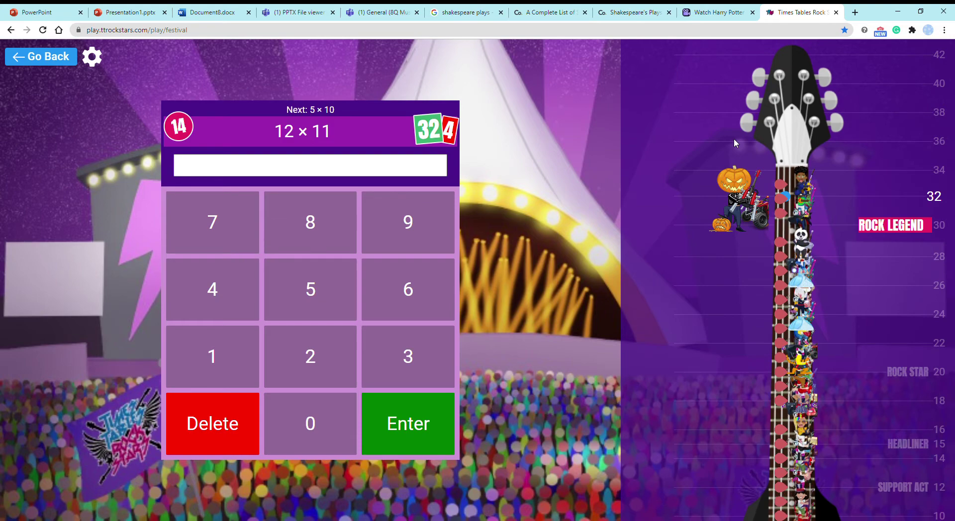
text(1325012)
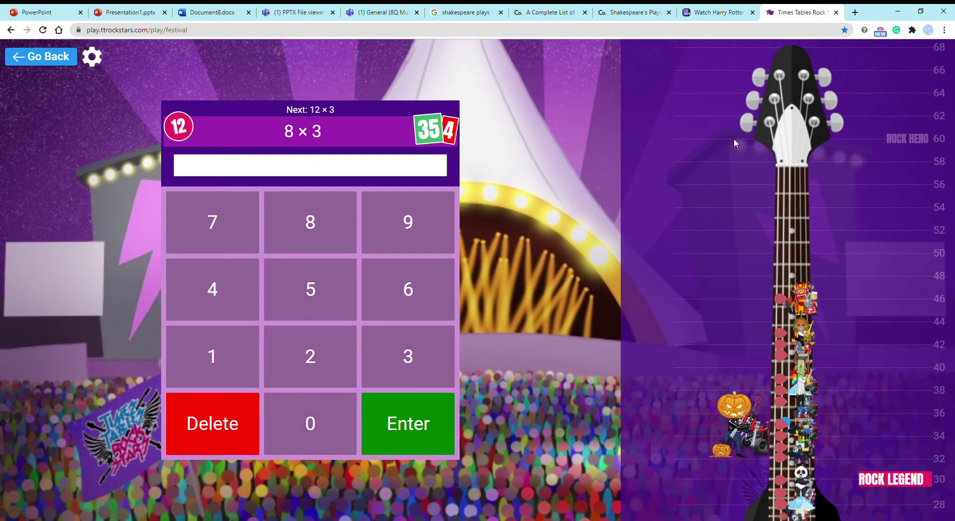
text(24361)
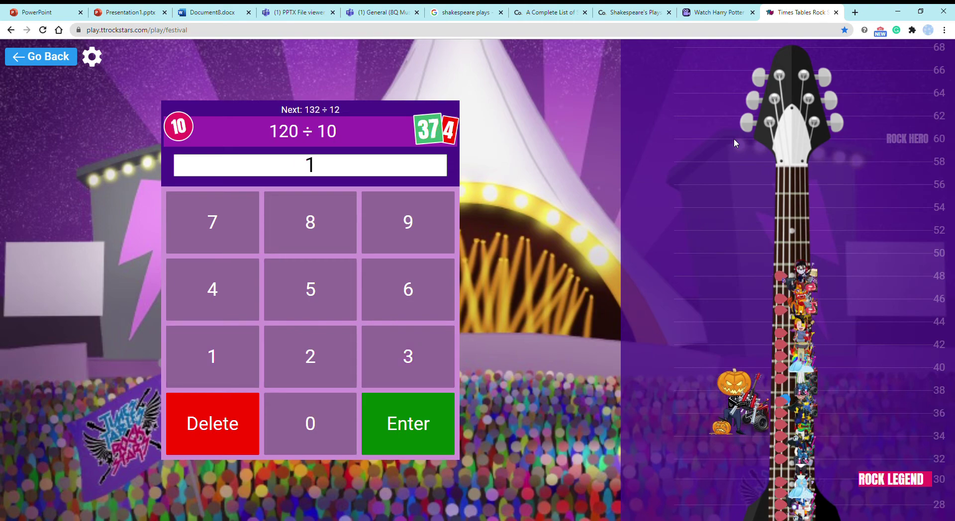
text(2113046)
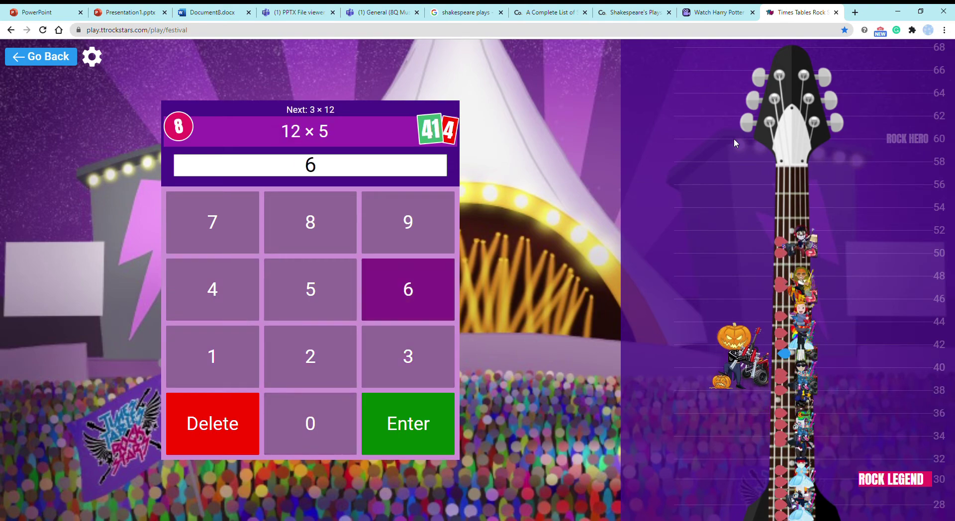
text(03621504010)
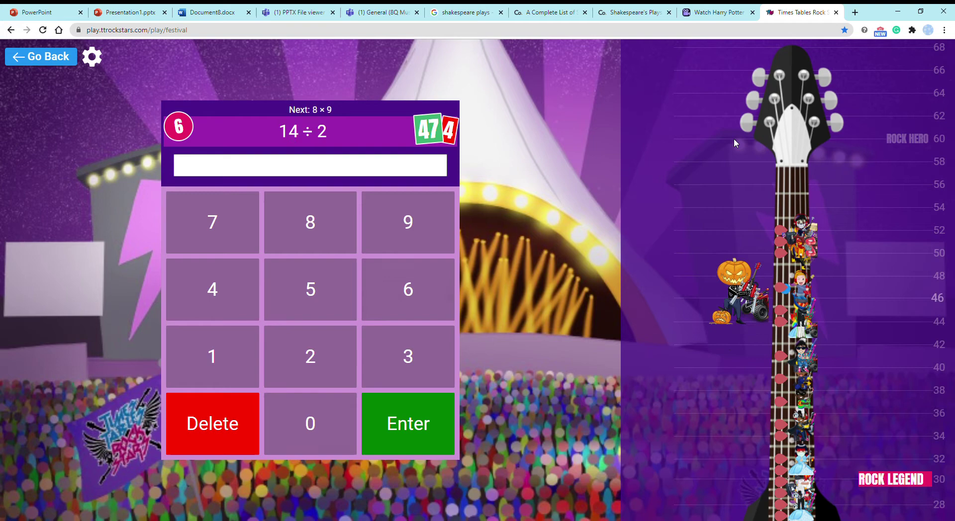
text(77299520)
Answer the Festival times-table questions as the correct count climbs to 53.
key(BackSpace)
key(BackSpace)
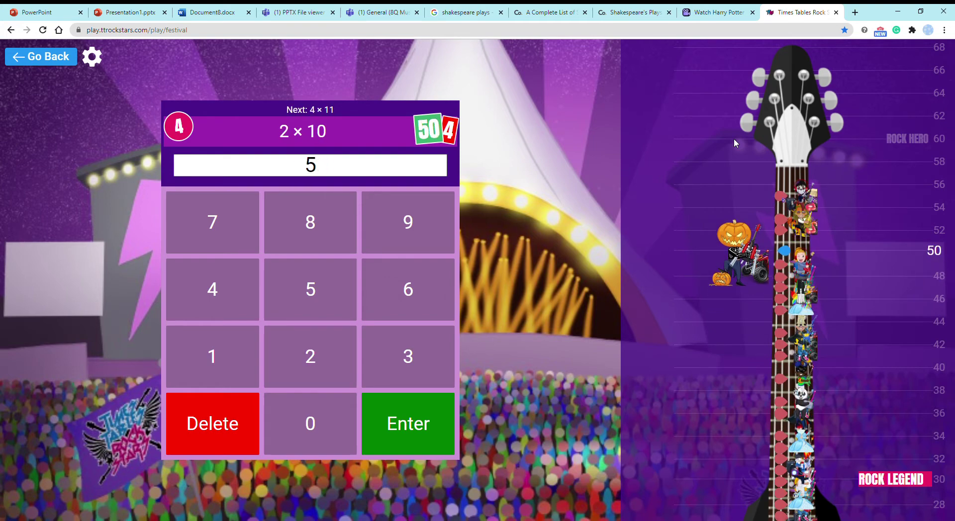
text(044104)
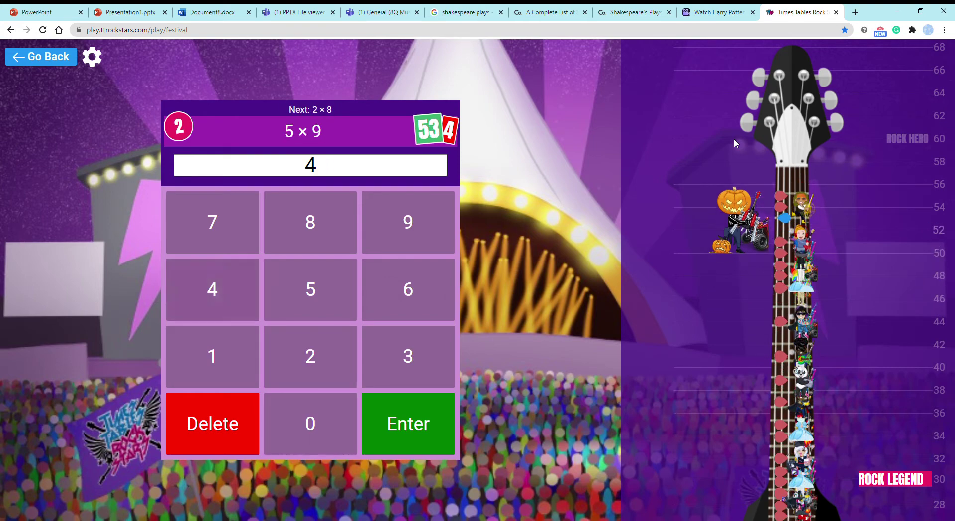
text(516212)
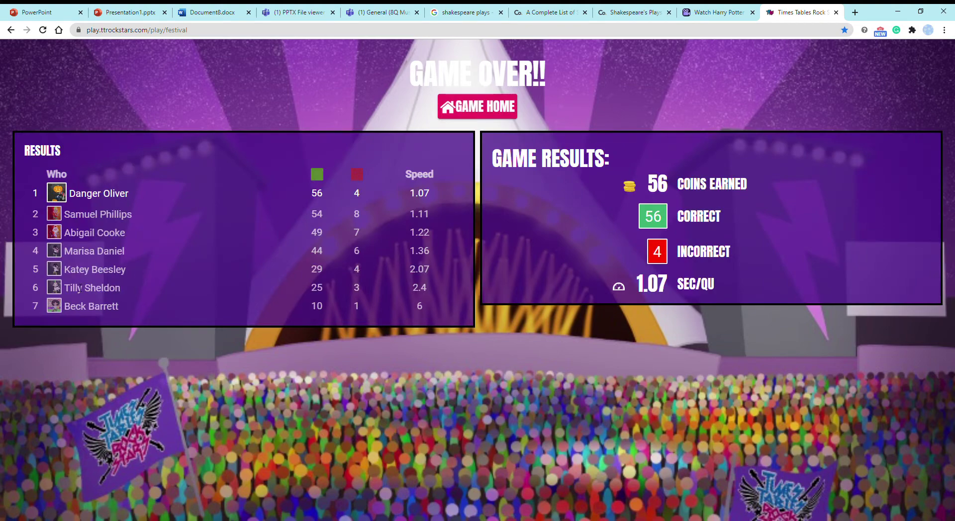
Leave the first-place results (56 correct, 4 incorrect) and join the Lollapalooza lobby.
drag(262, 135, 428, 192)
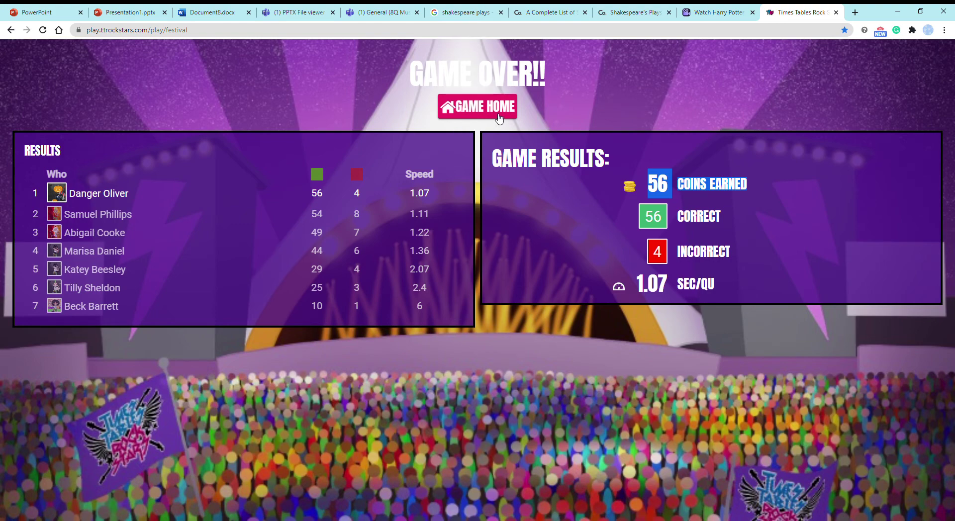
click(488, 107)
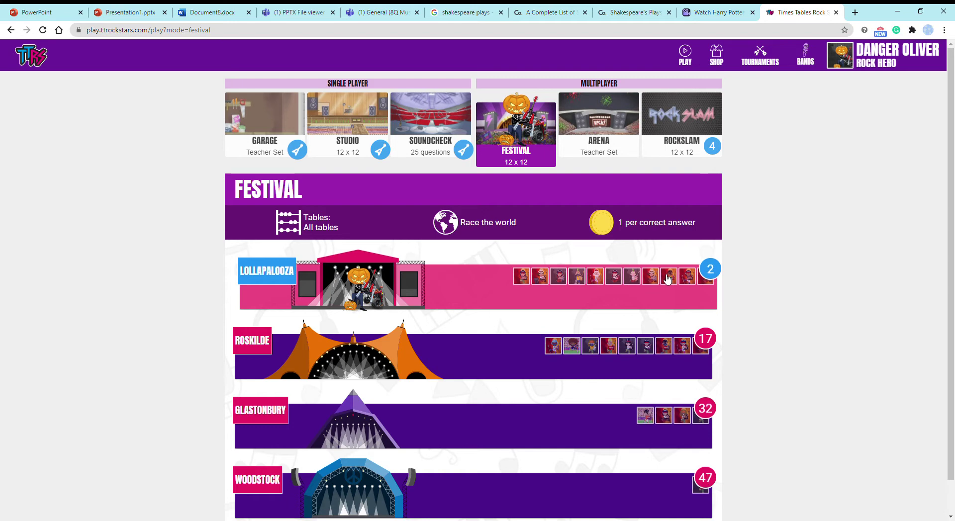
Start the new Festival round and answer its opening questions.
click(668, 279)
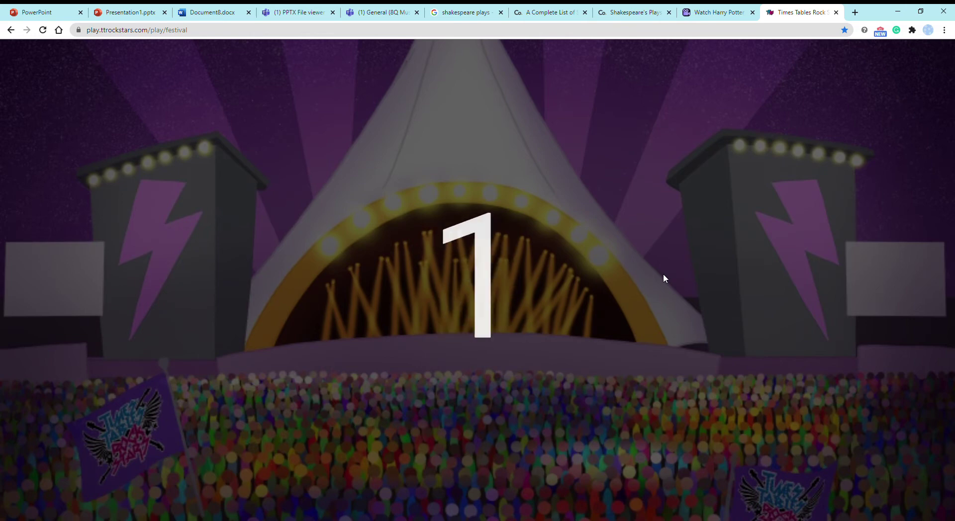
text(22)
key(Return)
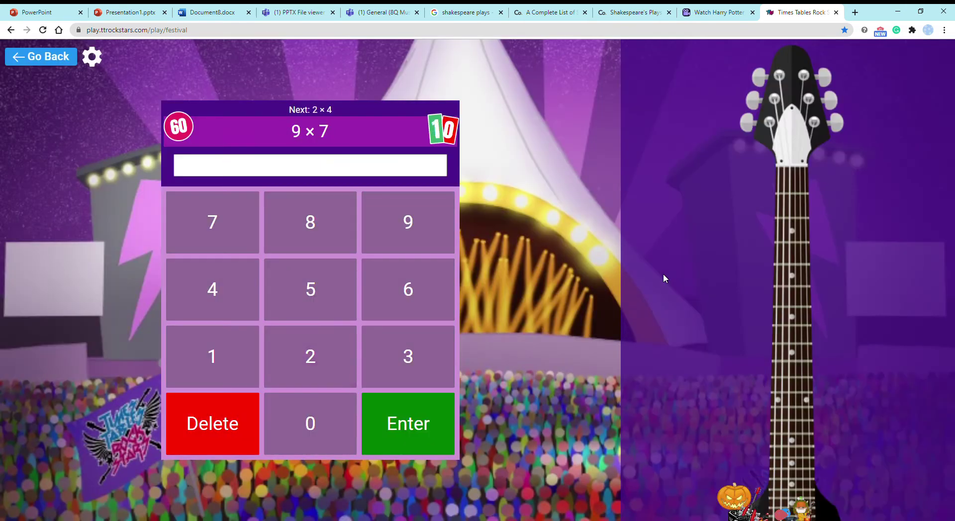
text(63)
key(Return)
text(8 60 42 12 )
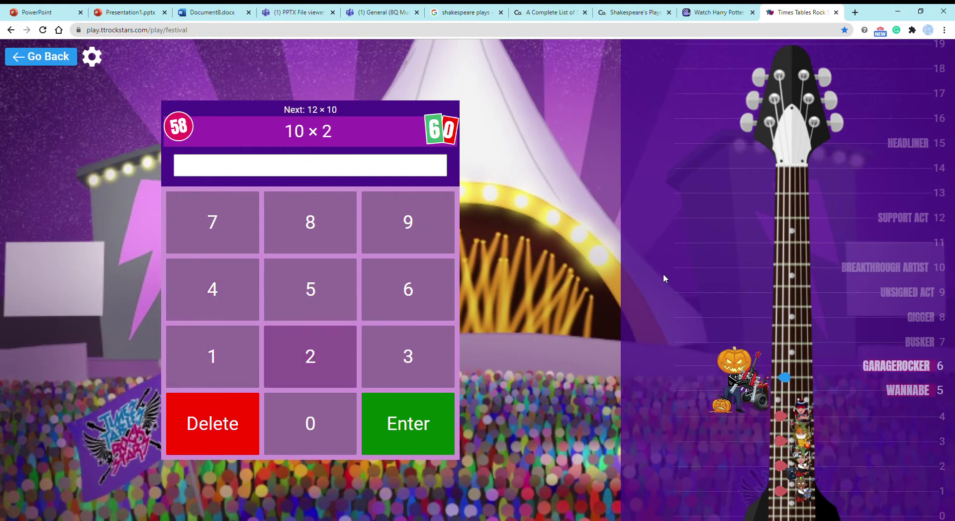
text(20 120 20 3 )
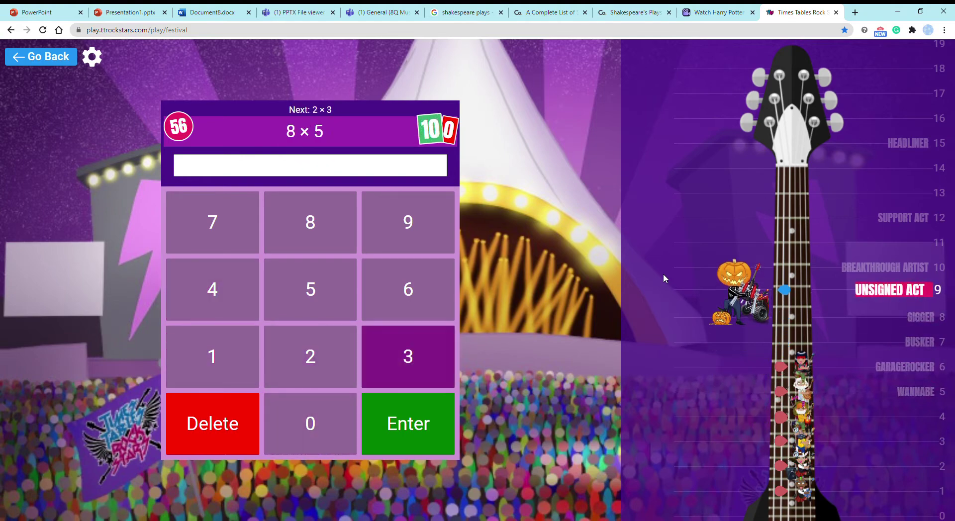
text(40 6 3 )
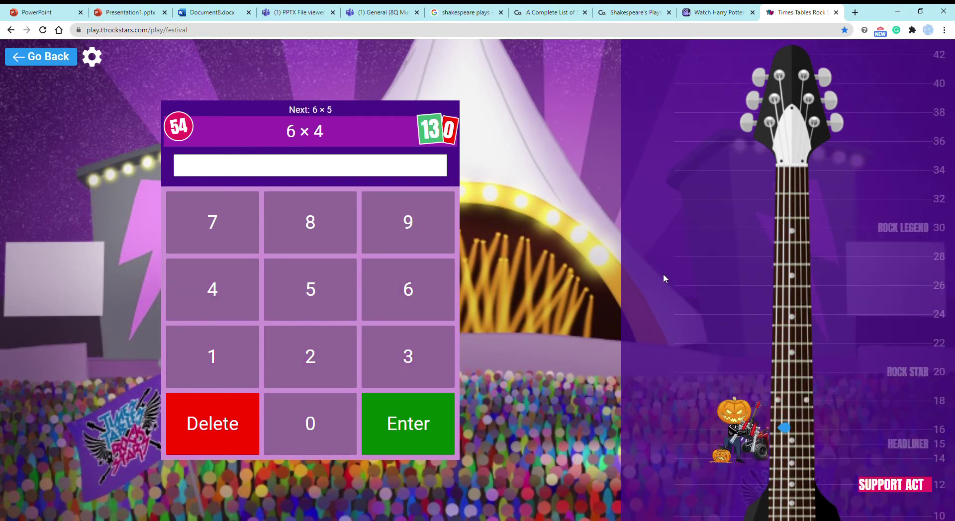
text(24 30 33 24 28 )
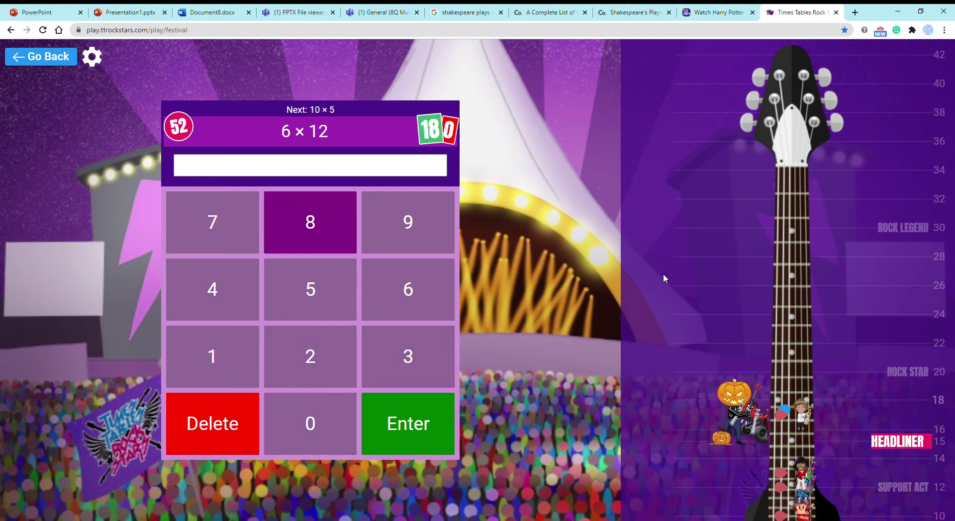
text(72 50 90 6)
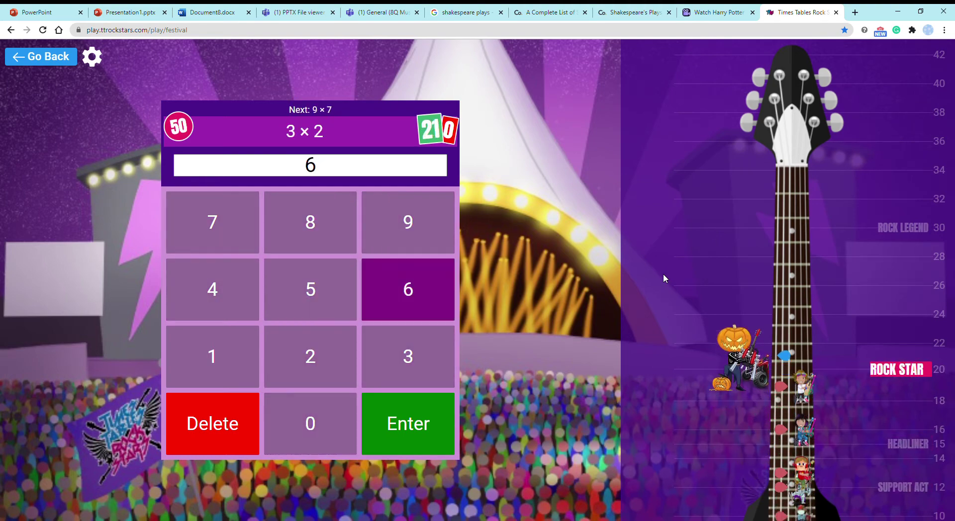
key(Return)
text(63 8 2 )
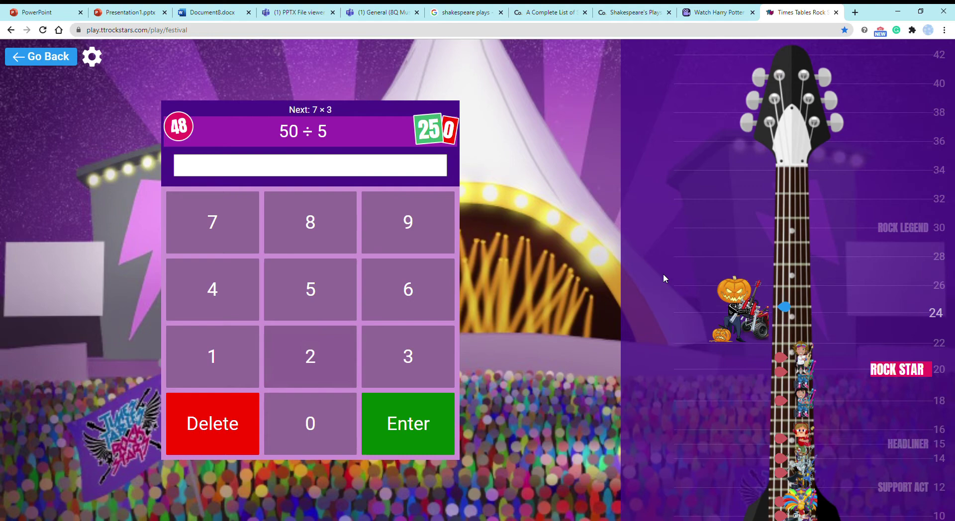
text(10 21 48 132)
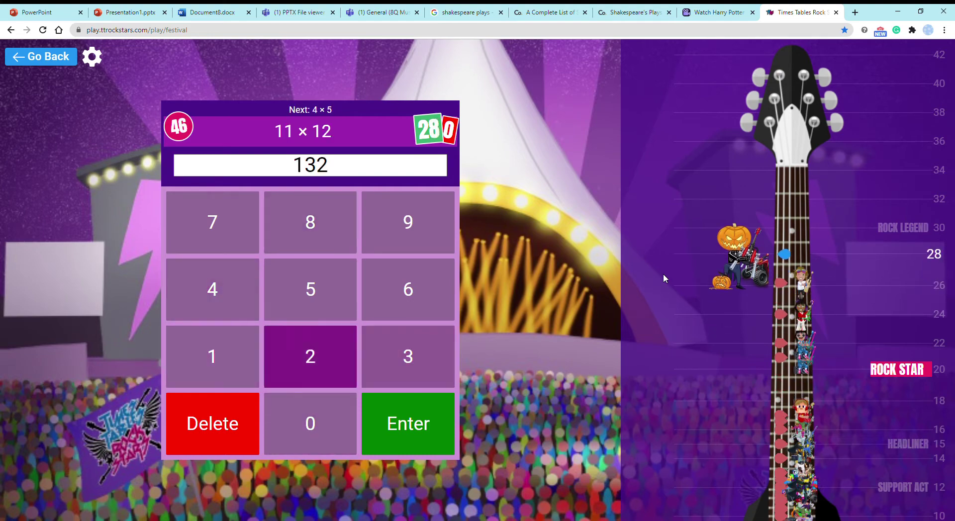
text( 20 40 80 5)
key(Return)
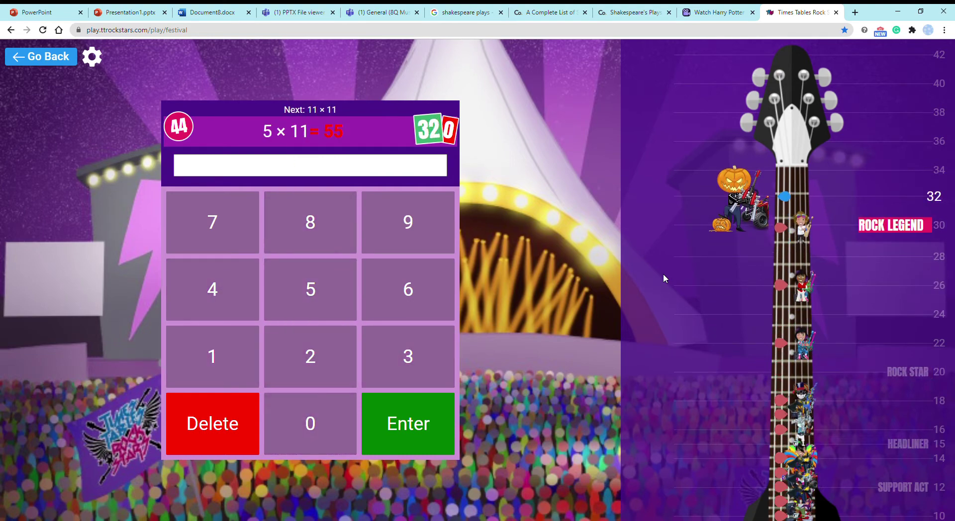
text(121 8 40 )
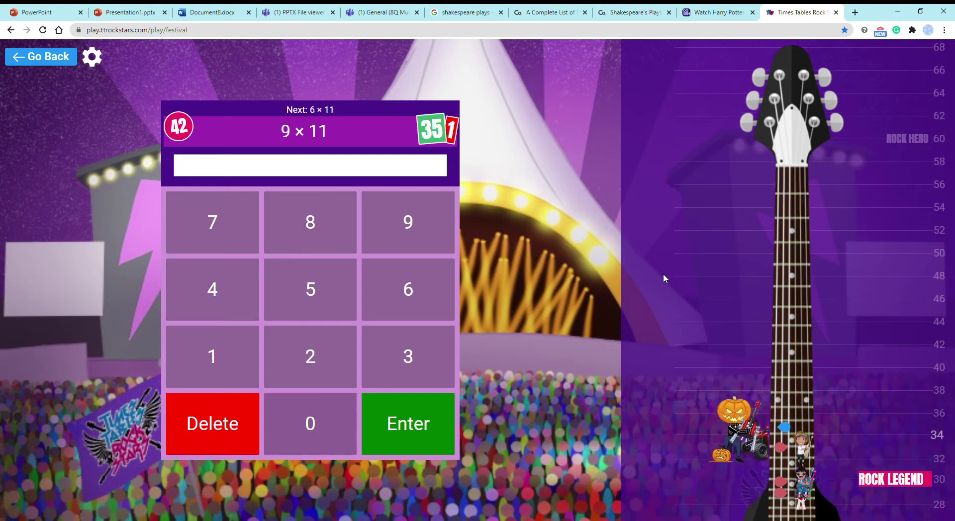
text(99 66 120 110 )
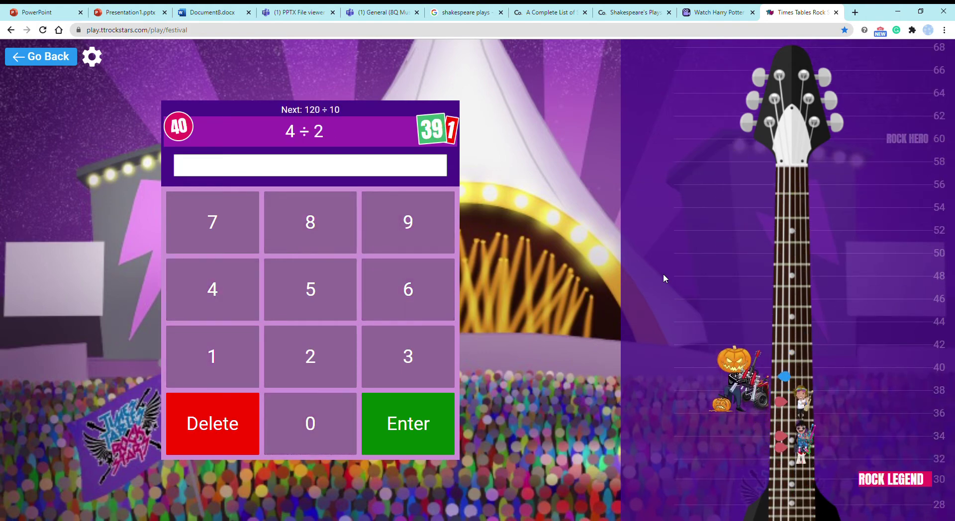
text(2 12 70 20)
Keep answering, including 8 × 2 and 108 ÷ 12 = 9, reaching 102 correct.
key(BackSpace)
key(BackSpace)
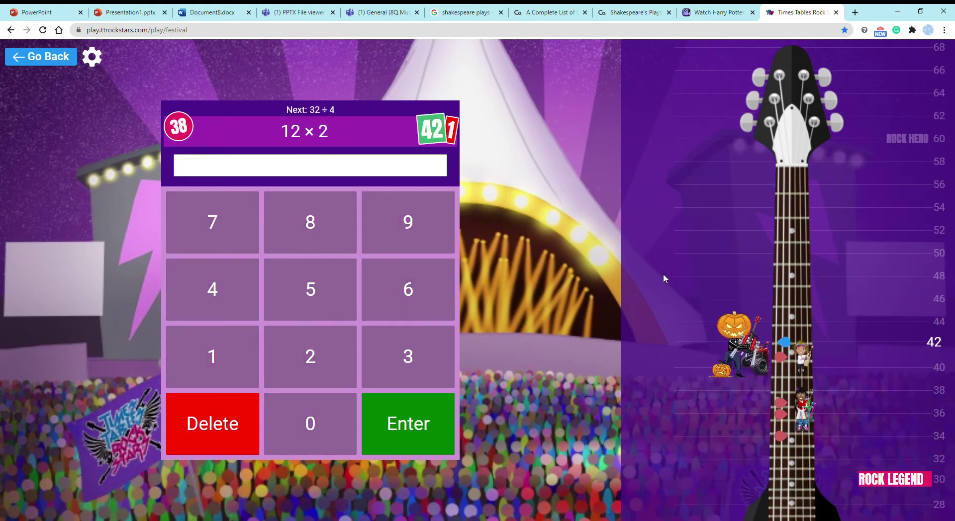
text(24 8 18 32 2)
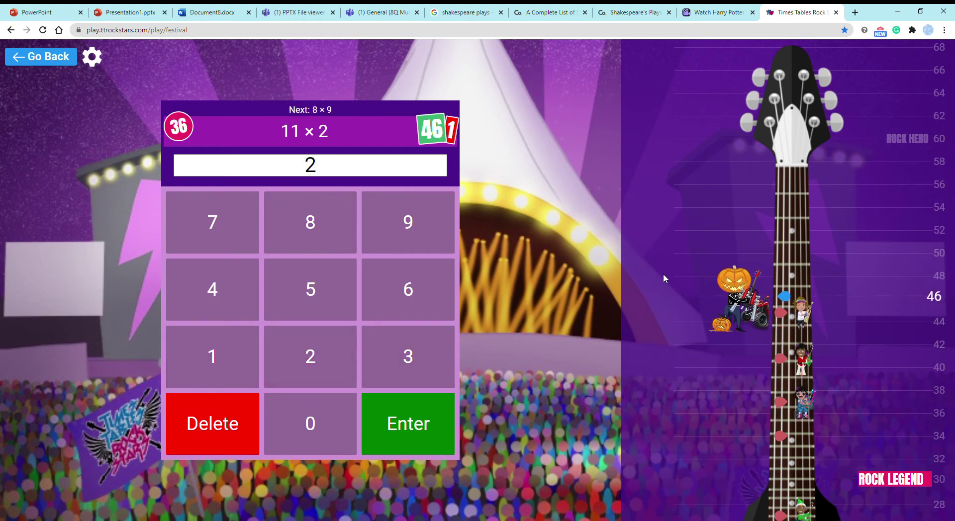
text(2 72 5 5 120 12)
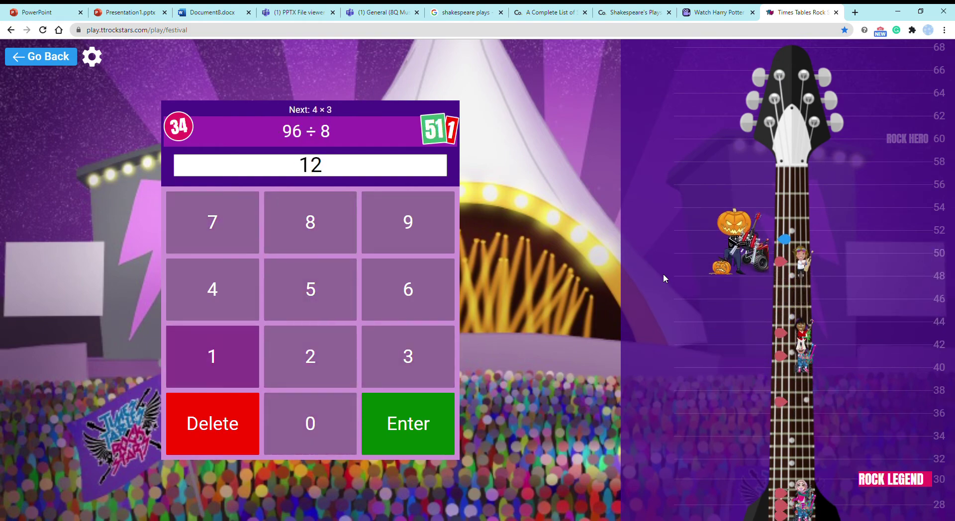
text( 2 10 10 21 88 )
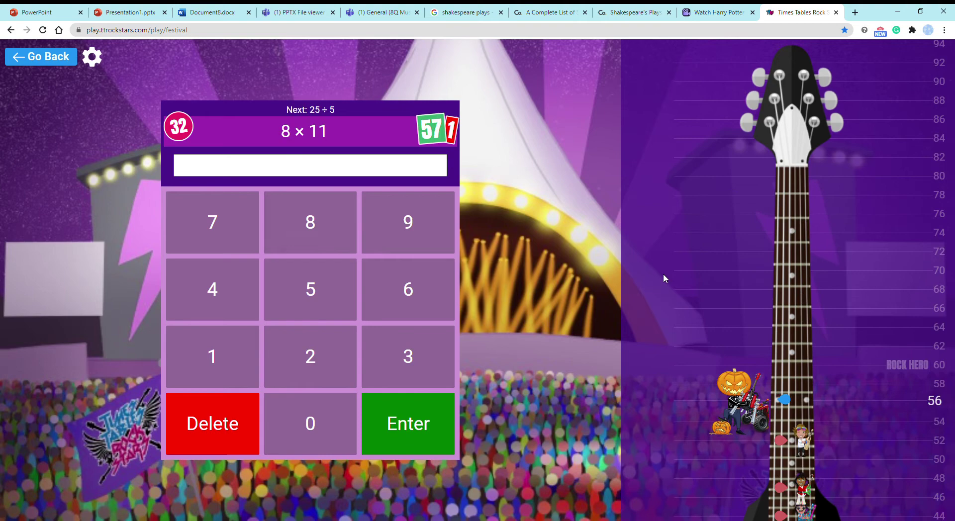
text(88 5 3 40 72 )
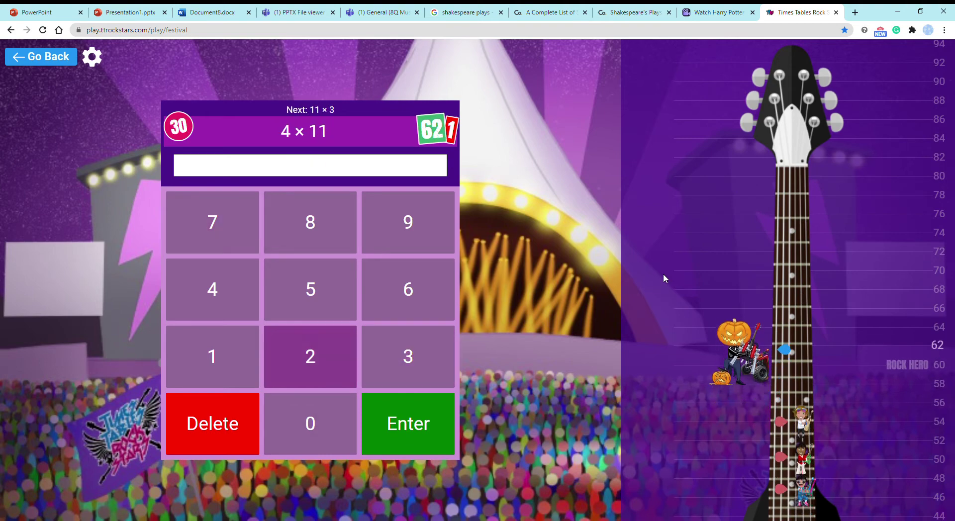
text(44 33 36 2)
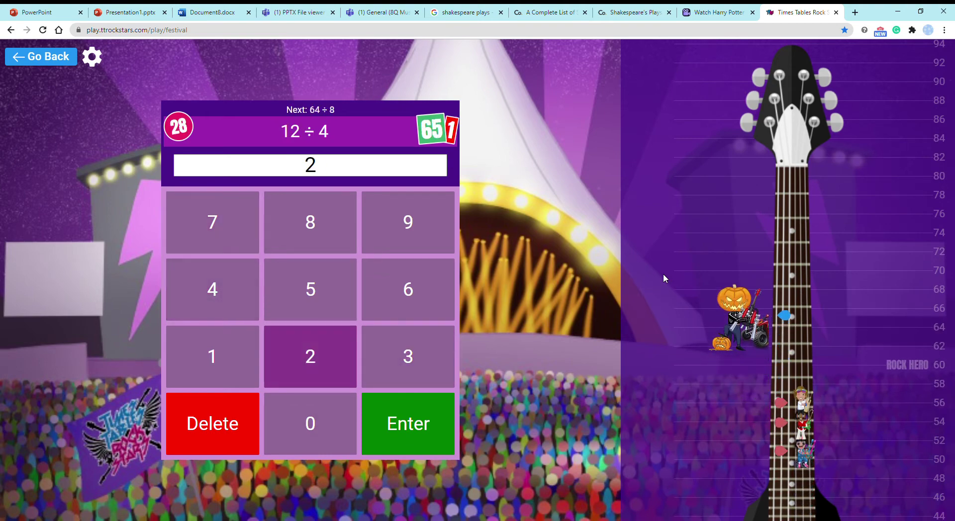
key(BackSpace)
text(8 1)
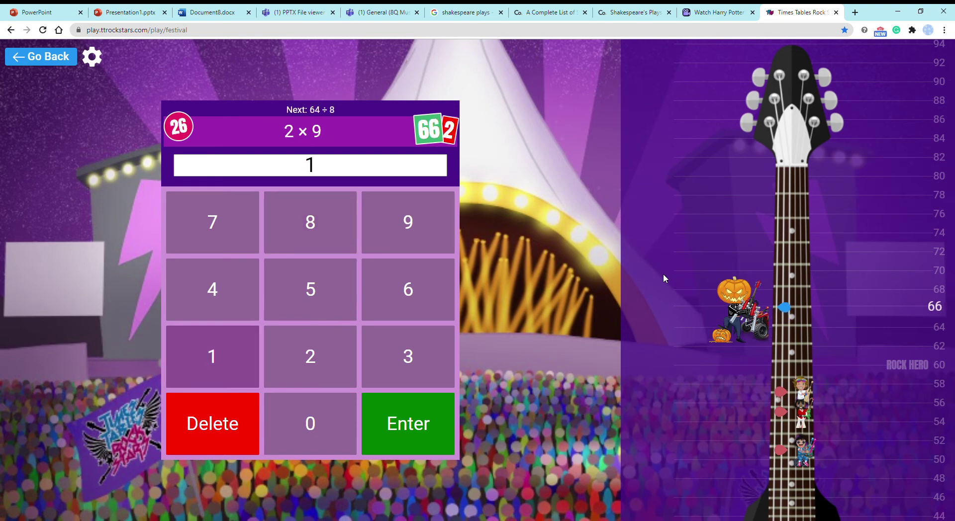
text(8 8 96 2 4)
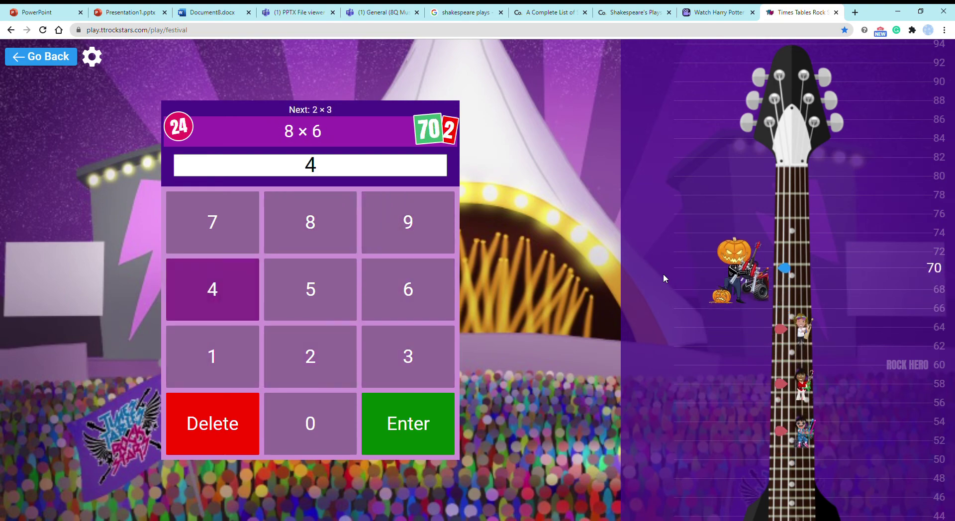
text(8 6 54 49 15 )
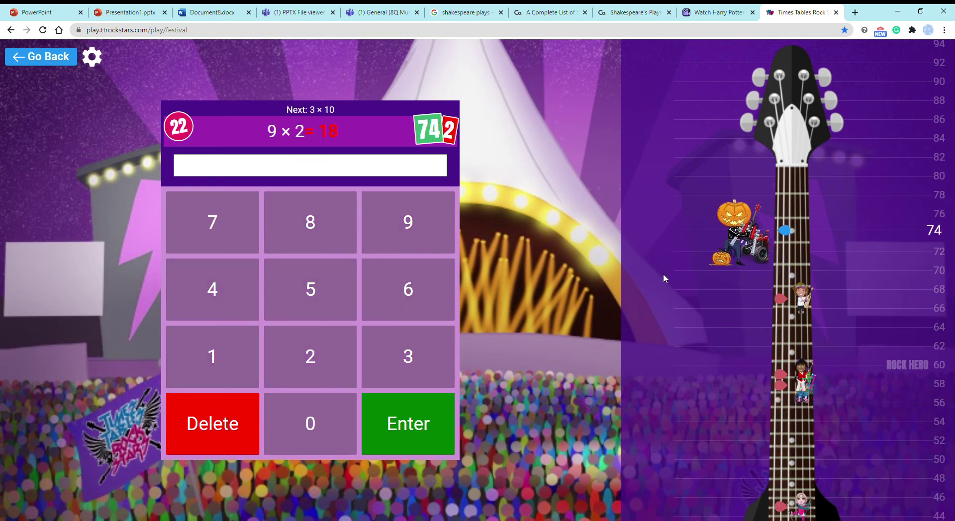
text(30 24 3 )
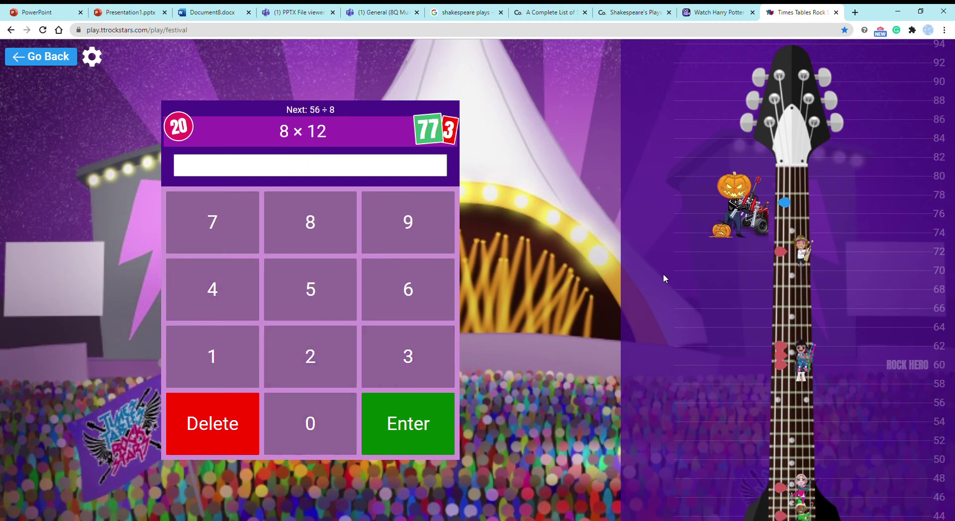
text(96 7 3)
key(BackSpace)
text(24 56)
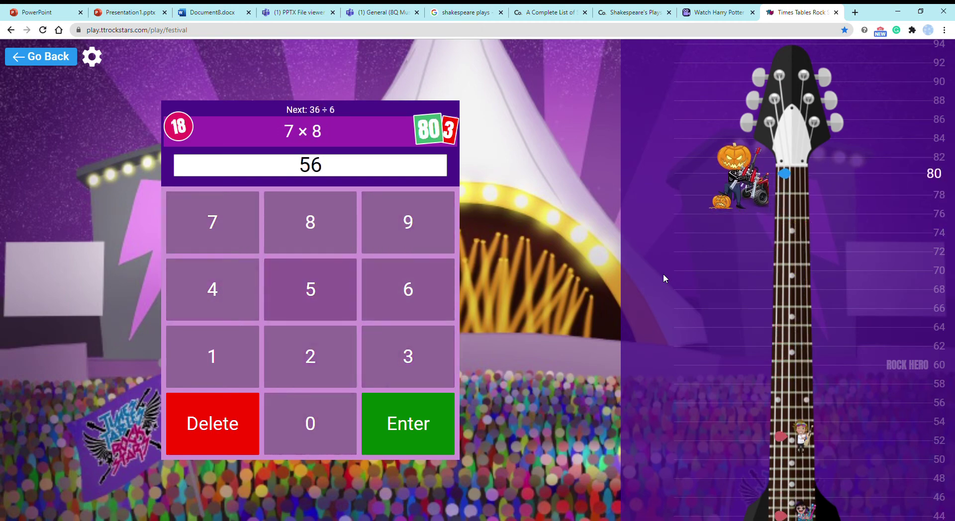
key(Return)
text(45 66 35 1)
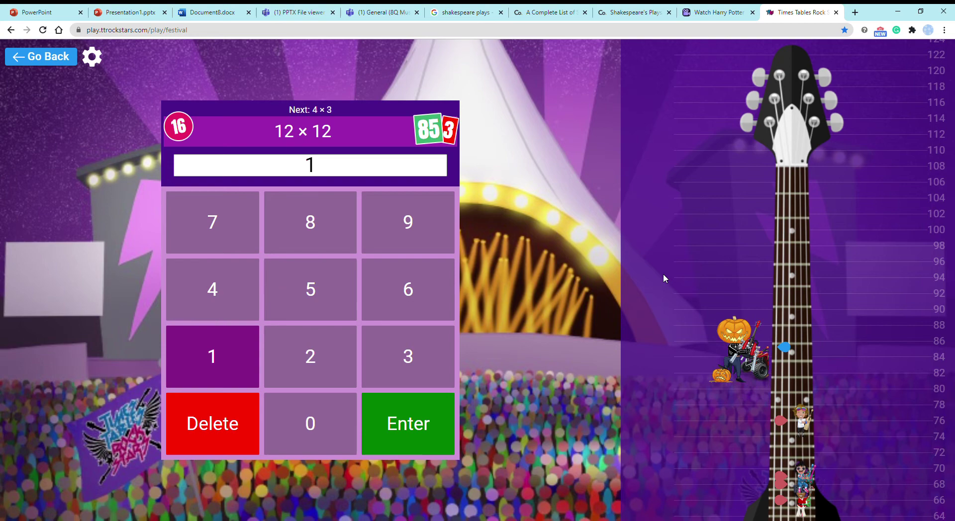
text(44 12 8 30 18 )
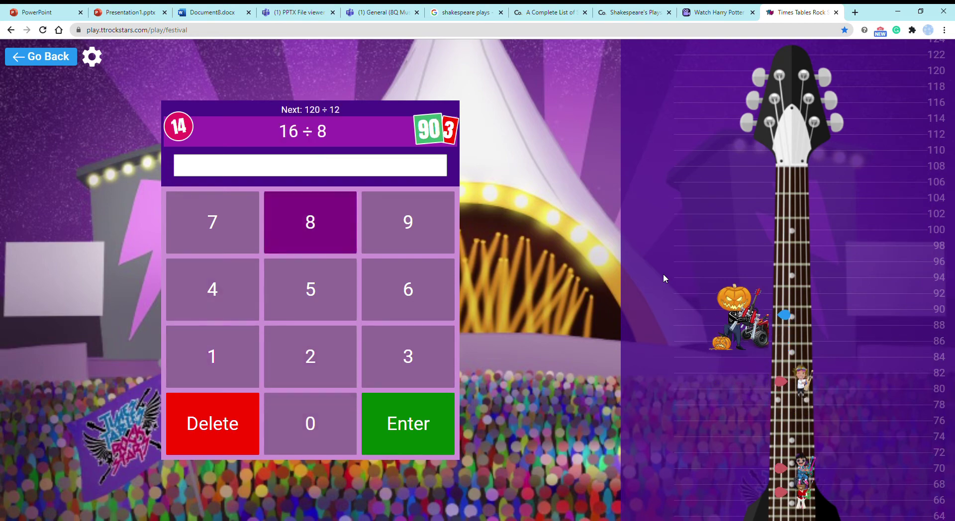
text(2 10 25 1)
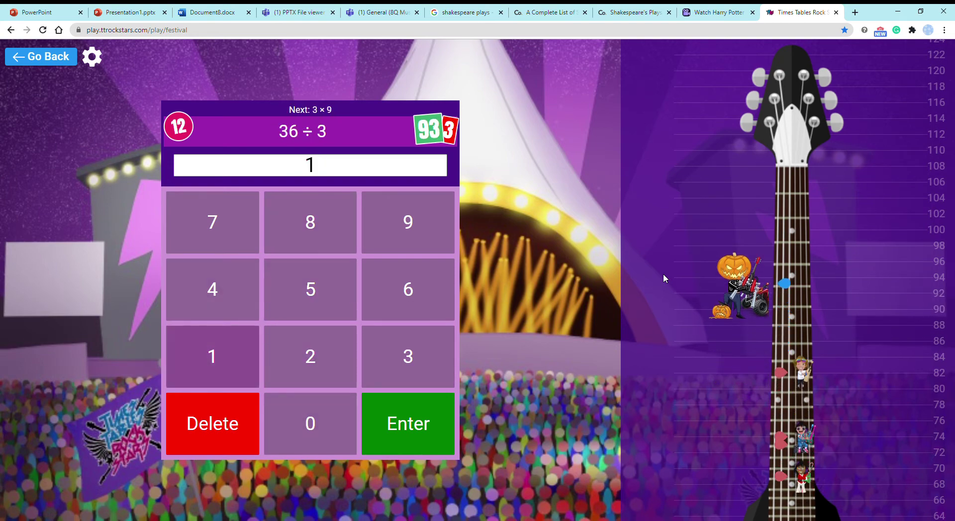
text(2 27 24 63 32)
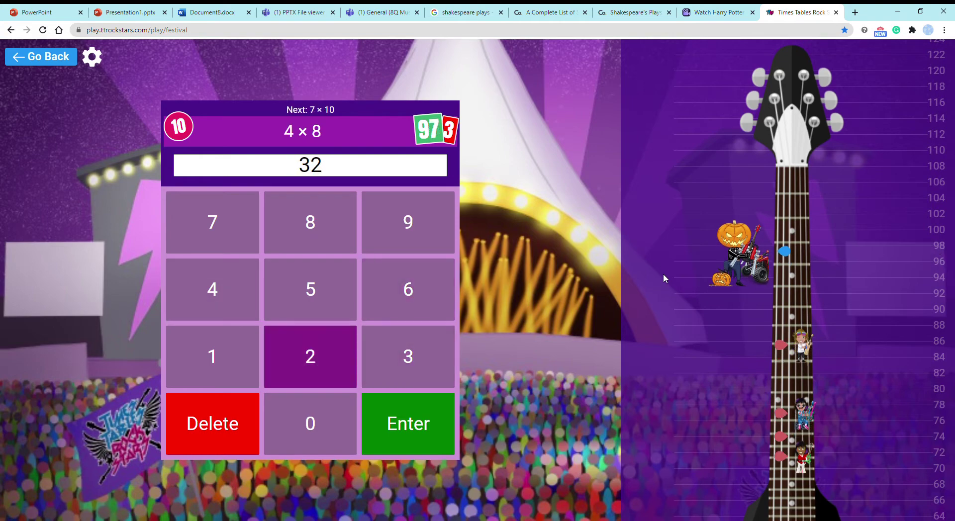
text( 7 012 1)
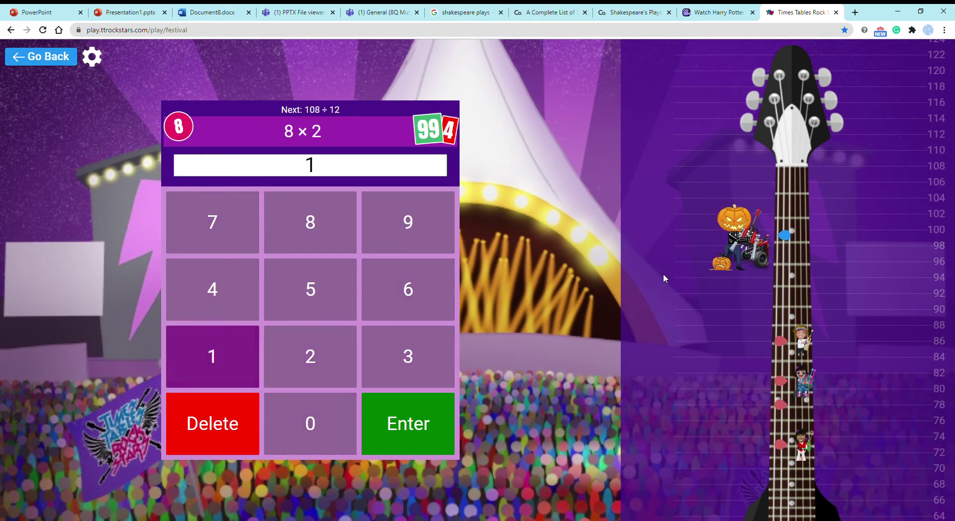
text(6 10)
key(BackSpace)
key(BackSpace)
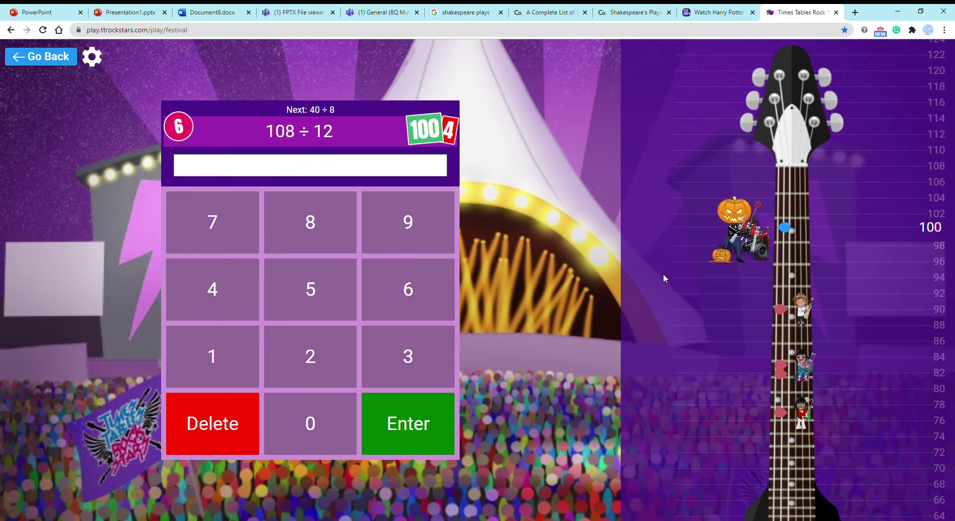
text(9)
key(Return)
text(5 1)
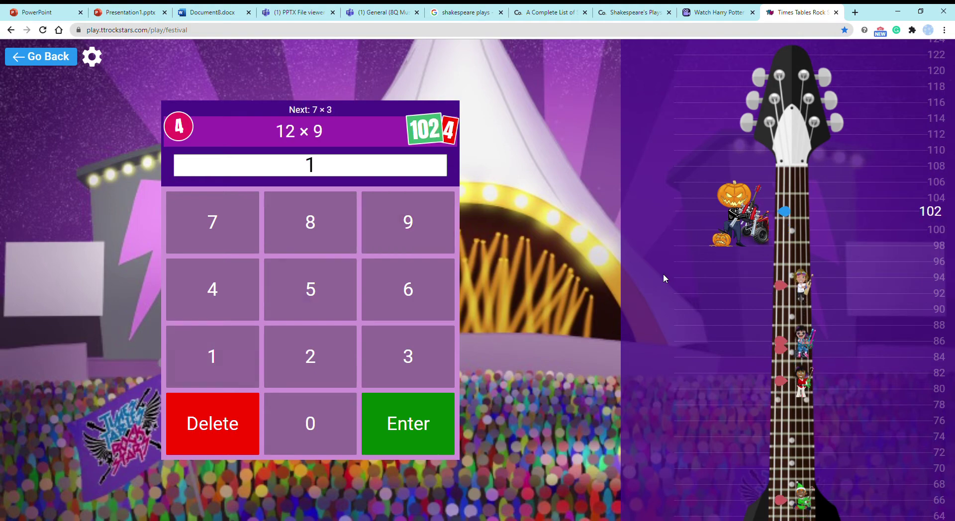
text(08 21 54 1)
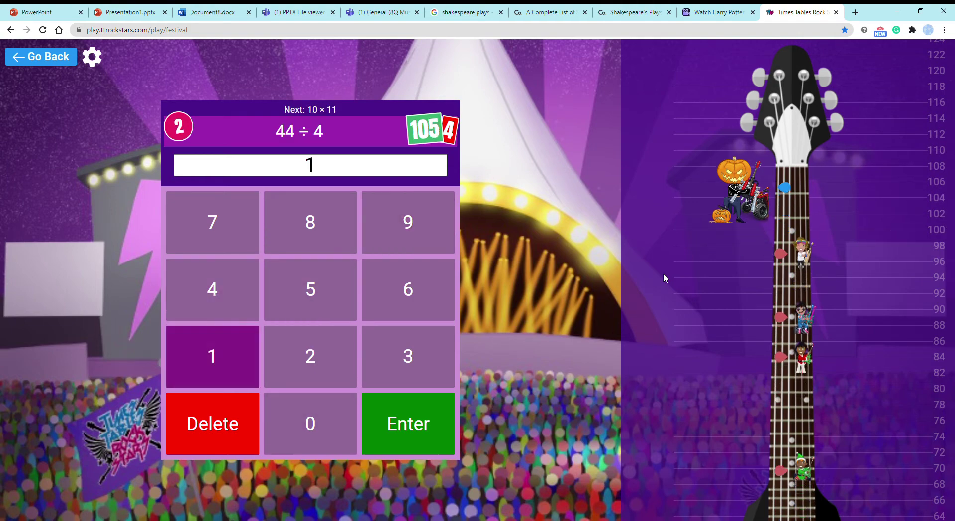
text(1 110 5)
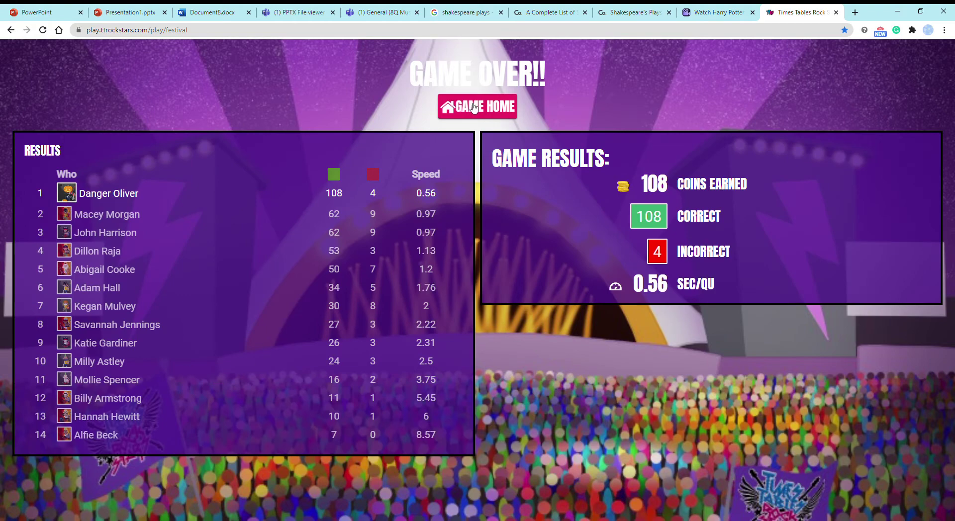
Leave the 108-correct first-place leaderboard via Game Home and launch a Glastonbury round.
click(490, 109)
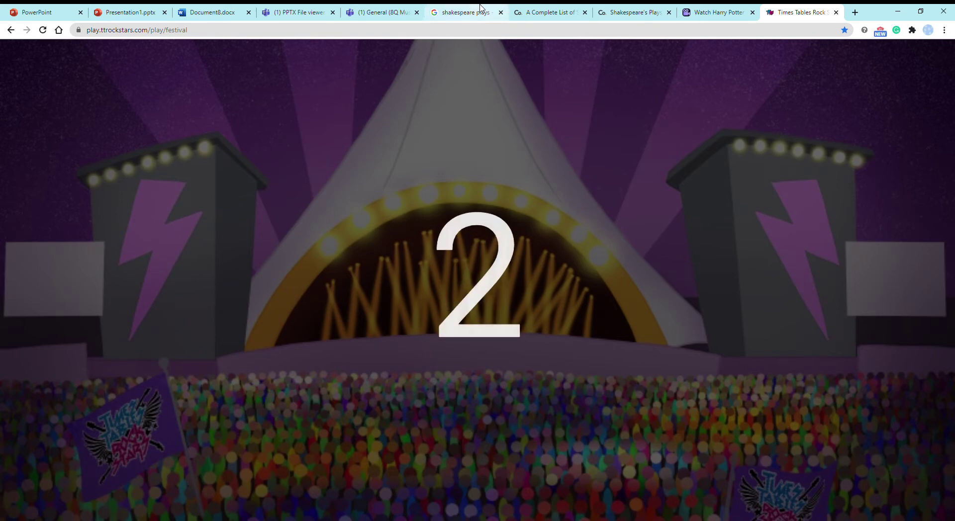
text(8)
Answer 48 ÷ 6 = 8, 10 × 3 = 30, 3 × 9, 3 × 4 = 12 and 8 ÷ 2 = 4.
key(Return)
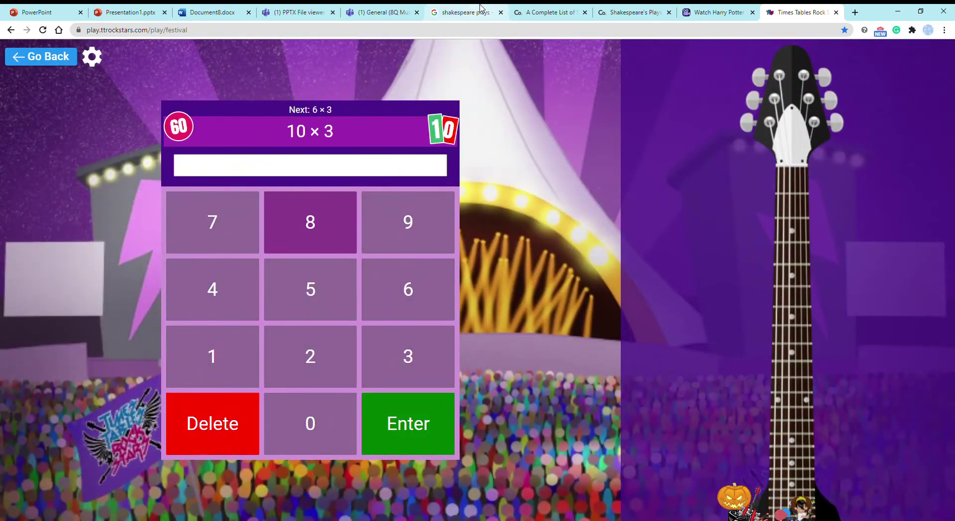
text(30)
key(Return)
text(18 2 10 )
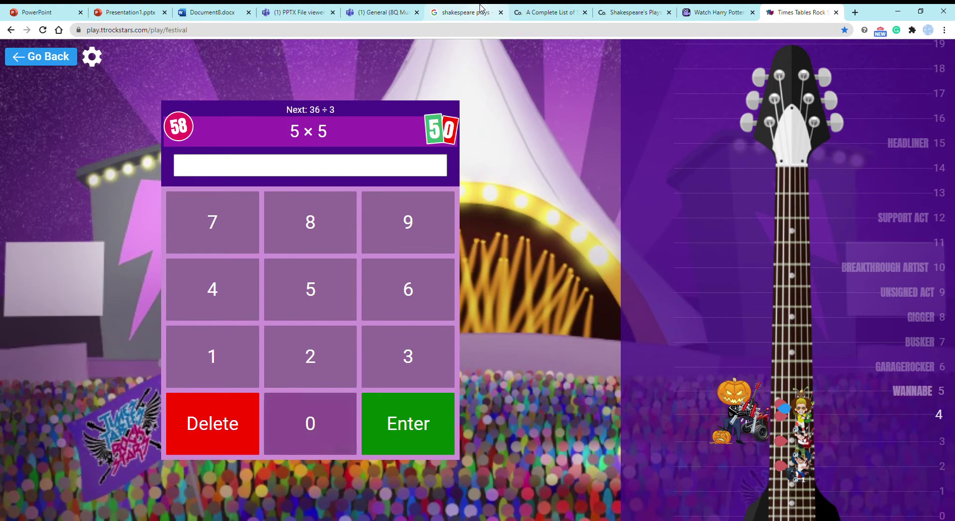
text(25 12 27)
key(Return)
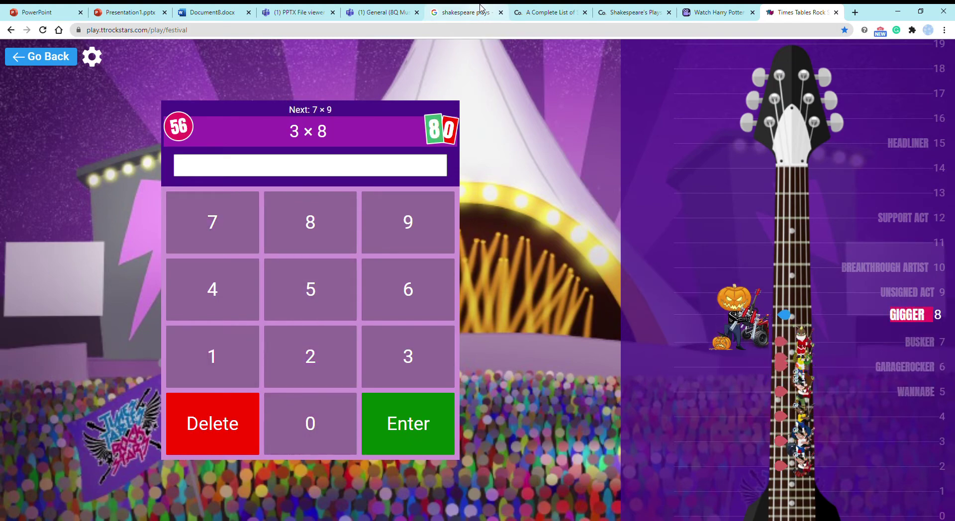
text(24 63 32 70 1)
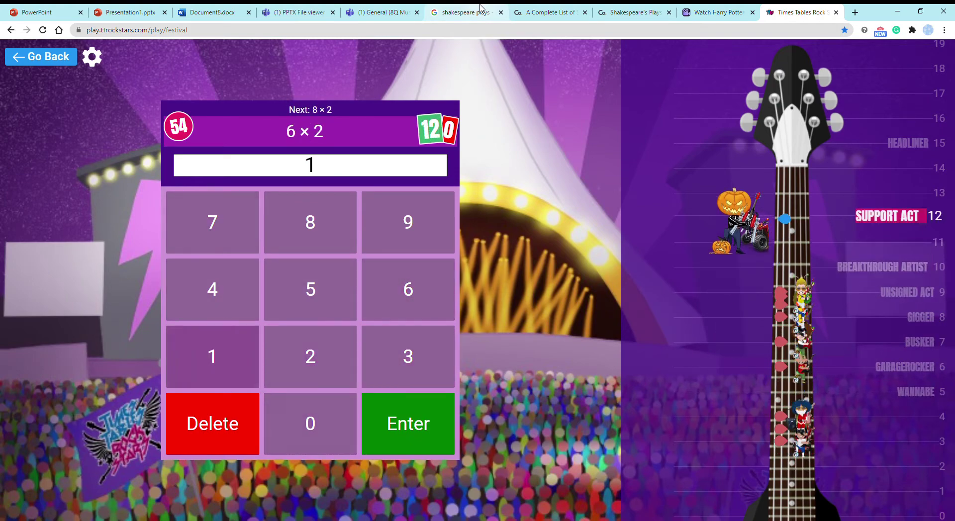
text(2 16 )
text(9)
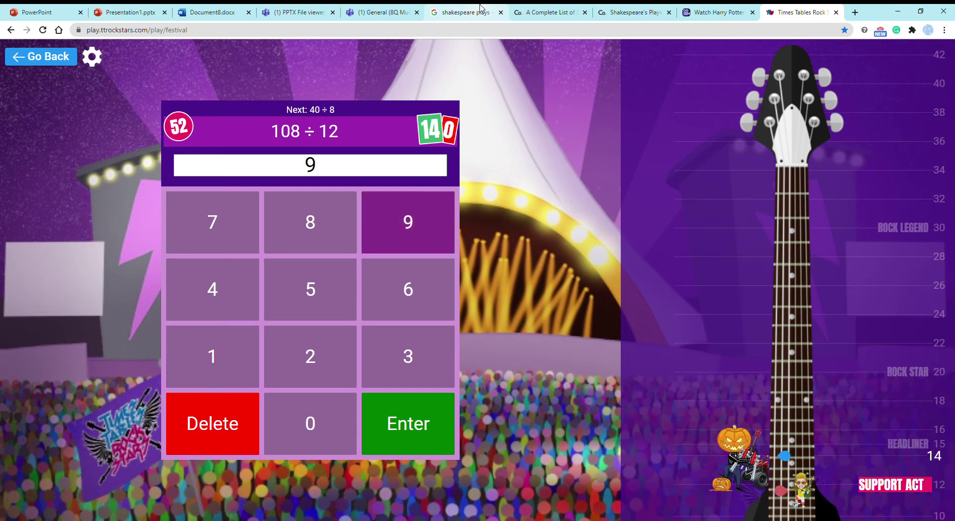
text( 5 108 21 54 )
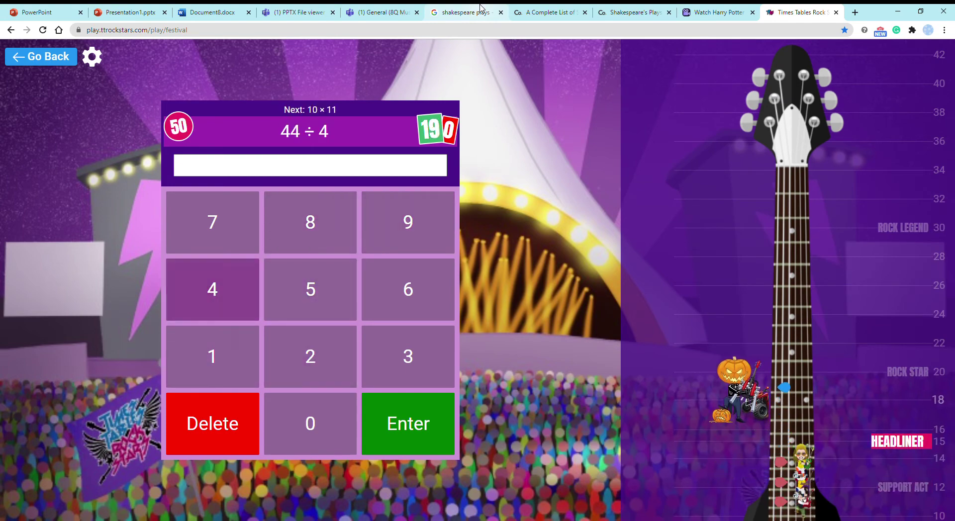
text(11 10 )
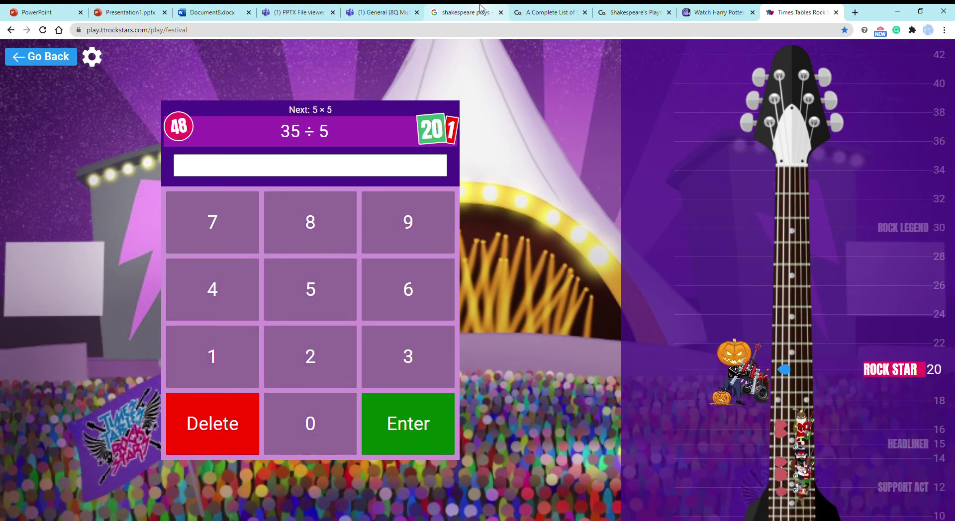
text(7 25 16 24 )
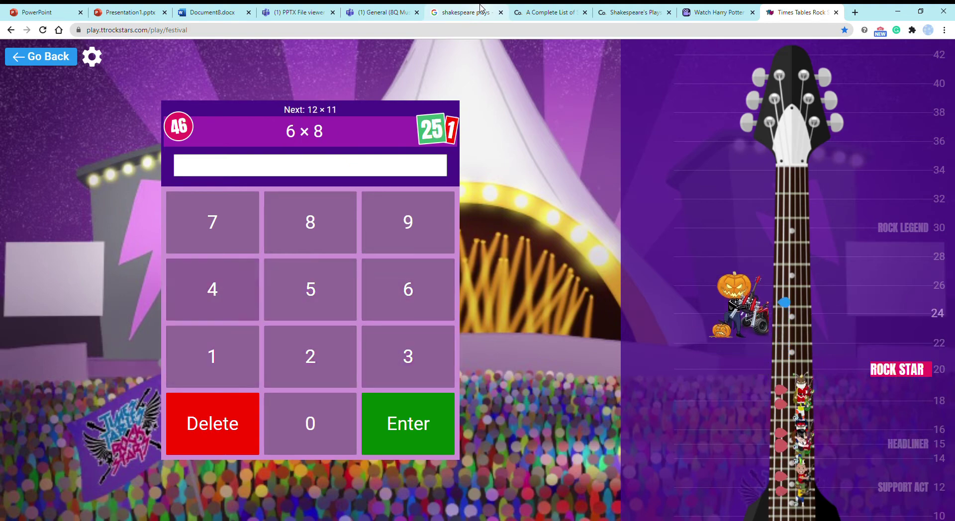
text(48 132 60 33 )
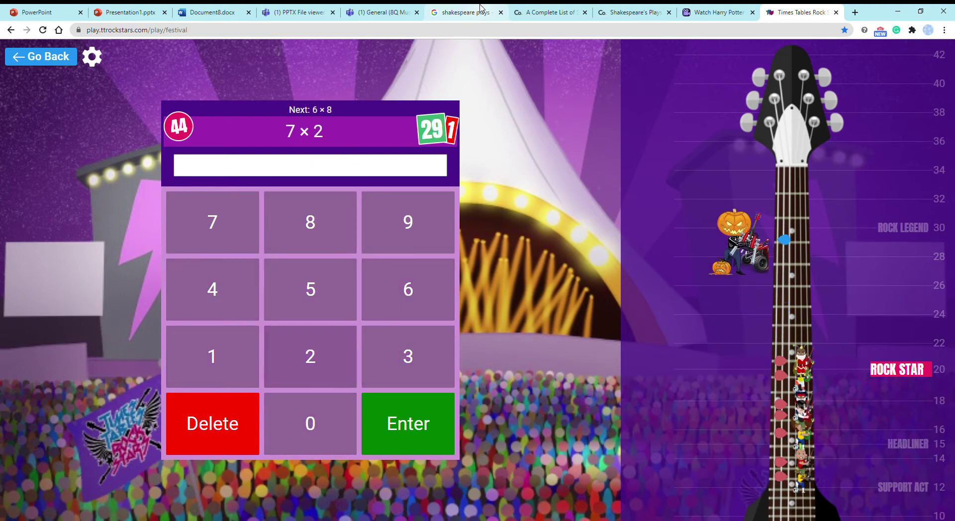
text(14 48 40 30 1)
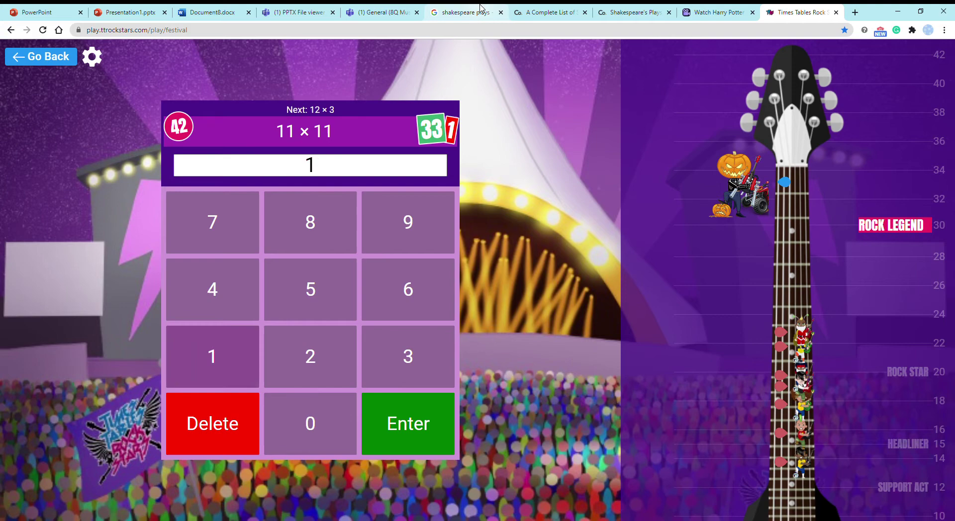
text(21 36 132 96 )
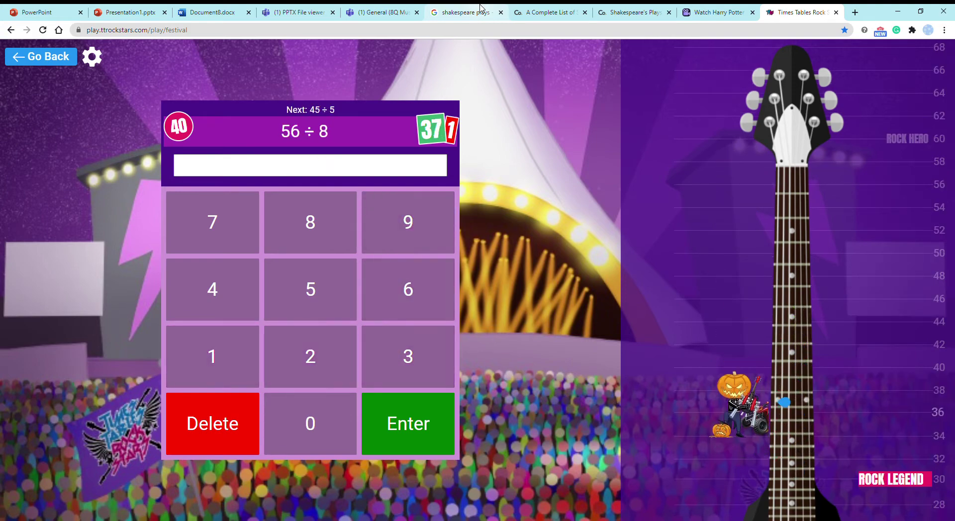
text(7 9 56 88 6 )
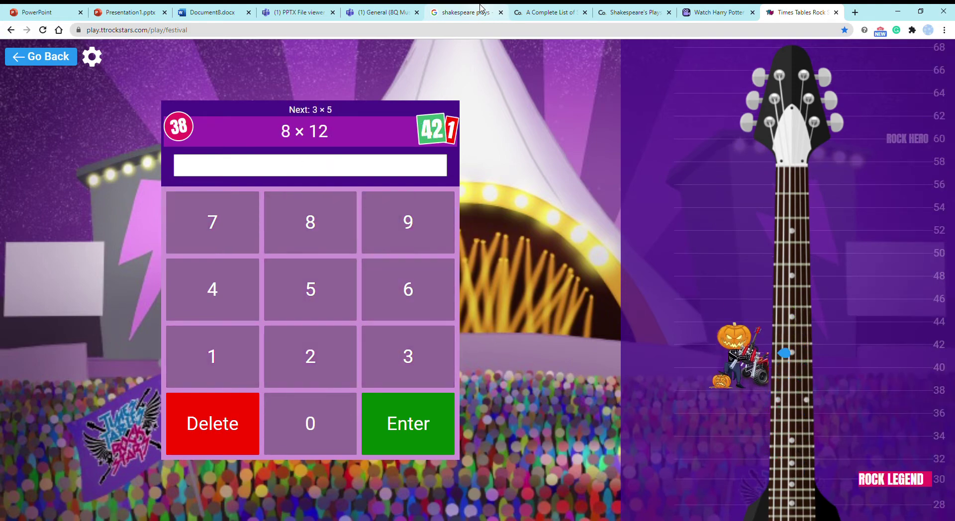
text(96 15 48 10 5)
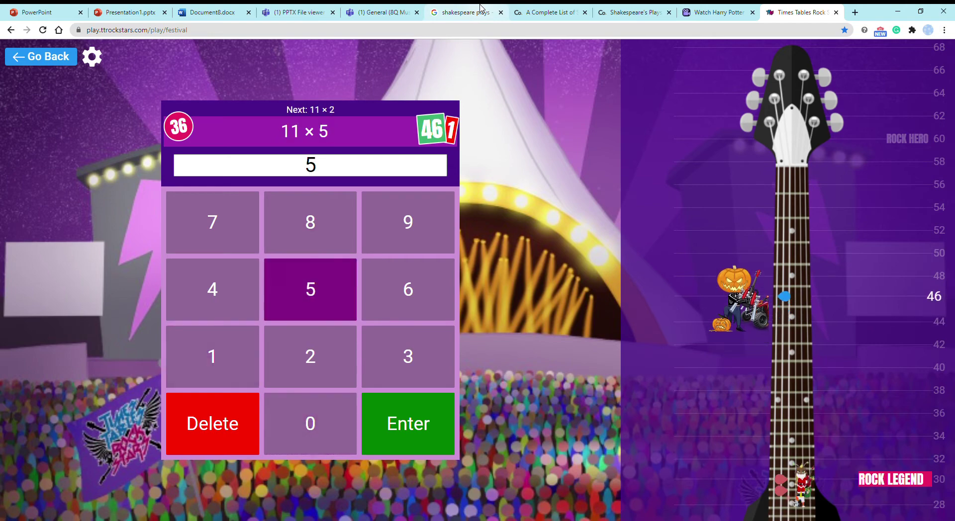
text(5 22 7 56 12 10)
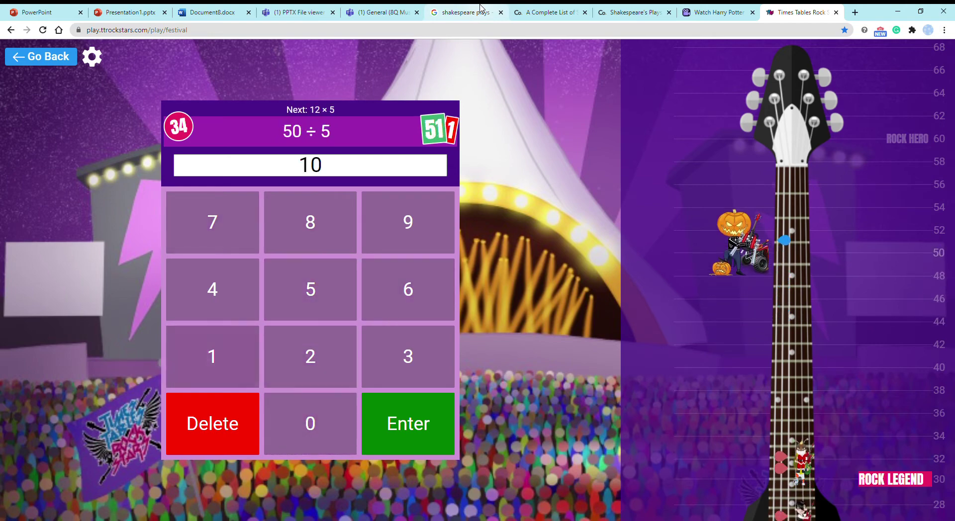
text(0 6 2 4 2)
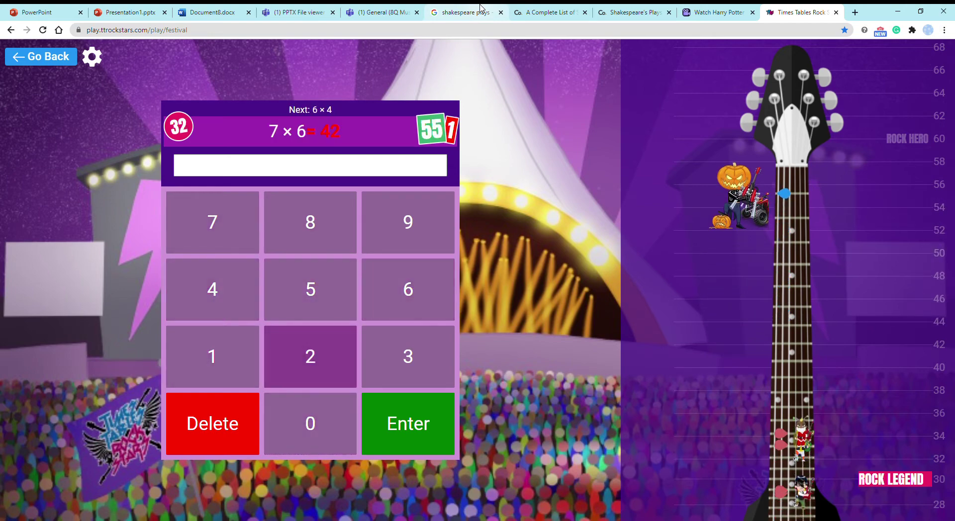
text(24 10)
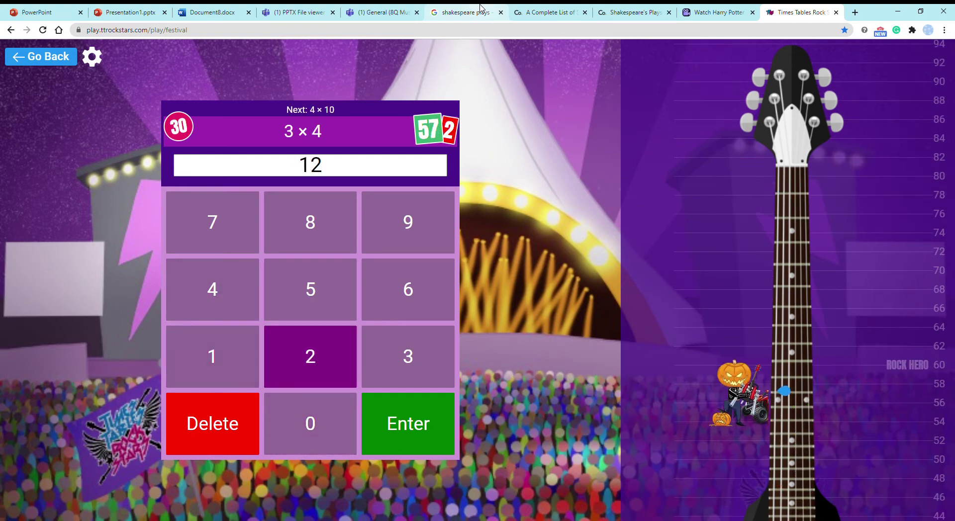
key(Return)
text(8)
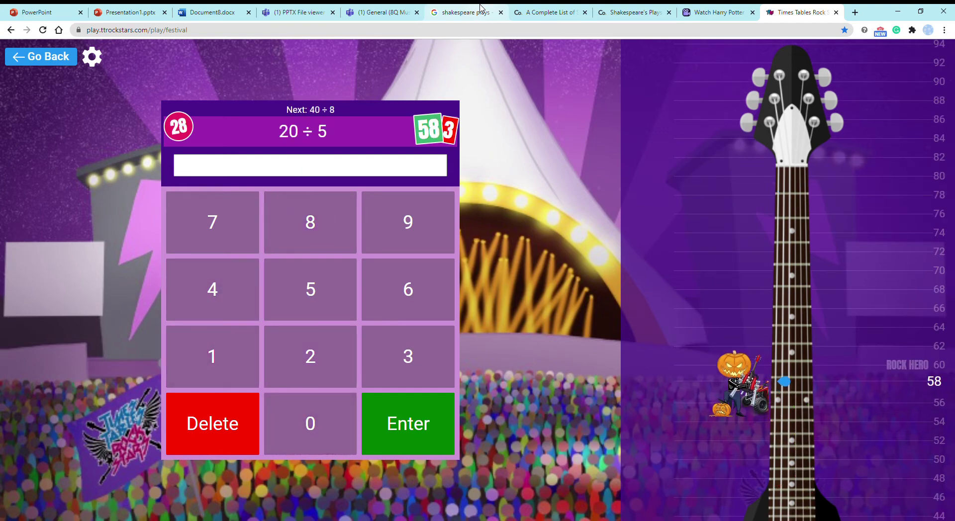
text(4 5 36 7 8 )
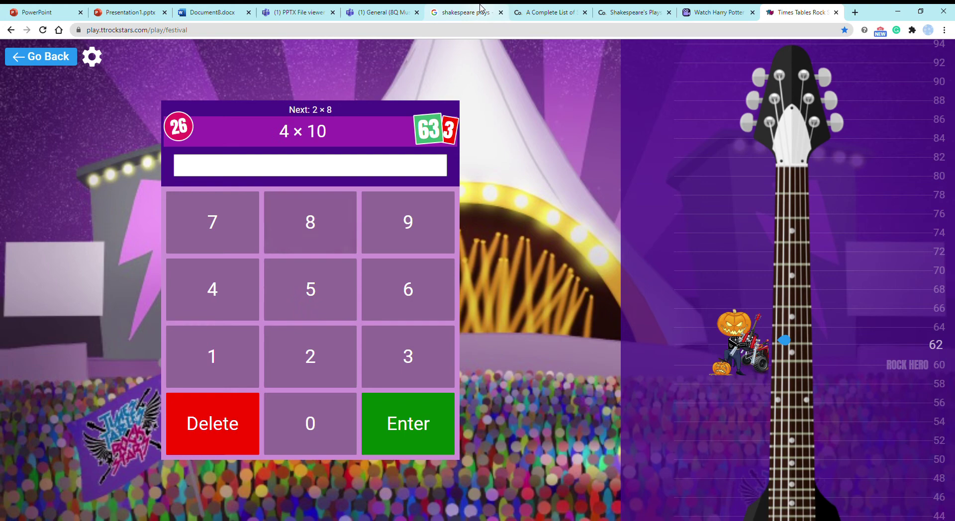
text(40 16 30 48 54)
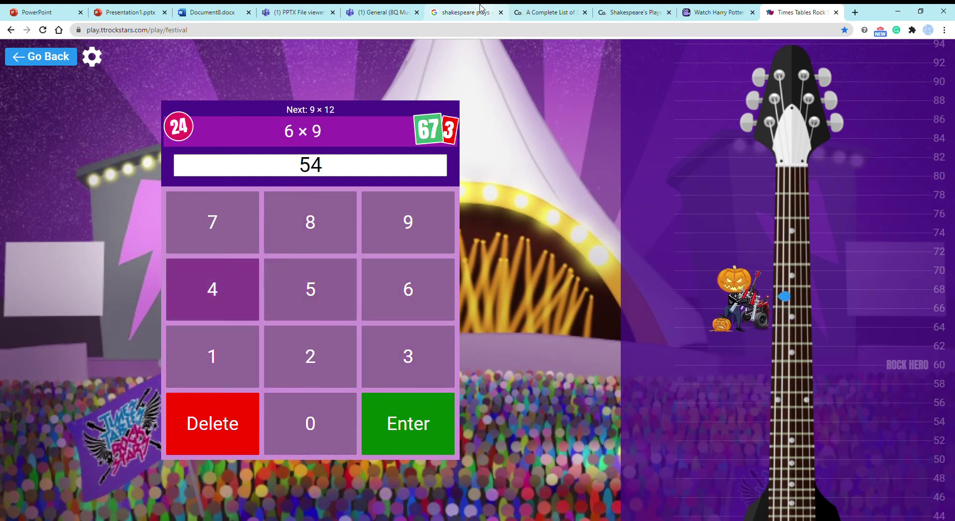
text( 108 11 108 4)
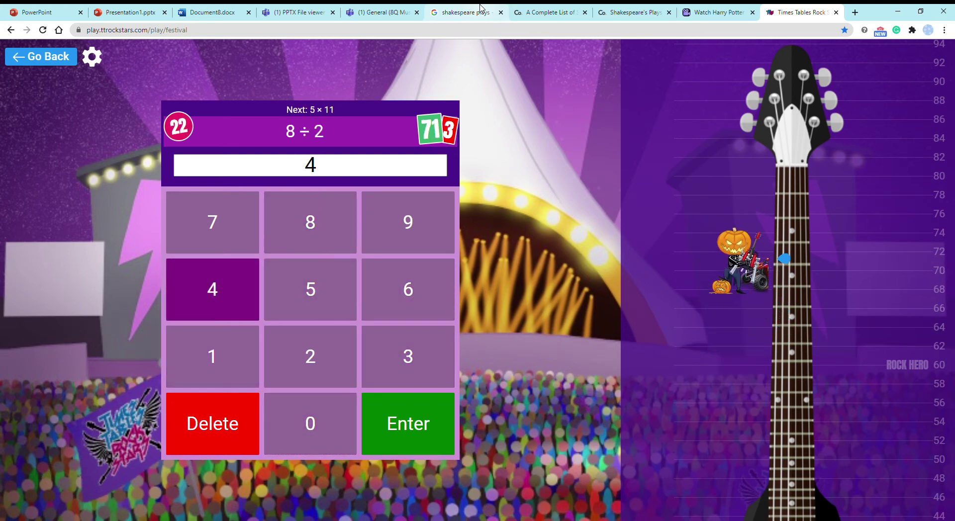
key(Return)
text(557)
Answer 63 ÷ 9 and 8 × 8 = 64, then several quick follow-up questions.
key(Return)
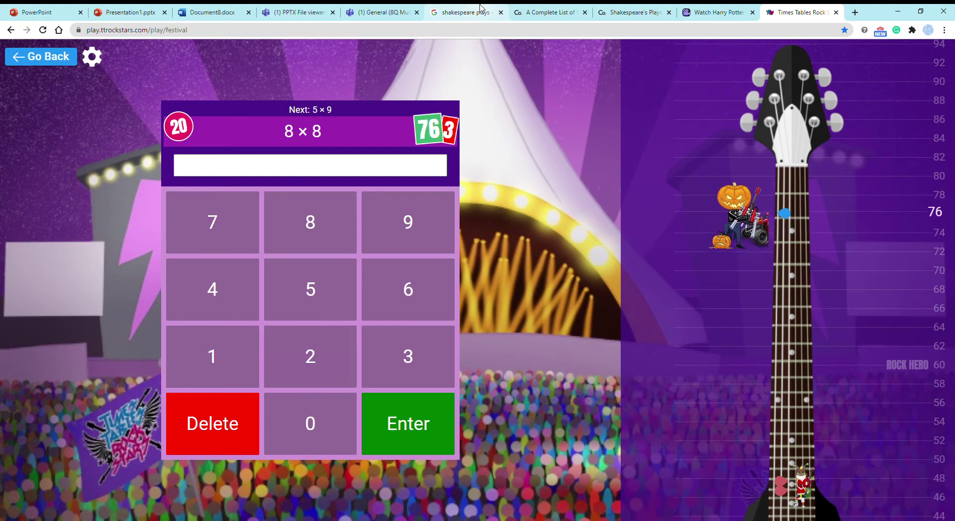
text(64)
key(Return)
text(5)
key(Return)
text(6)
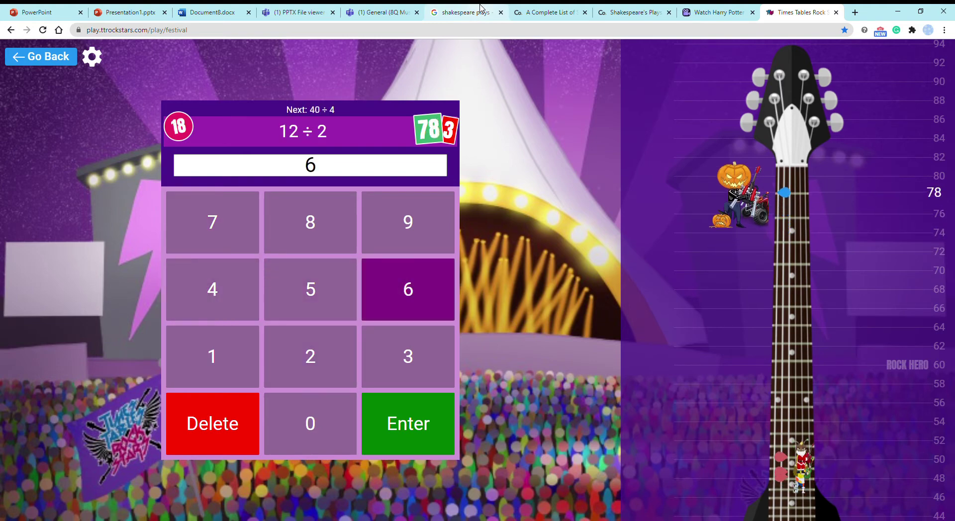
key(Return)
text(10)
key(Return)
key(1)
key(Return)
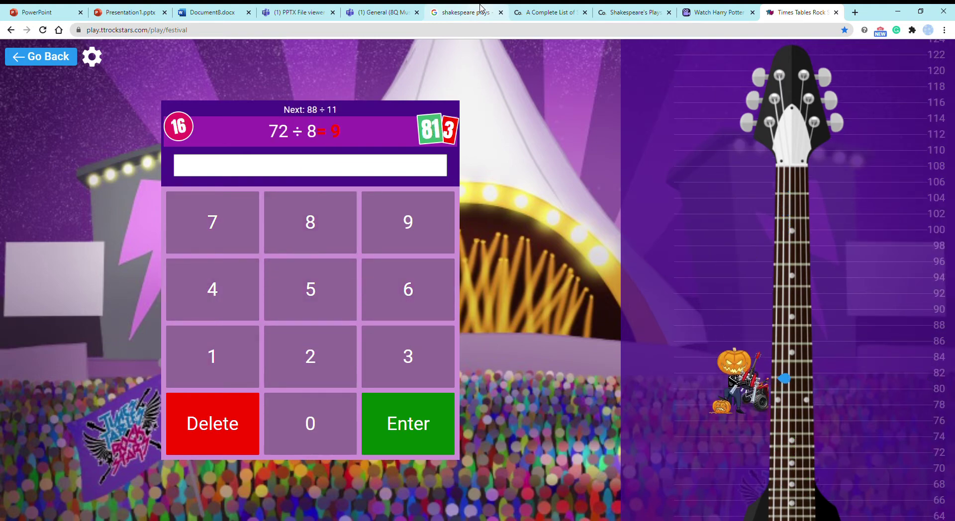
text(14)
key(Return)
text(33)
key(Return)
text(5)
Keep up rapid-fire answers through the middle of the round, including 81.
key(Return)
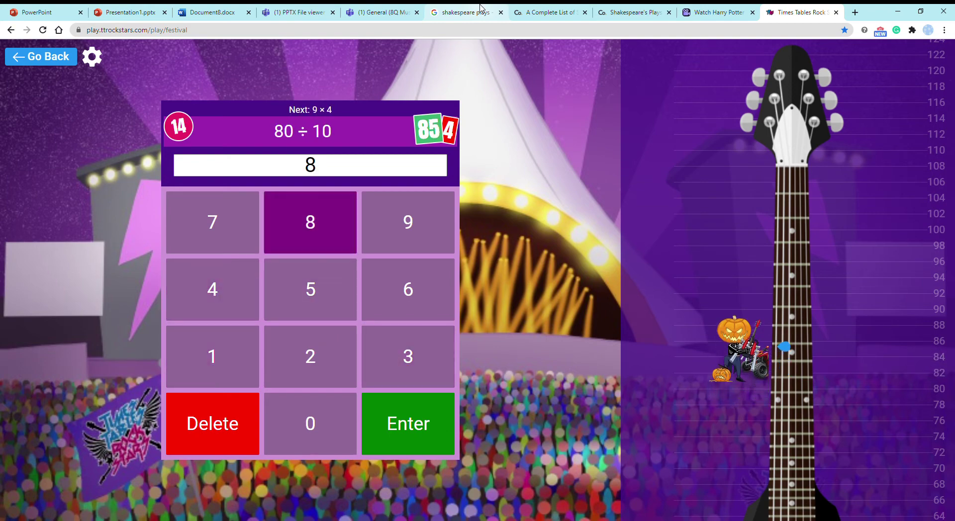
key(Return)
text(84)
key(Return)
text(90)
key(Return)
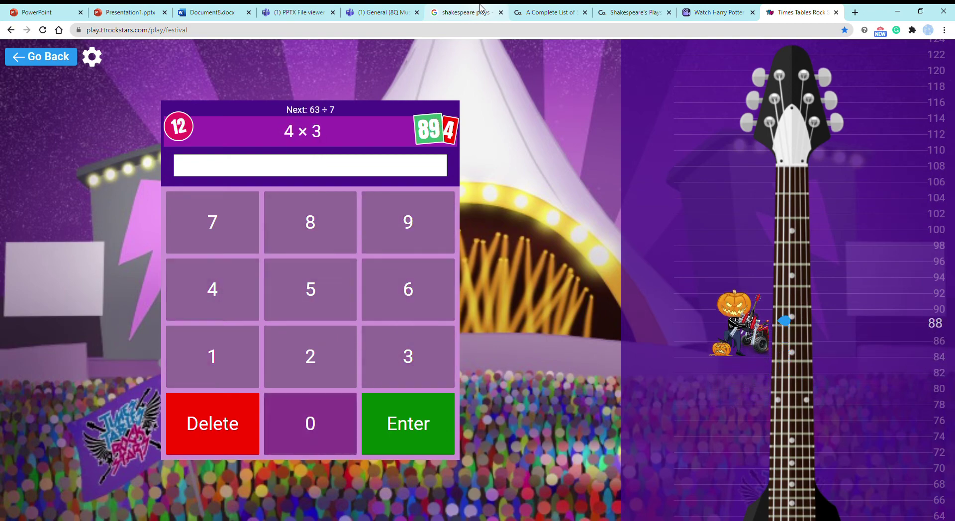
text(129)
key(Return)
text(108)
key(Return)
key(8)
key(1)
key(Return)
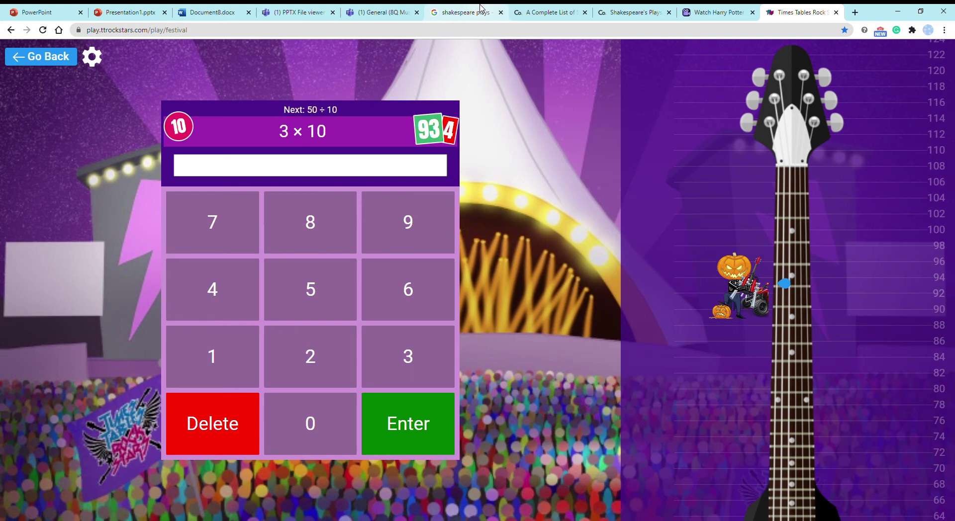
Submit a burst of quick answers, including 28, 36 and 10.
key(Return)
key(5)
key(Return)
key(2)
key(8)
key(Return)
key(3)
key(6)
key(Return)
key(1)
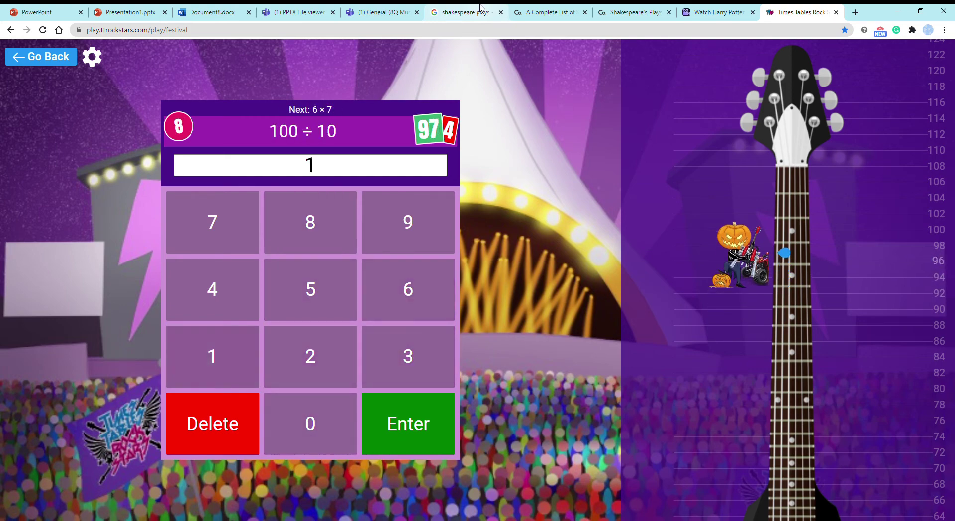
key(0)
key(Return)
text(10)
Answer 6 × 7 through 6 ÷ 3, finishing at 106 correct and 5 incorrect.
key(Return)
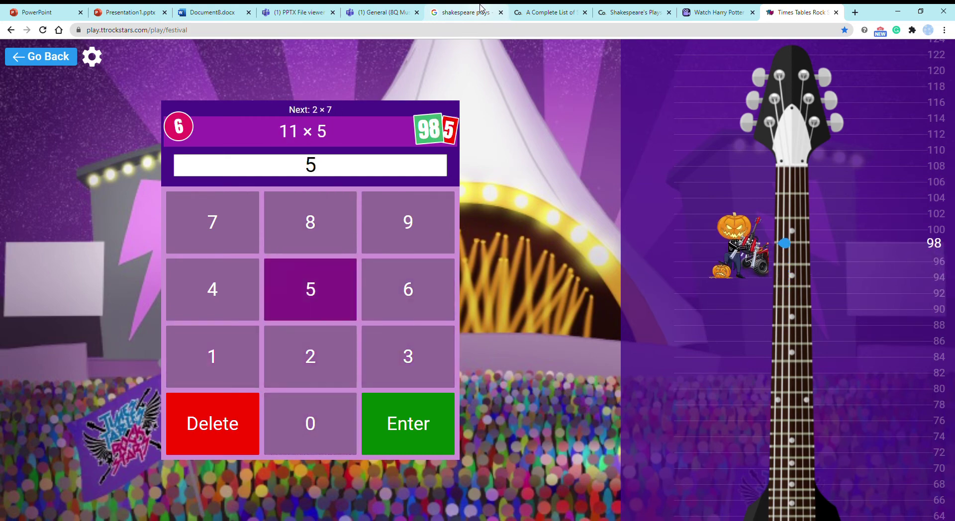
text(5)
key(Return)
text(14)
key(Return)
text(10)
key(Return)
text(12)
key(Return)
text(2)
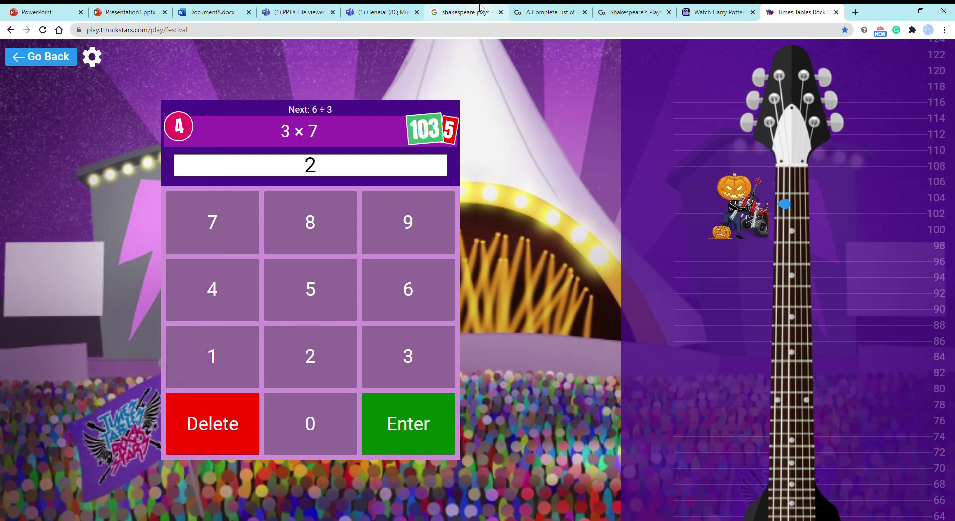
text(1)
key(Return)
text(32)
key(Return)
text(5)
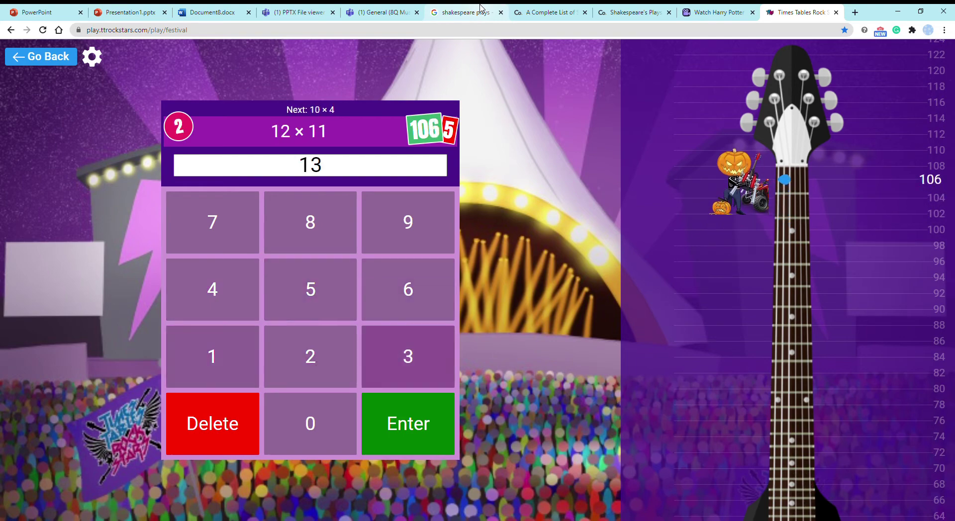
text(2)
key(Return)
text(40)
key(Return)
text(2)
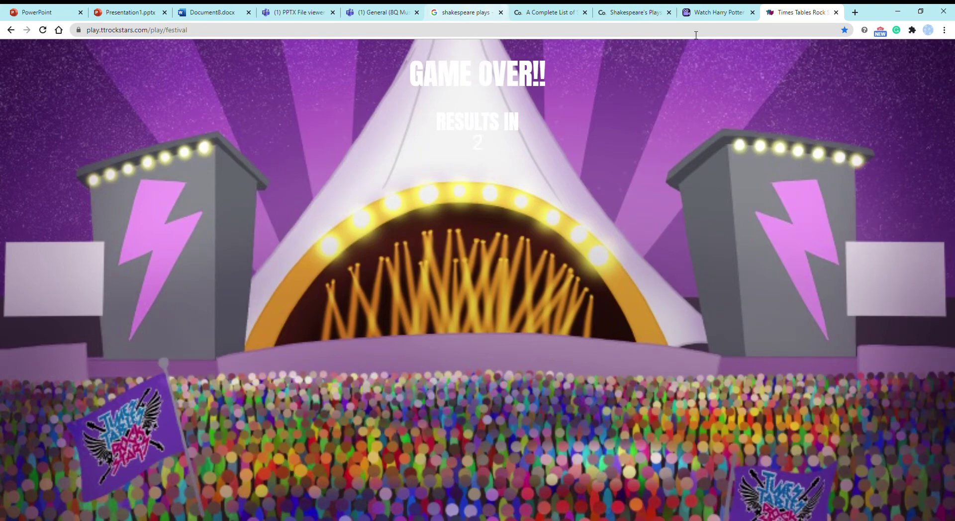
scroll(398, 330, down, 6)
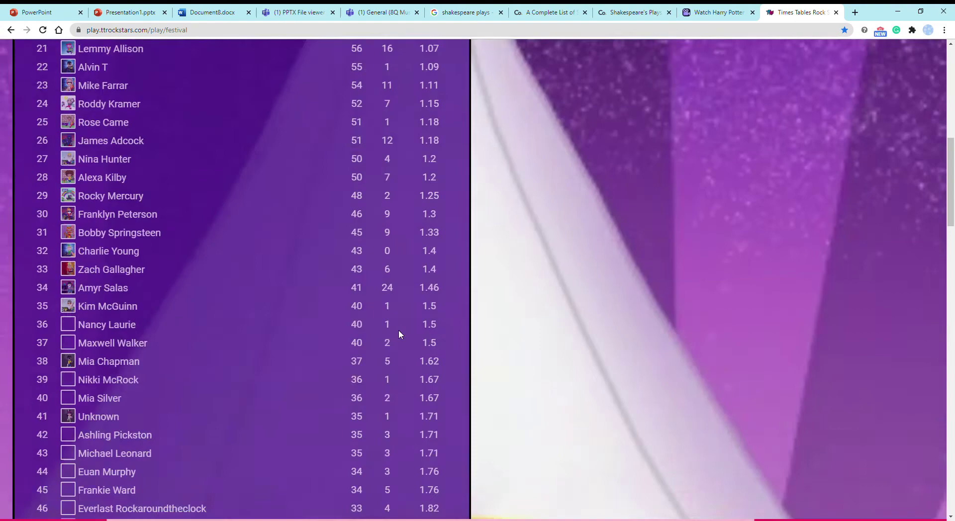
scroll(448, 368, down, 8)
scroll(617, 380, down, 8)
scroll(641, 370, down, 3)
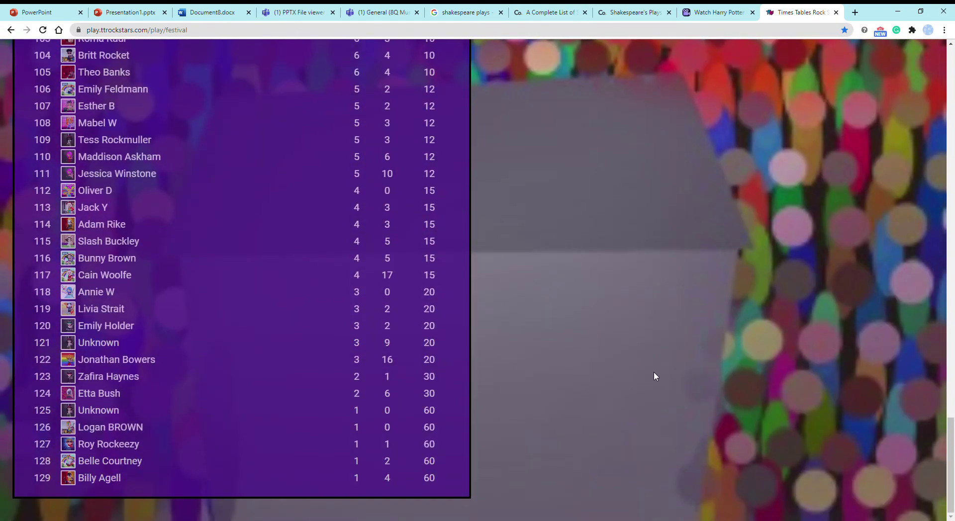
scroll(655, 376, up, 5)
scroll(646, 390, up, 6)
scroll(616, 392, up, 5)
scroll(618, 381, up, 4)
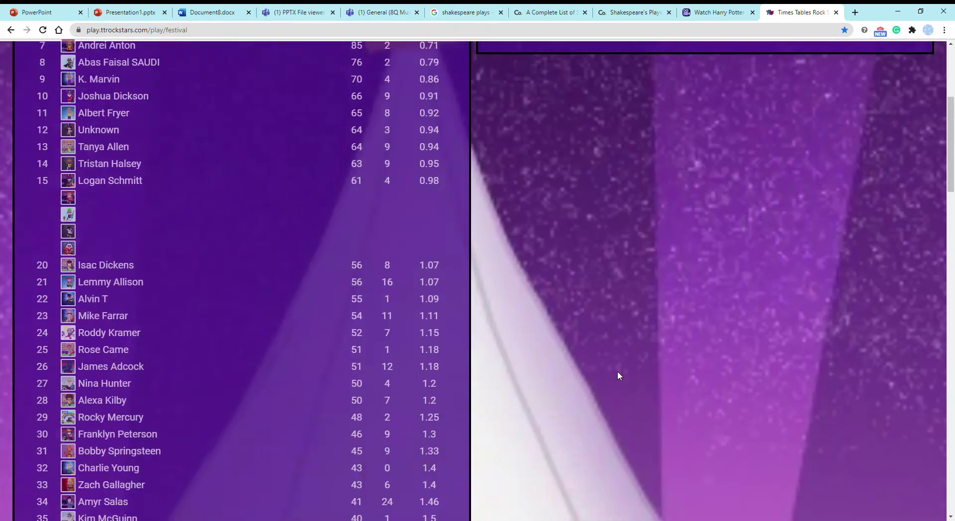
scroll(614, 344, up, 3)
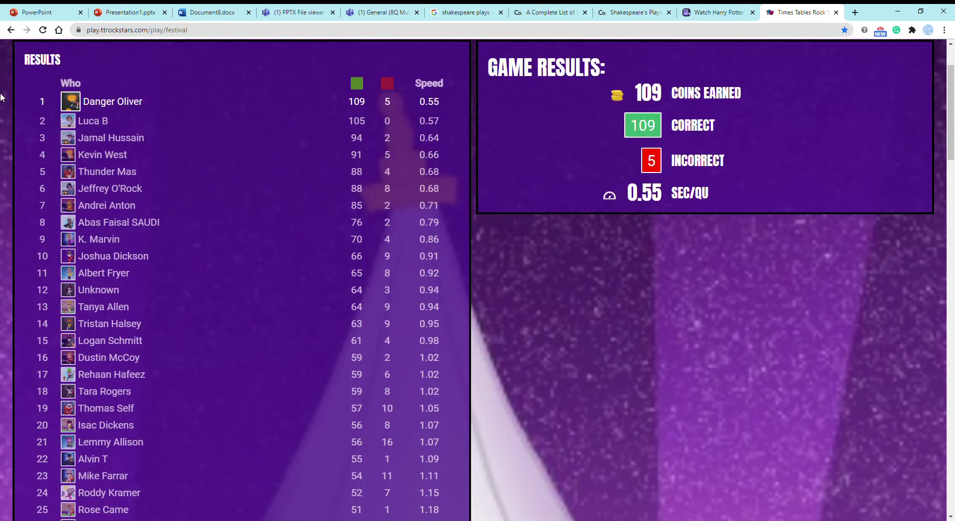
scroll(501, 400, down, 3)
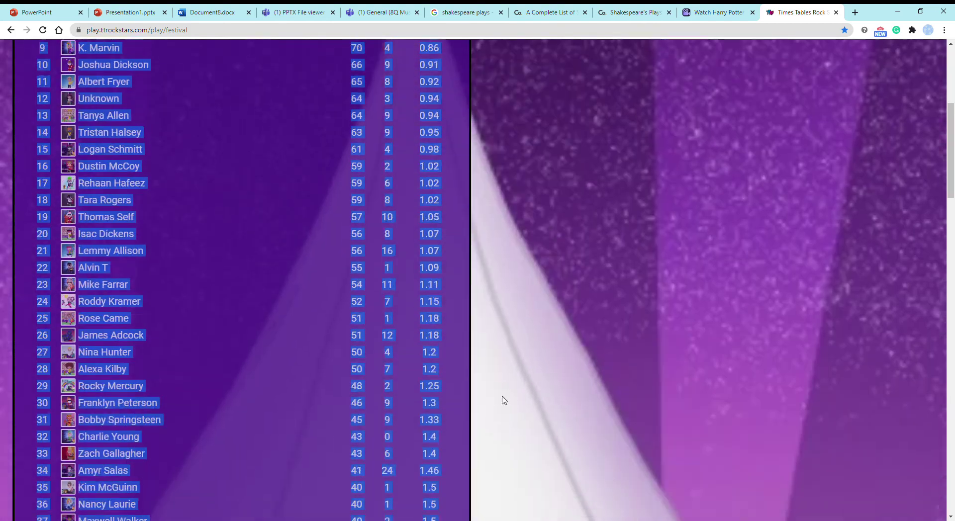
scroll(501, 399, up, 4)
drag(394, 161, 545, 216)
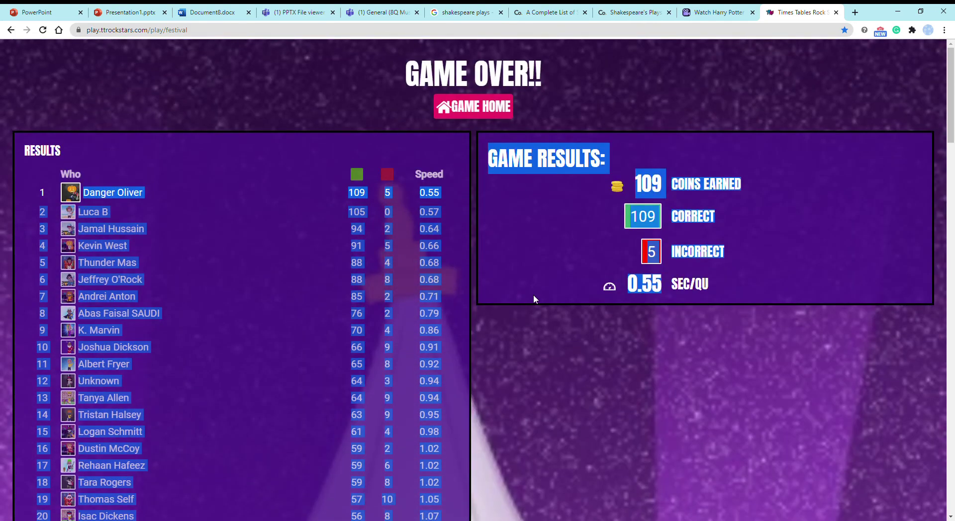
Review the first-place leaderboard, clear the text selection, and start a round at 2 × 5.
drag(533, 299, 468, 287)
scroll(407, 295, down, 5)
scroll(411, 252, down, 7)
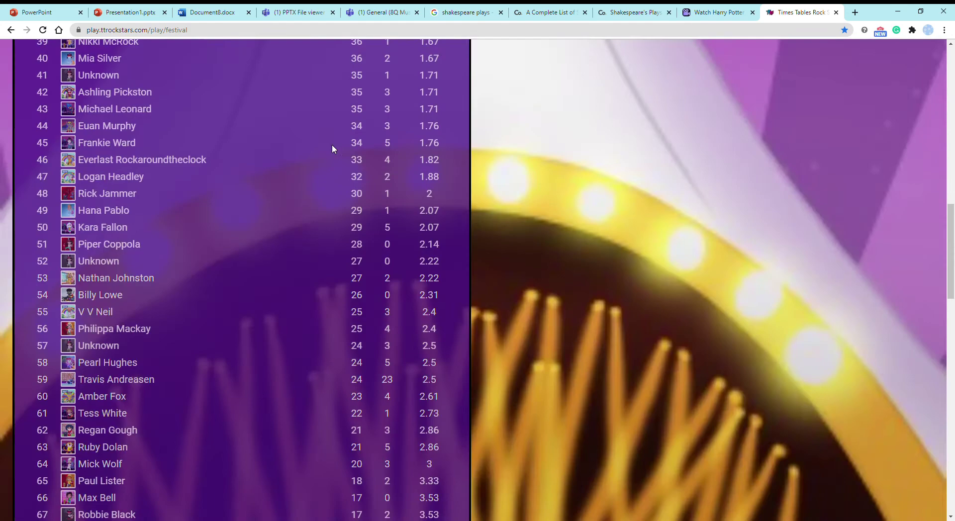
scroll(407, 239, down, 10)
scroll(405, 237, down, 3)
scroll(392, 140, up, 5)
scroll(378, 124, up, 6)
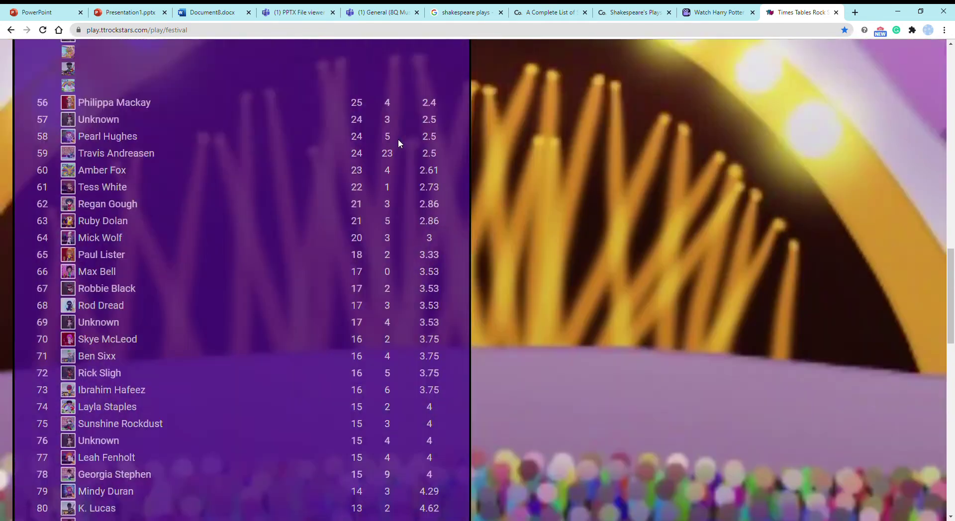
scroll(398, 139, up, 7)
scroll(397, 138, up, 6)
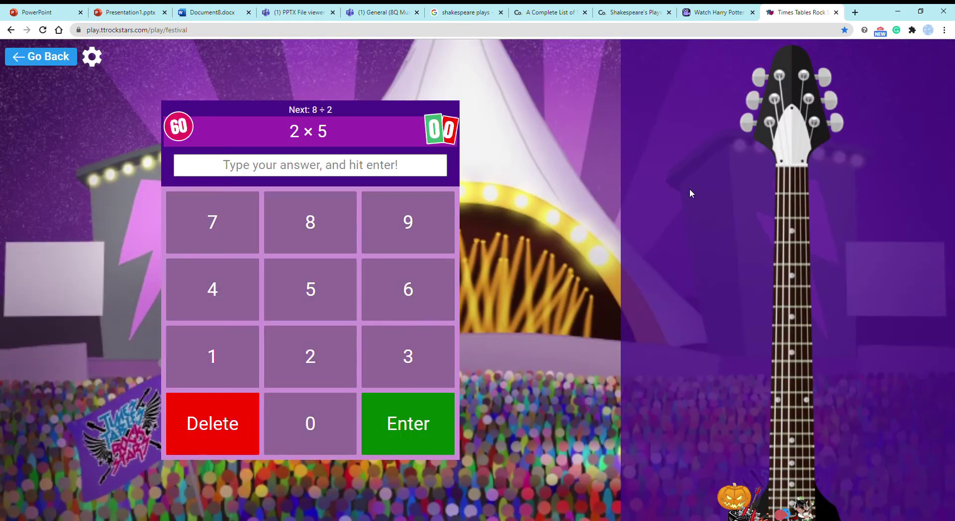
text(104)
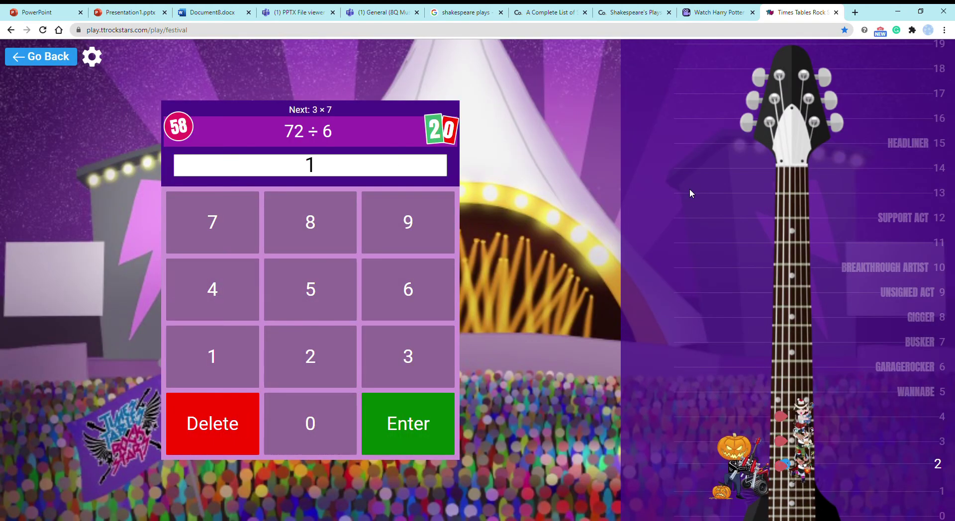
text(221256)
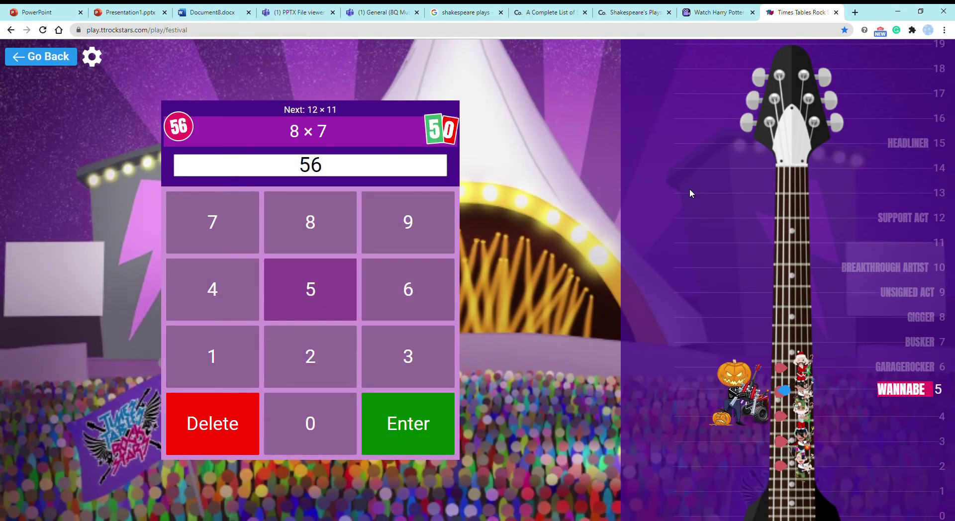
text(1321)
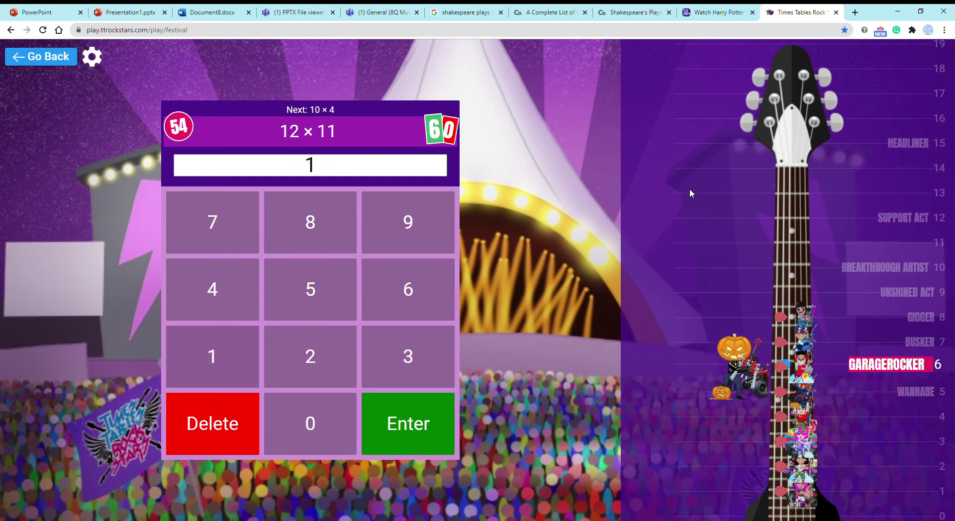
text(3240225454)
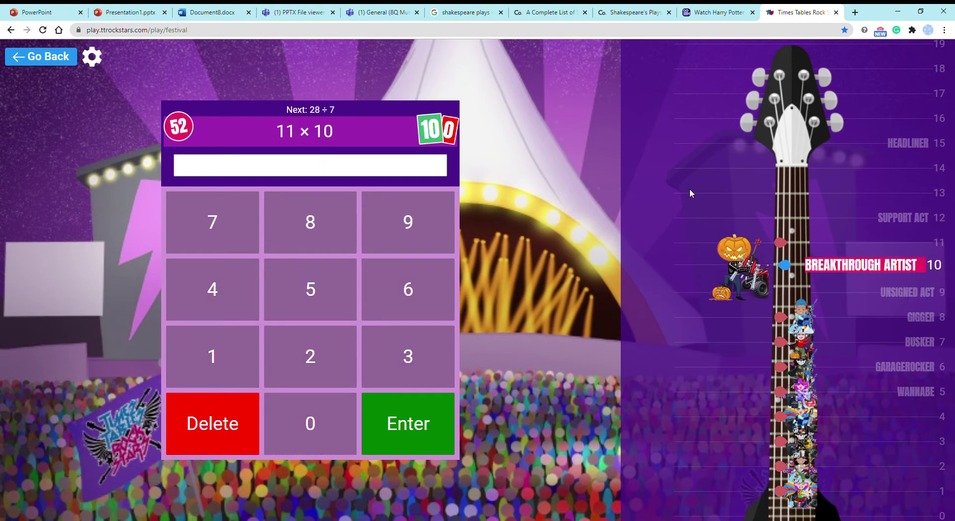
text(1101160)
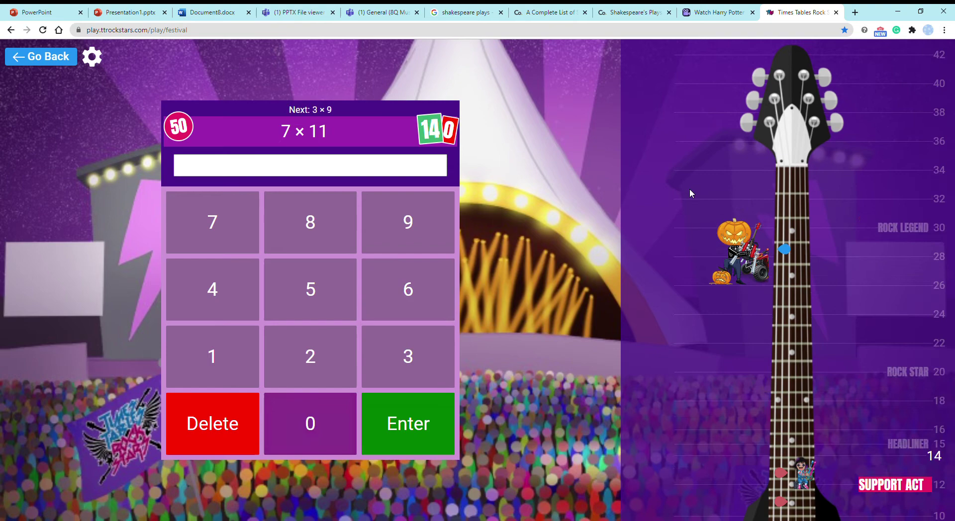
text(7727723)
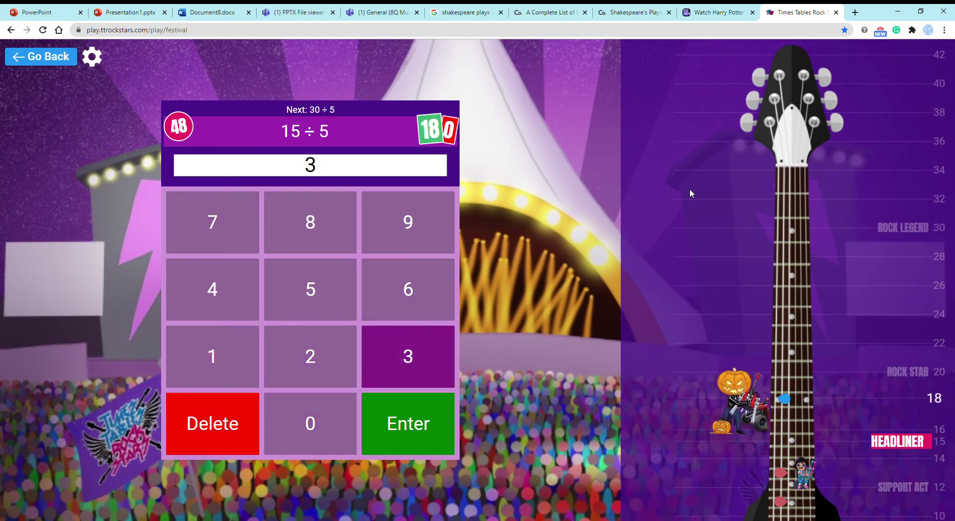
Answer questions including 10 × 8 and 35 ÷ 5 = 7.
key(Return)
text(6)
key(Return)
text(44)
key(Return)
text(24)
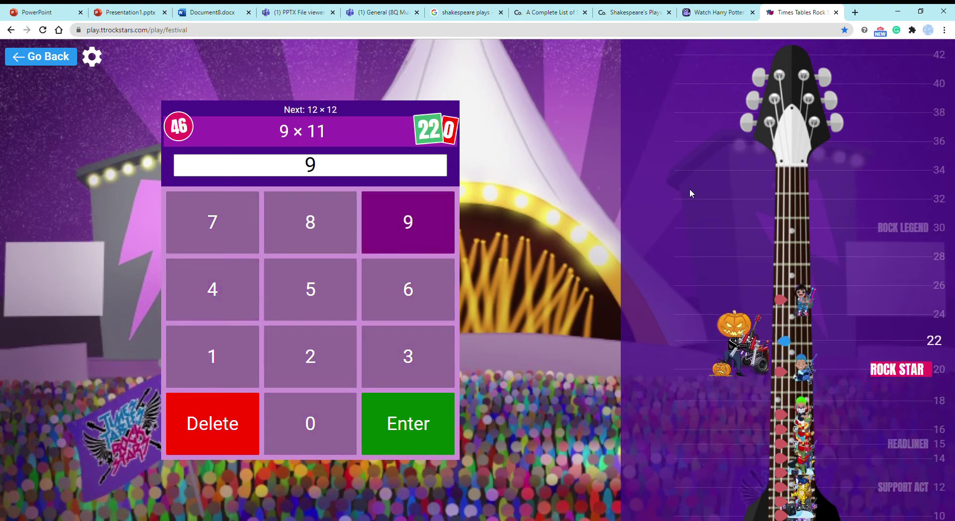
text(91442170)
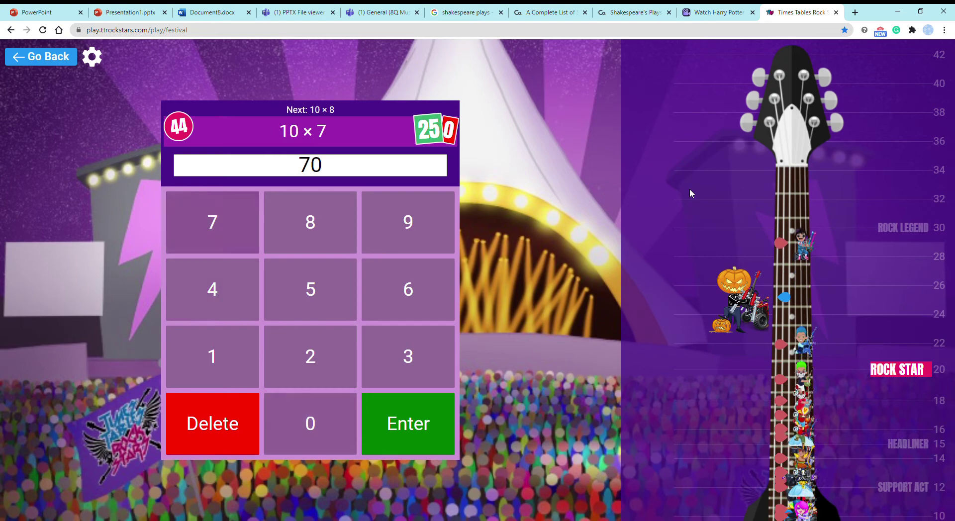
text(80323231)
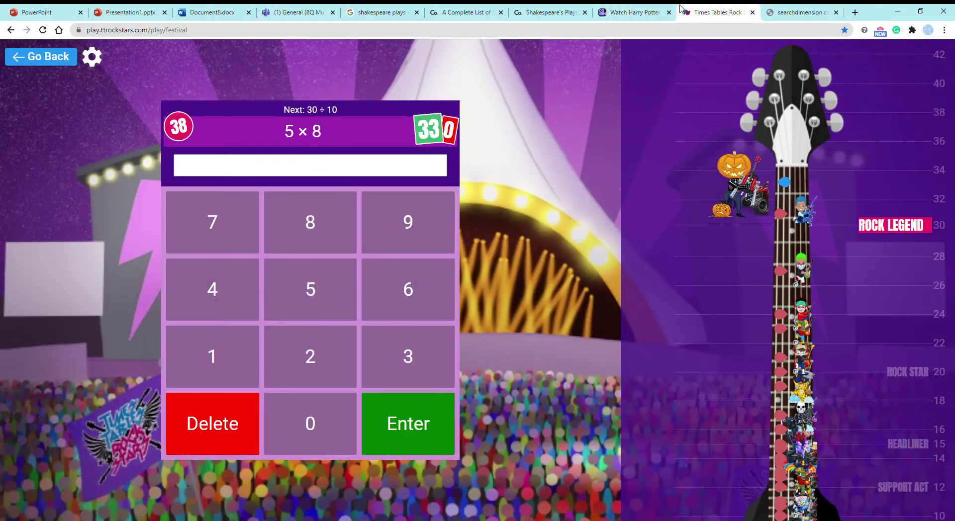
text(40 3 40 60 8)
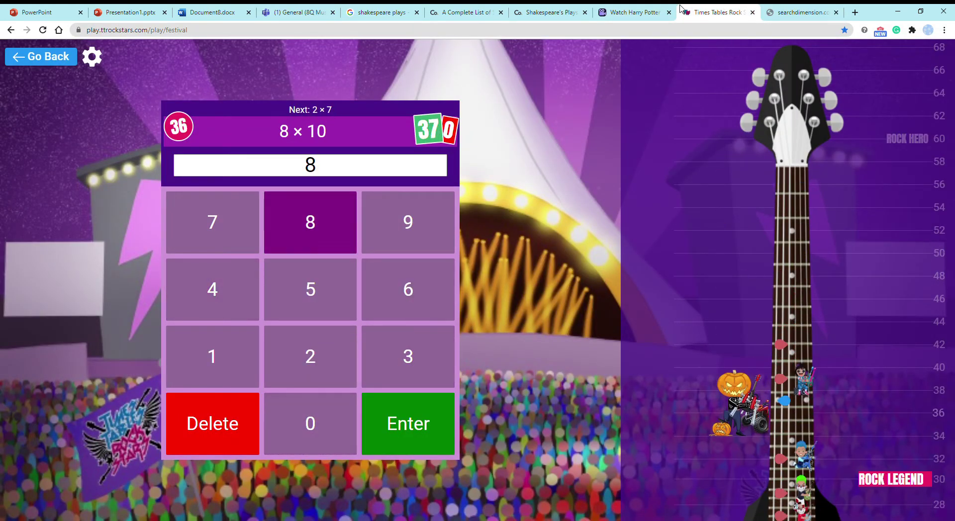
text(0 14 49 88 )
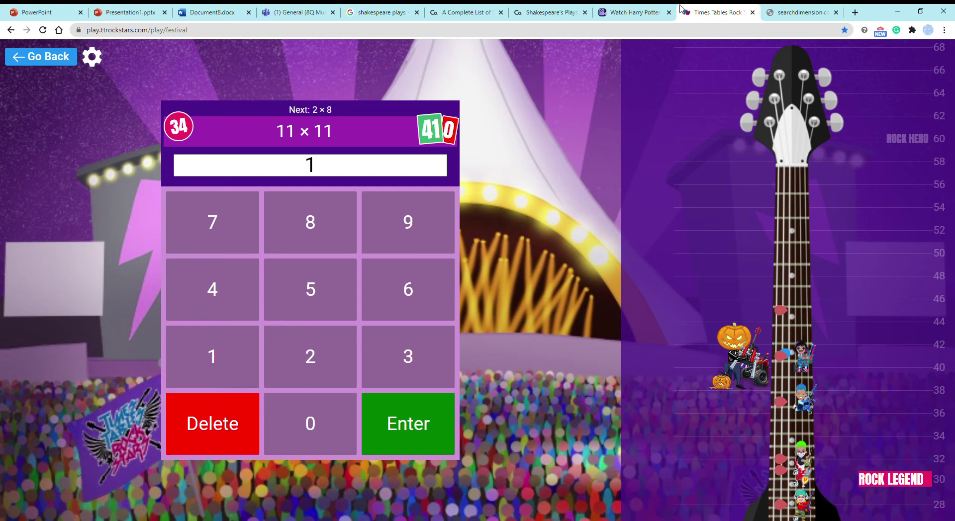
text(21 16 63 48)
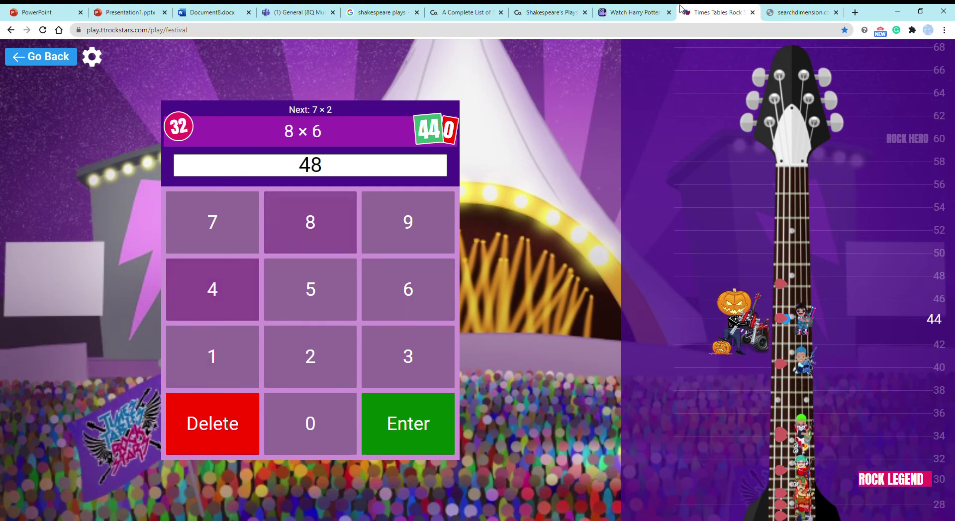
text( 14 96 7 30 88 )
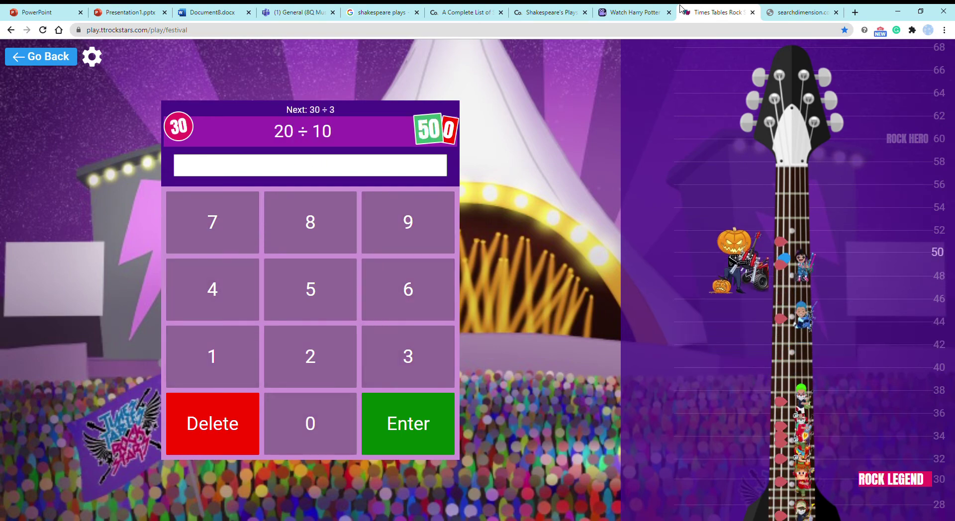
text(2 10 )
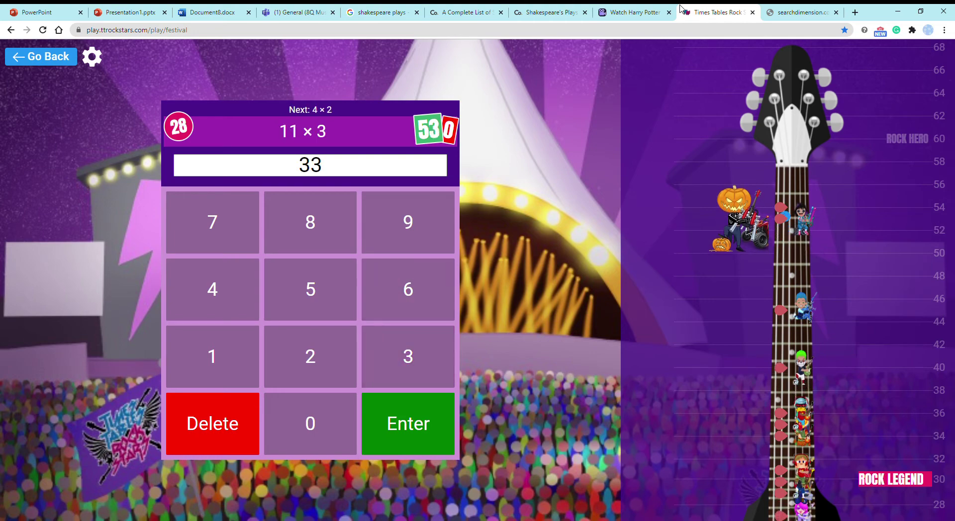
text( 8 7 12 )
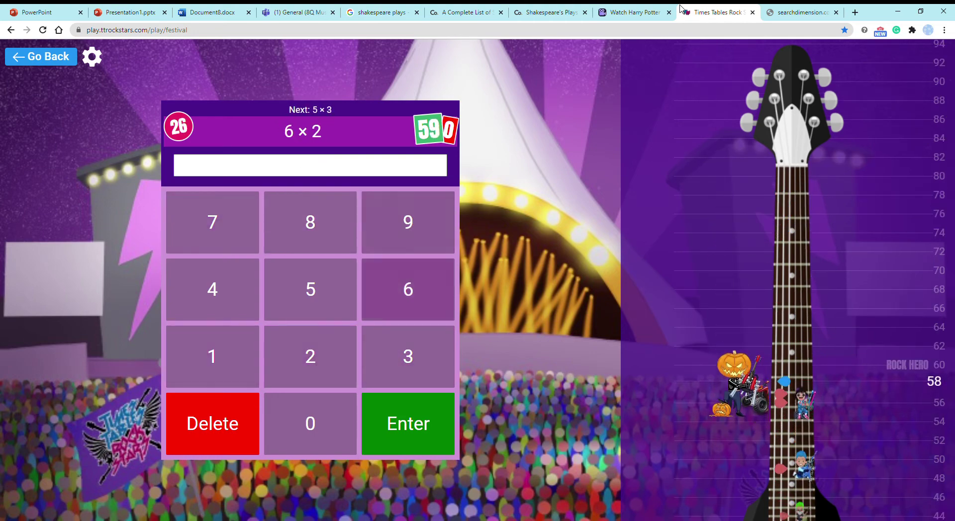
text(13)
key(Return)
text(15 )
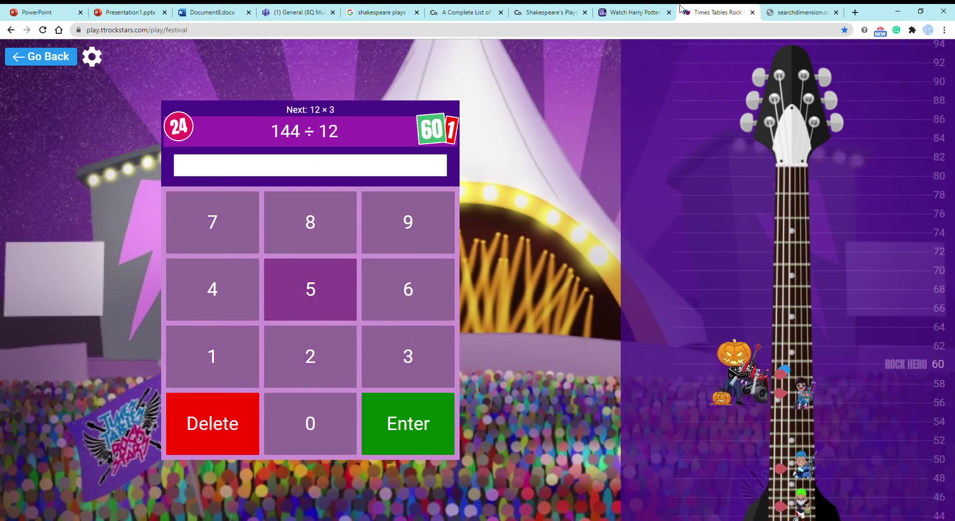
text(12 36 32 8 )
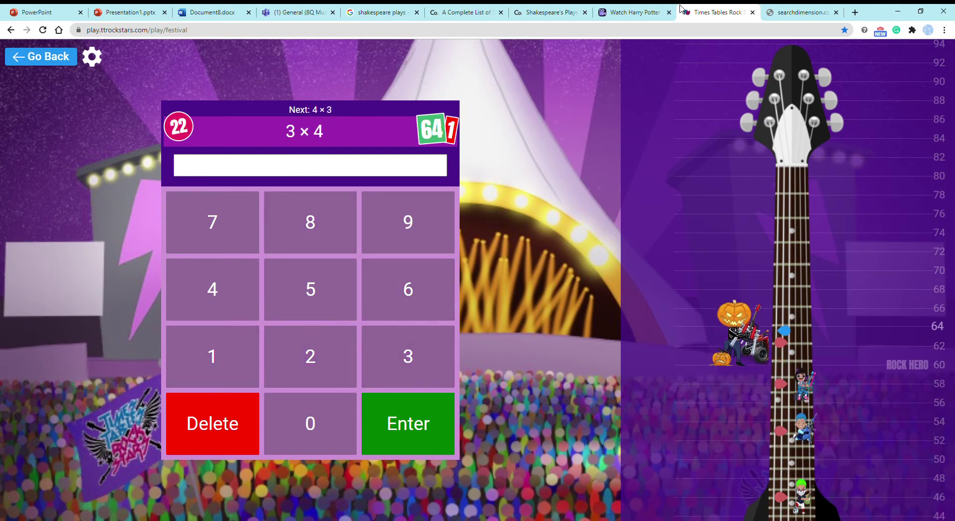
text(12 12 132 20 )
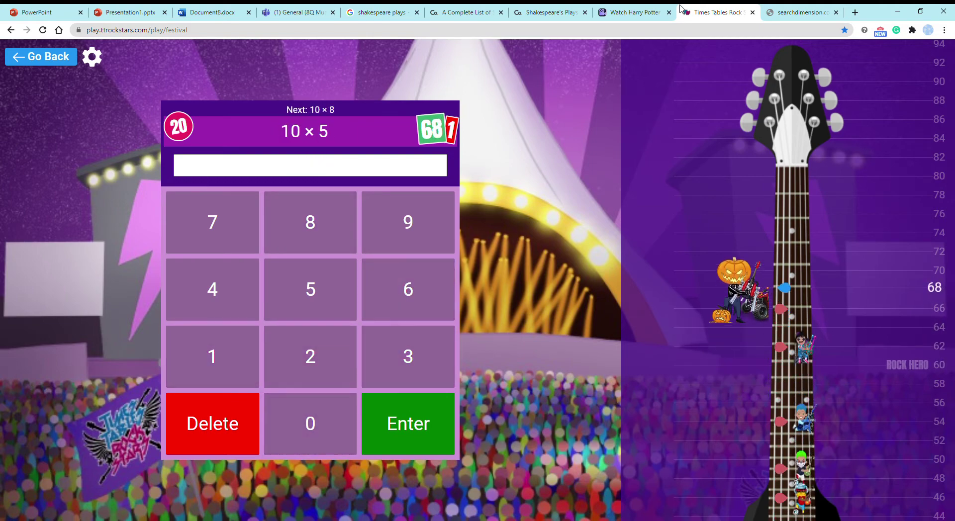
text(50 870)
key(Return)
text(10)
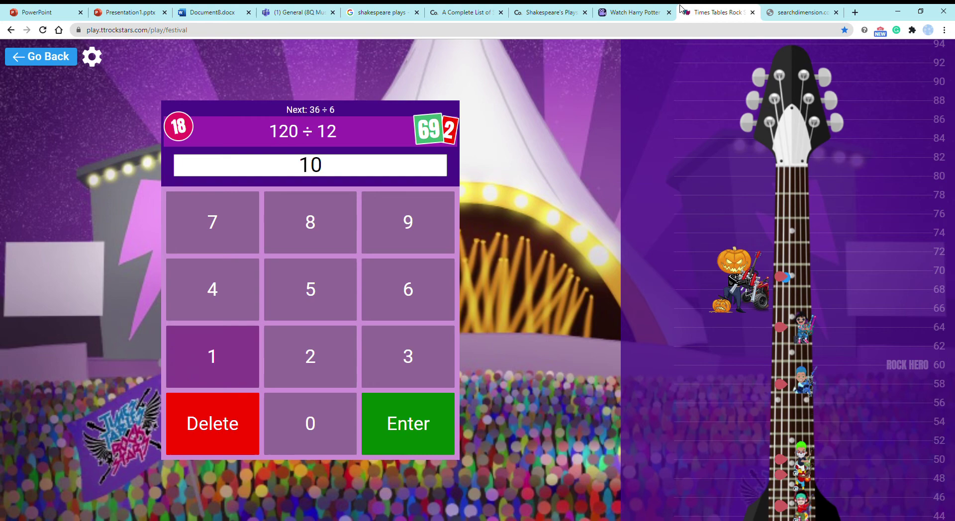
text( 6 20 88 7)
key(Return)
key(Return)
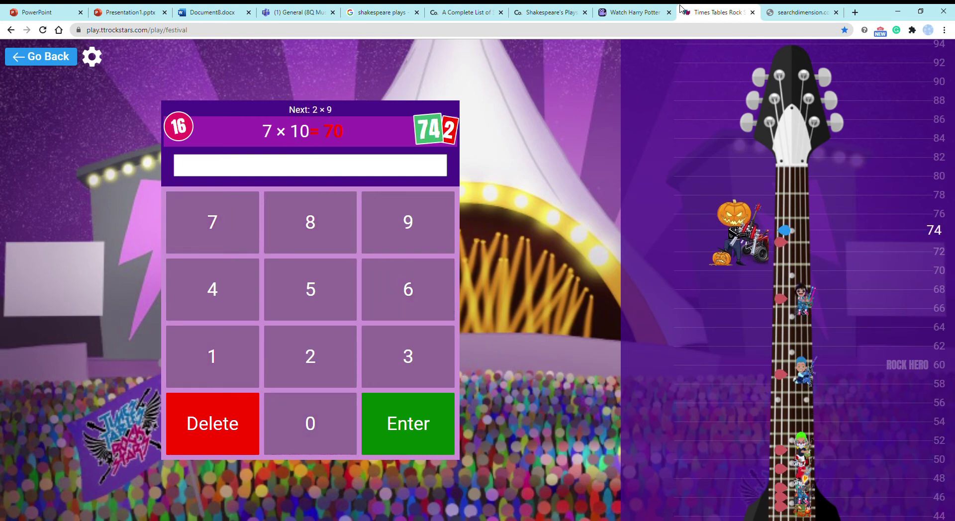
text(18 10 )
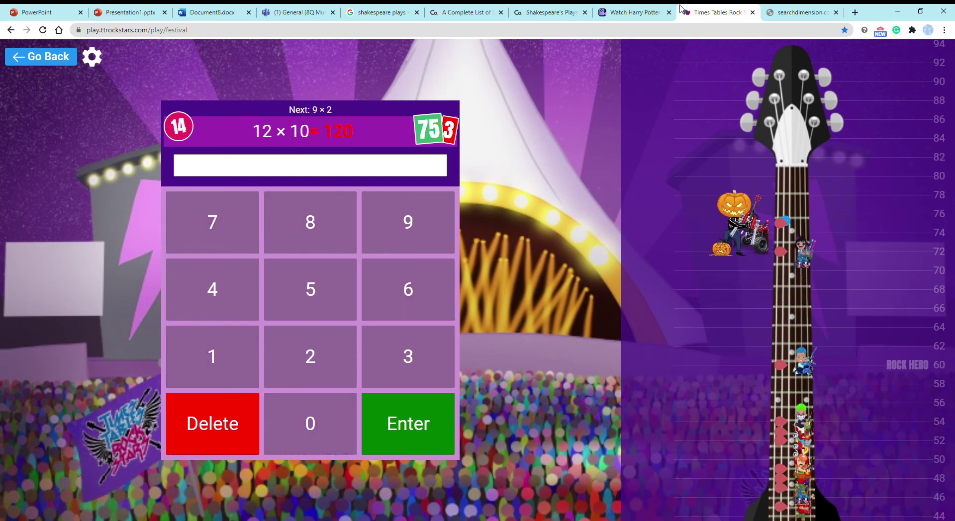
text( 18)
Answer 9 × 2, 11 × 9 and 12 × 9, then return to the 99-correct results tab.
key(Return)
text(6 3)
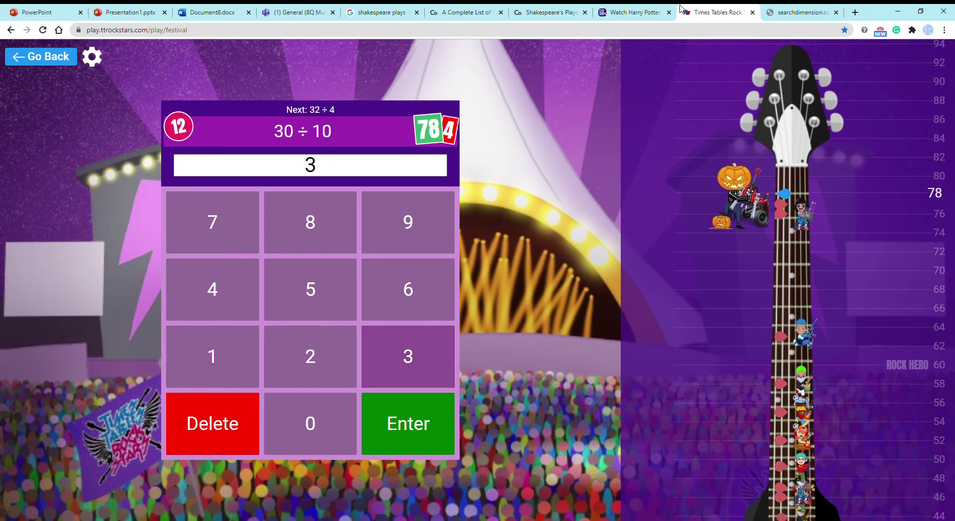
text( 8 18 80 3 35)
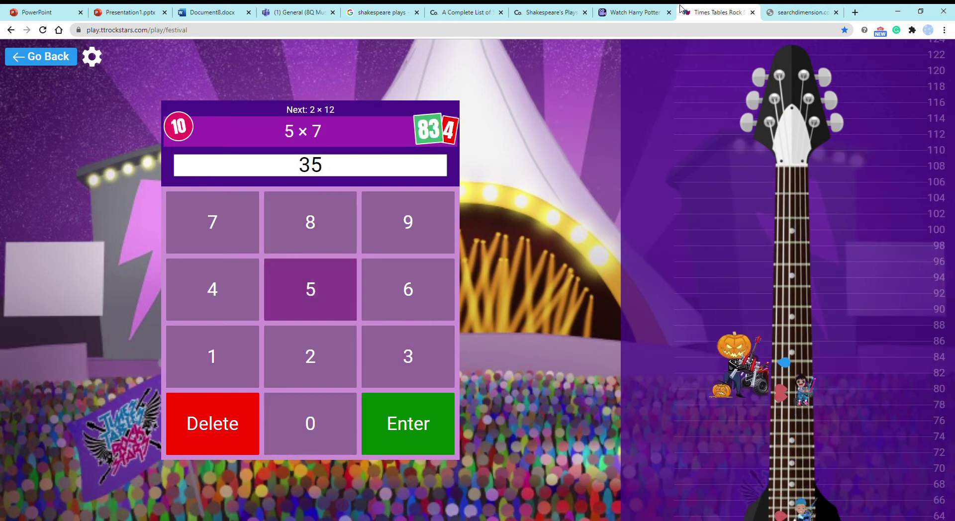
text( 24 44 12 9)
key(Return)
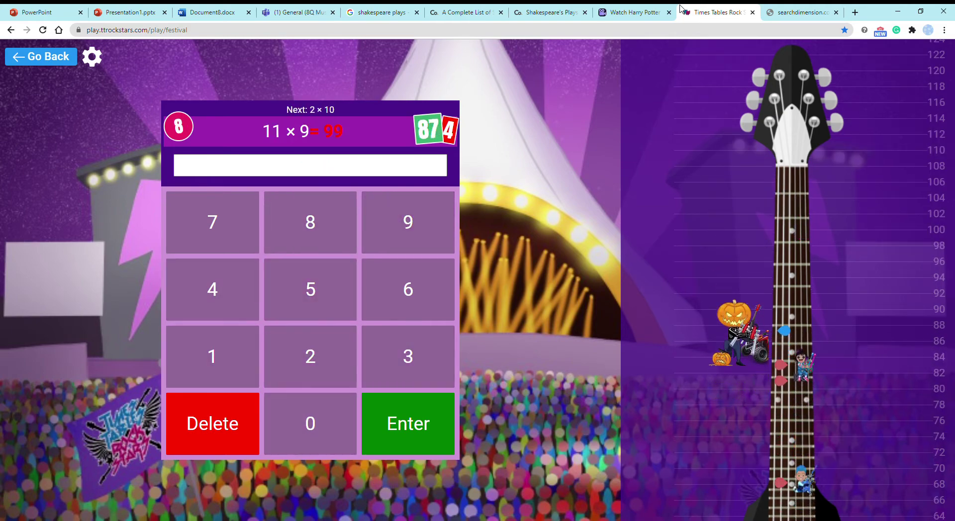
text(20 6 44 12 )
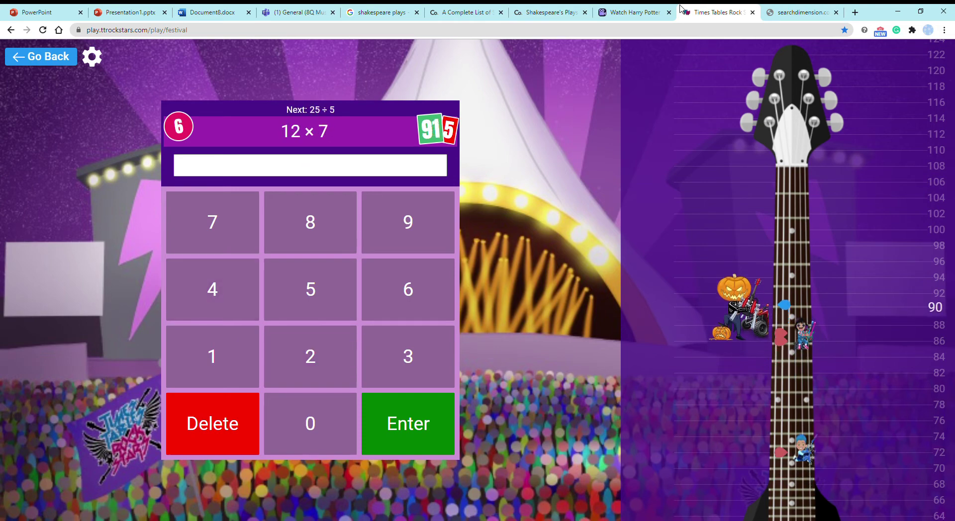
text(84 5 9)
key(Return)
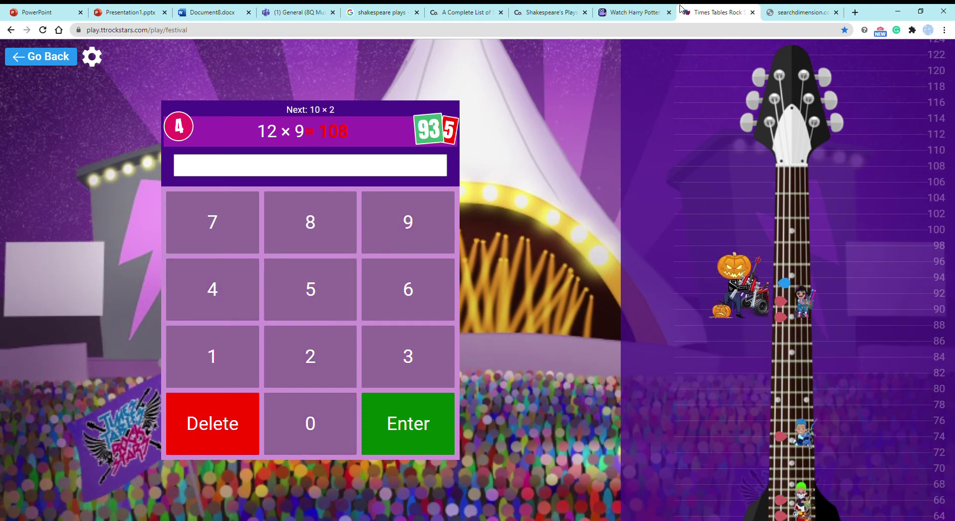
text(20 77 70 27)
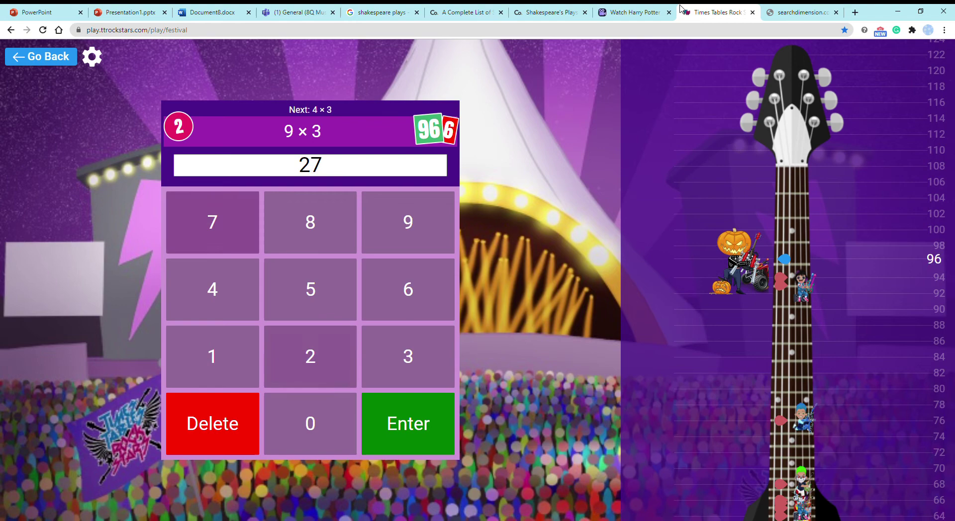
text( 12 35 1)
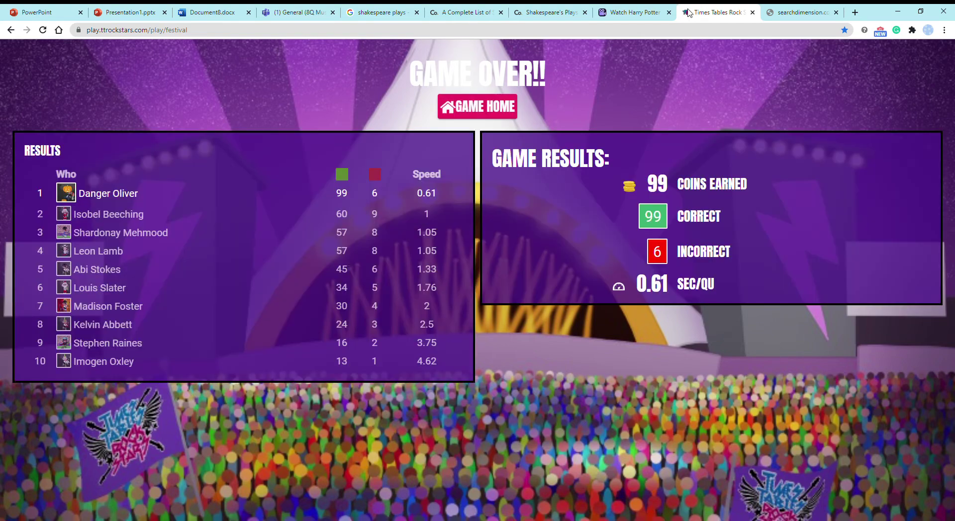
click(856, 12)
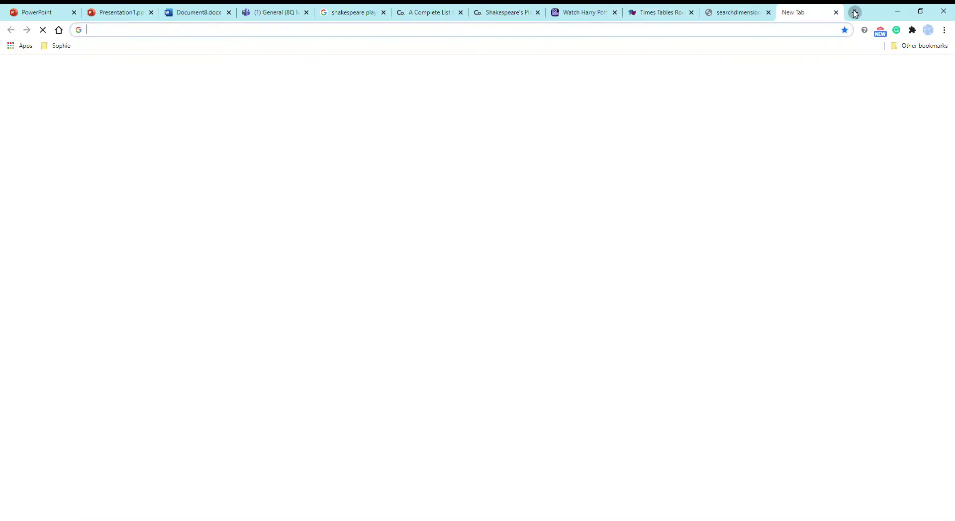
click(734, 10)
click(652, 9)
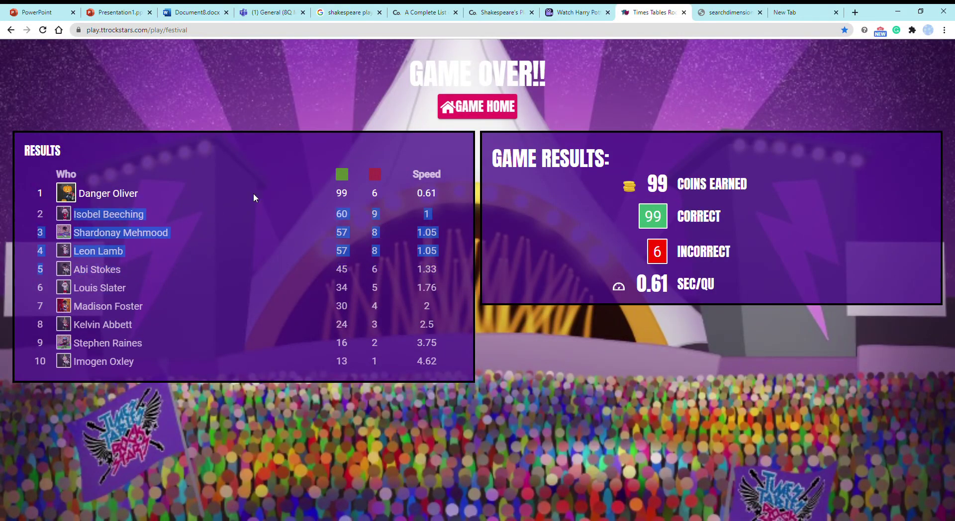
Clear the results-table selection and launch another Festival round.
double_click(360, 191)
click(265, 187)
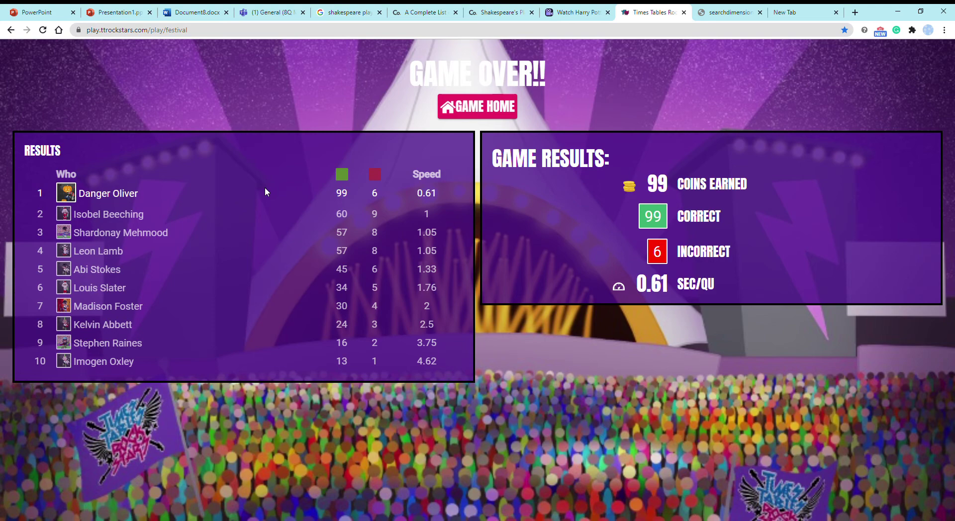
click(461, 109)
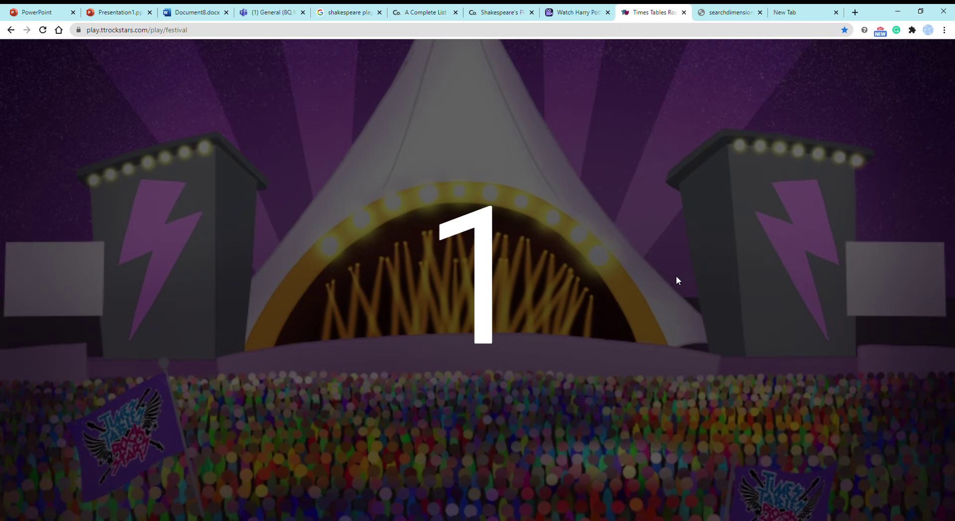
text(12 99 20 )
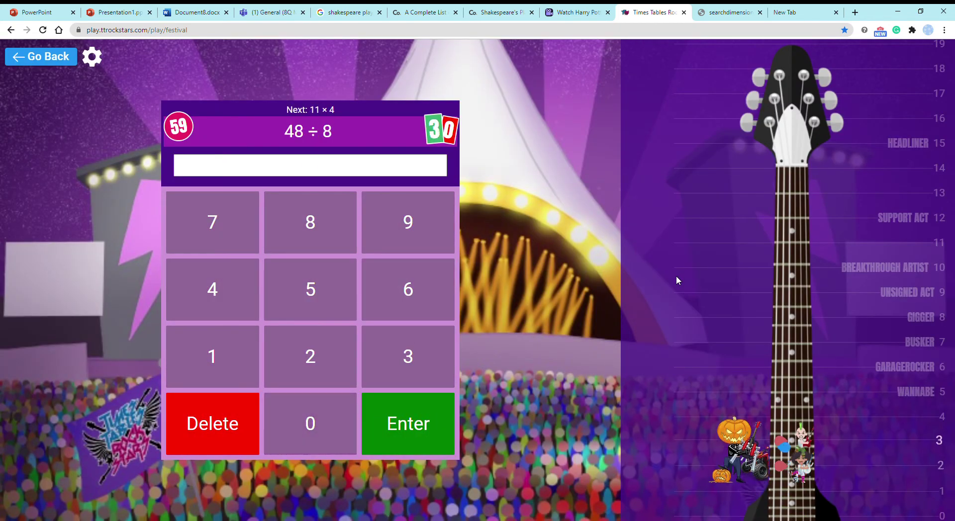
text(6 44 20)
Answer the opening questions of the round, including 25 ÷ 5.
key(Return)
text(847)
key(Return)
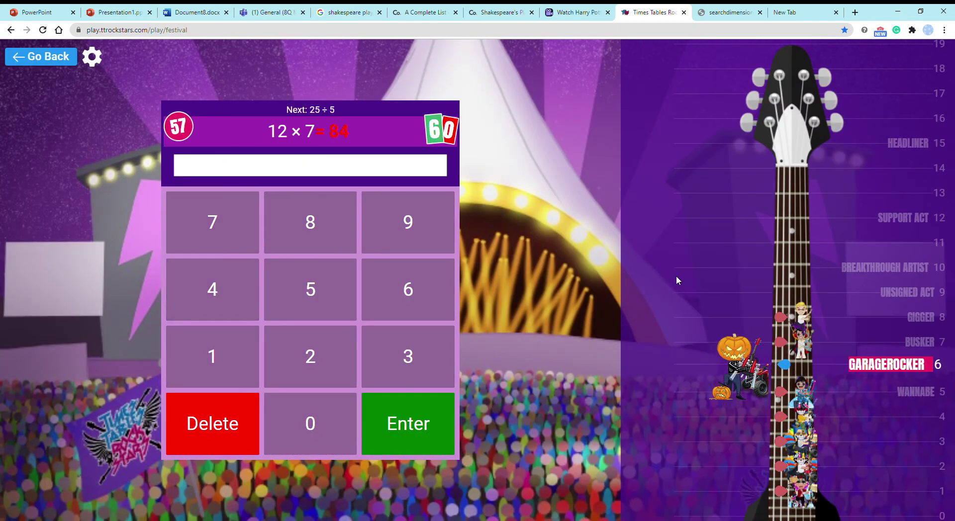
text(5)
key(Return)
text(108 20 7)
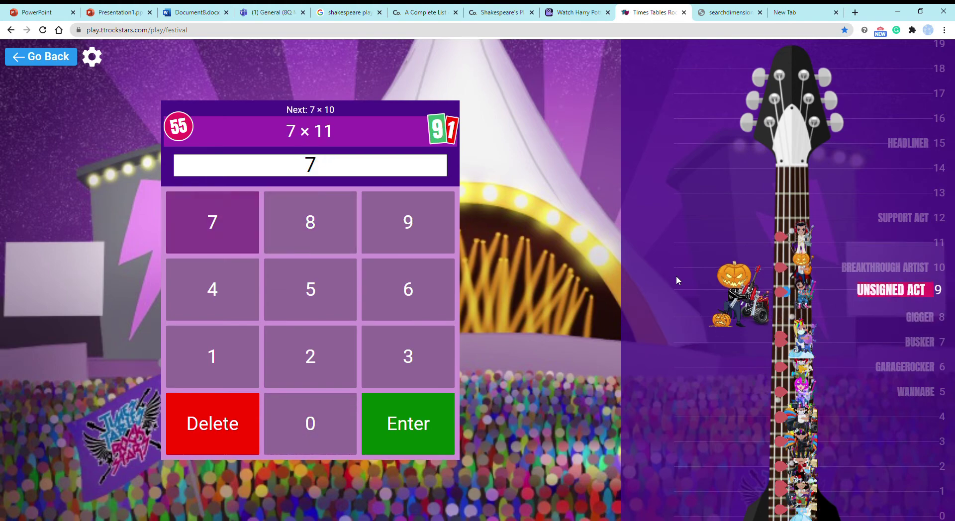
text(7 70 21 )
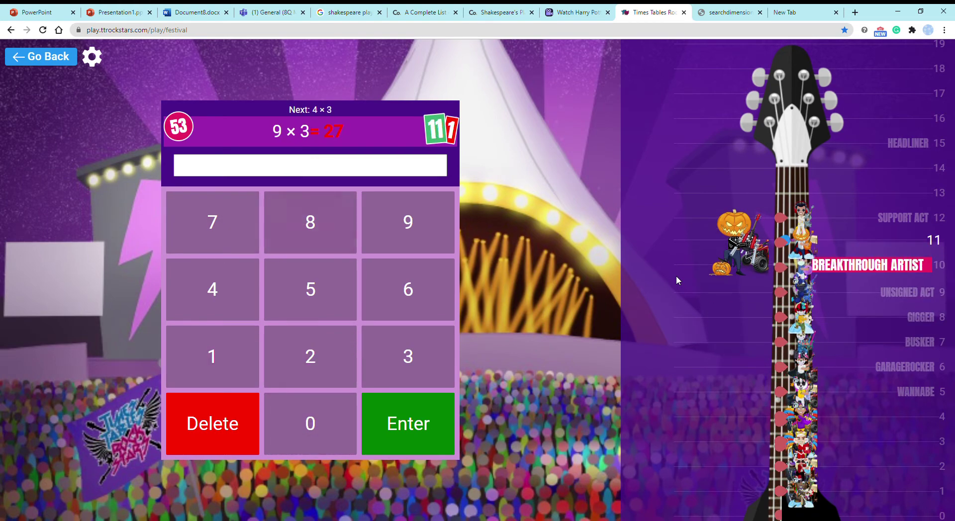
text(12)
key(Return)
text(35 10 )
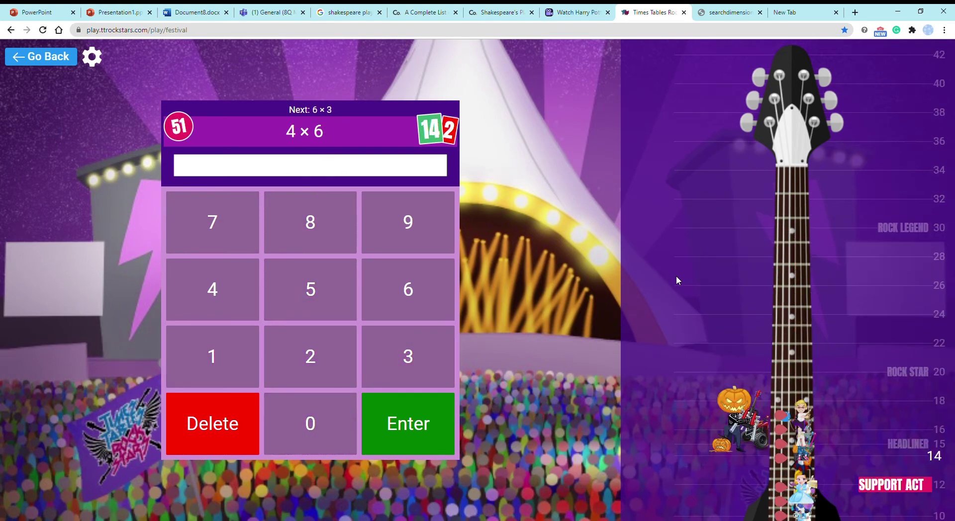
text(20)
key(BackSpace)
key(BackSpace)
text(24 18 )
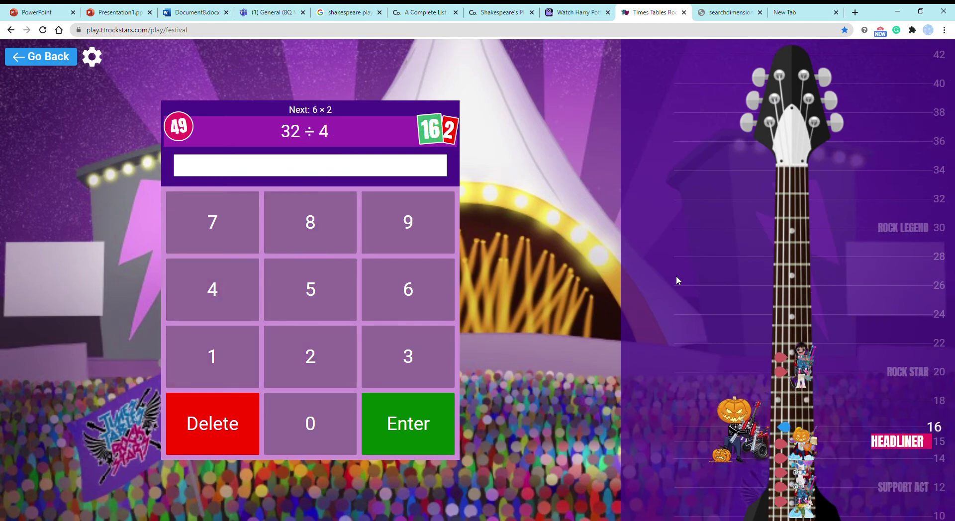
text(8 12 45)
key(Return)
text(48 8)
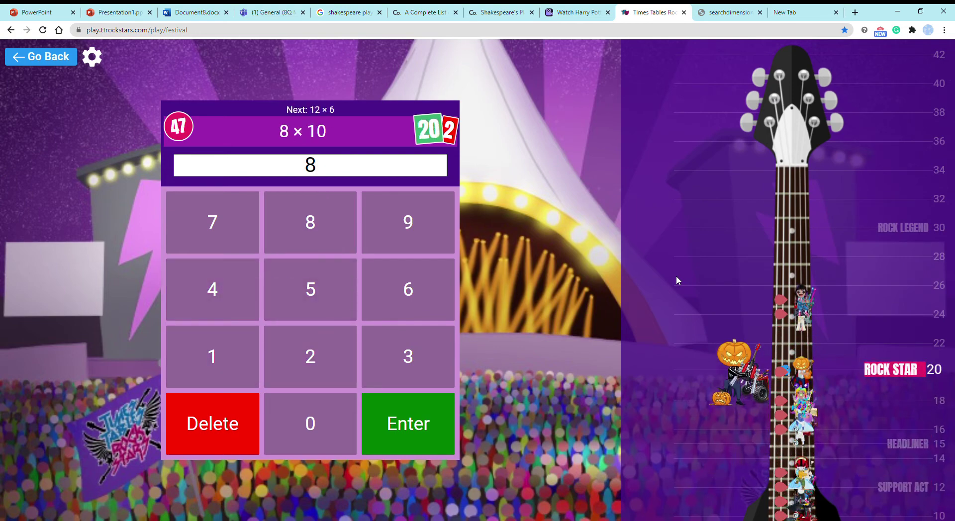
text(0 72 11 8 12 3)
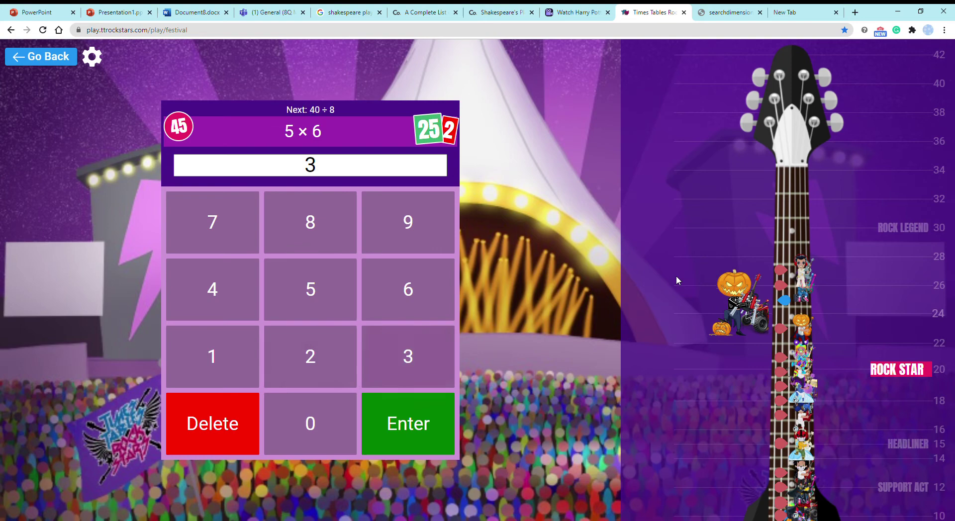
text(0 5)
key(Return)
text(4 27)
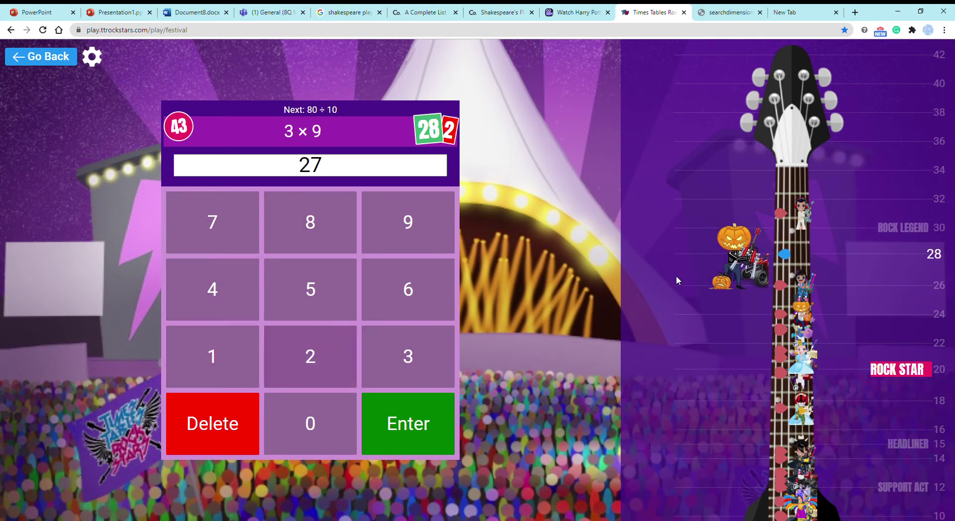
text( 8 22 18 44 27 )
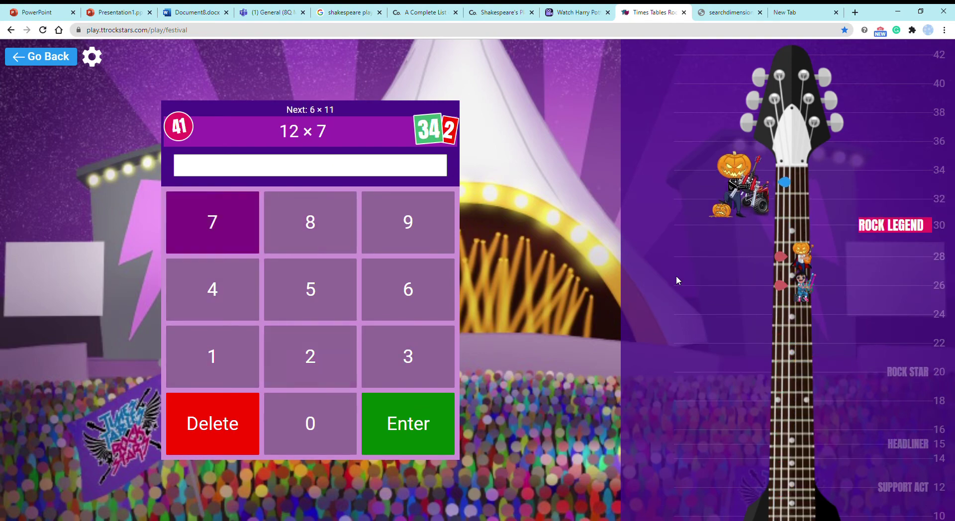
text(84)
Answer 3 × 2, 88 ÷ 8 = 11, 36 ÷ 6 and 110 ÷ 11, ending on 97 correct.
key(Return)
text(84 66 1)
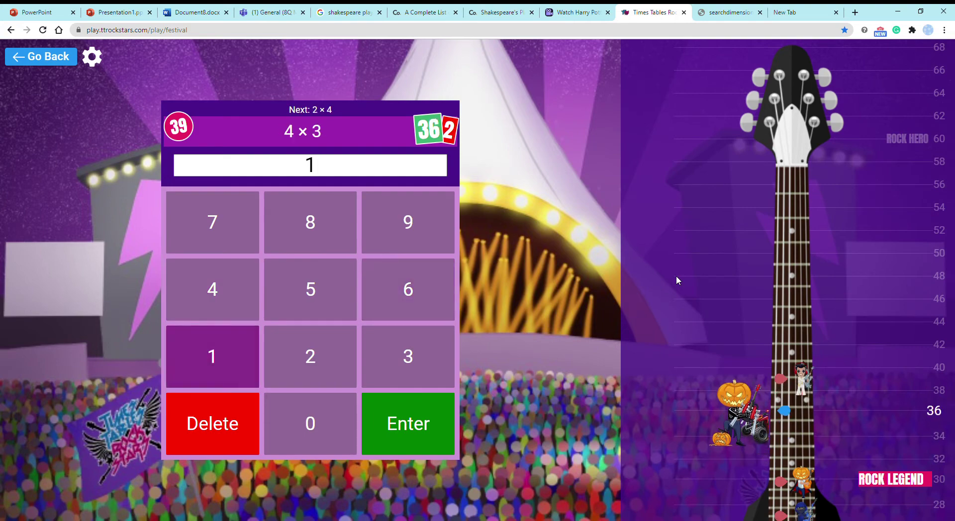
text(2 16 9 46 )
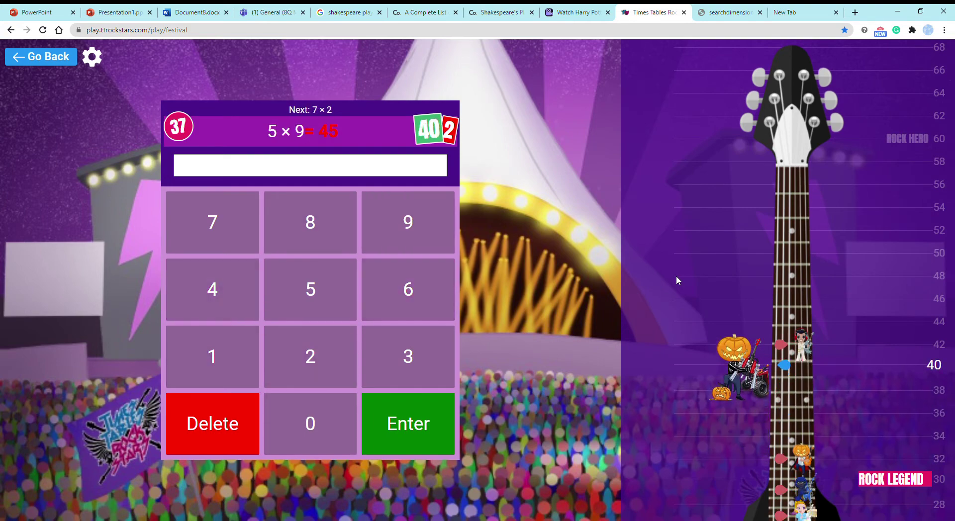
text(14)
key(Return)
text(27 )
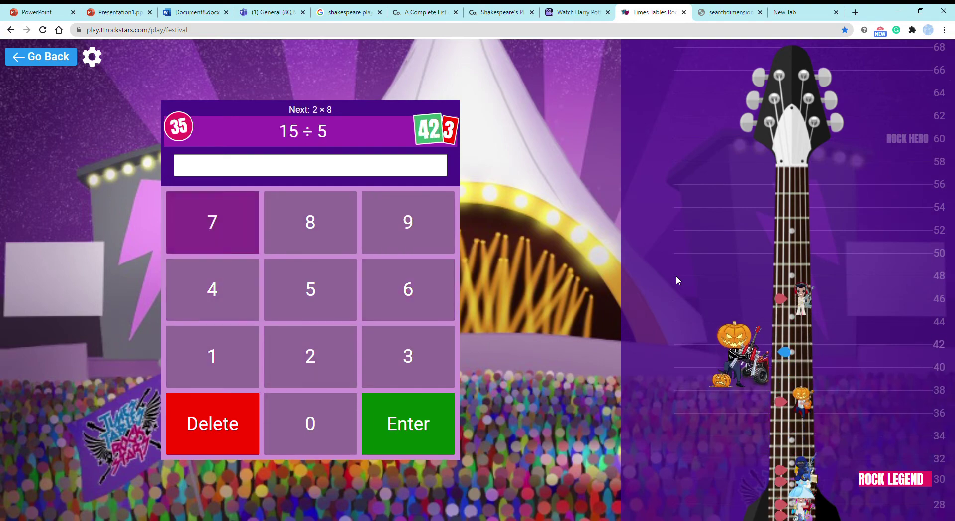
text(3 16 6)
key(Return)
text(8 40 2)
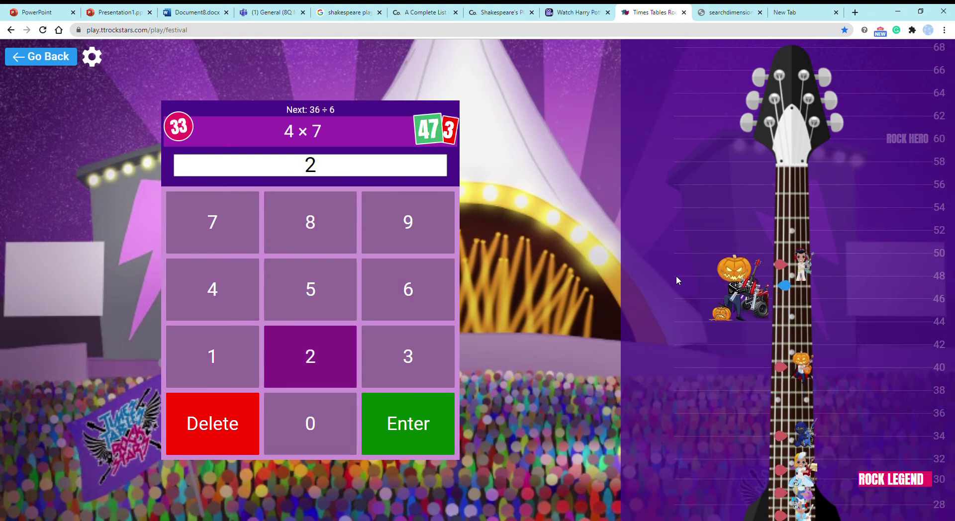
text(8 54 84 6)
key(Return)
text(74 2)
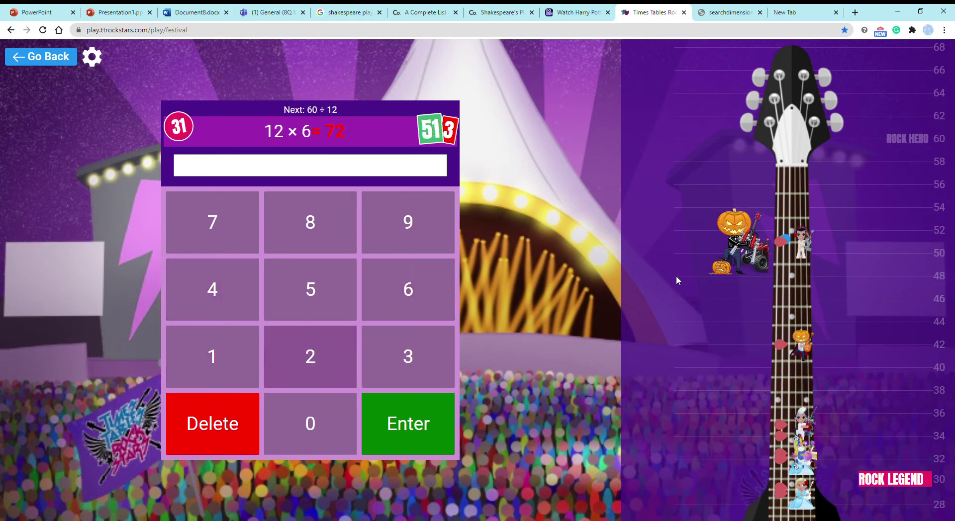
text(5 8 44 )
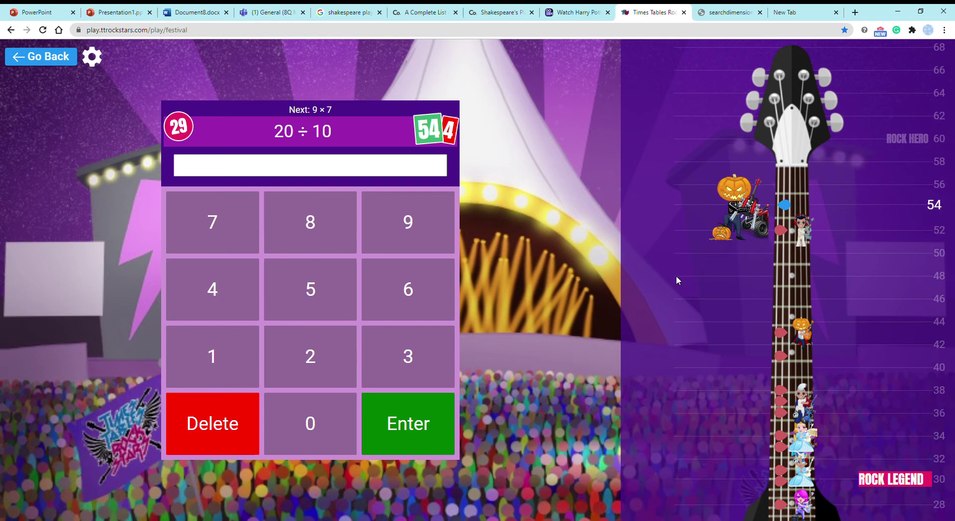
text(12 )
text(63)
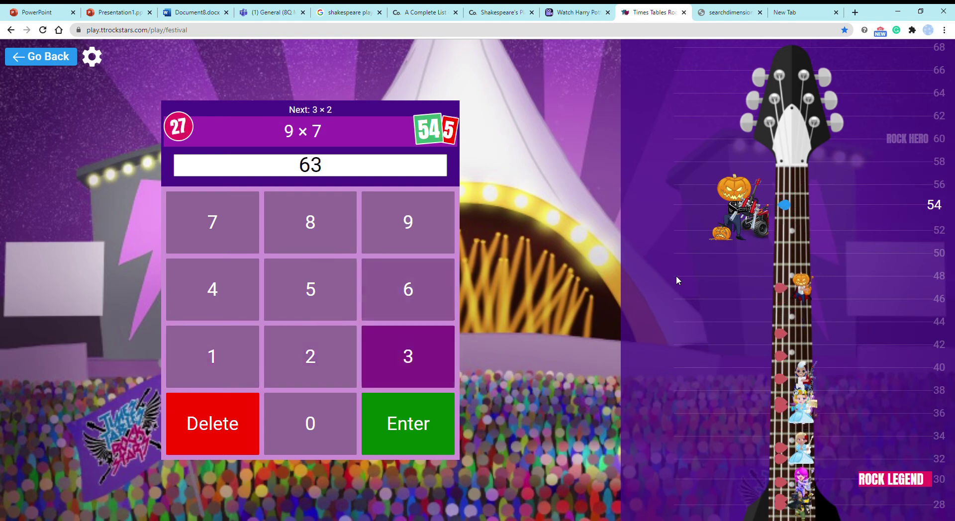
text( 6 35 12 36 24)
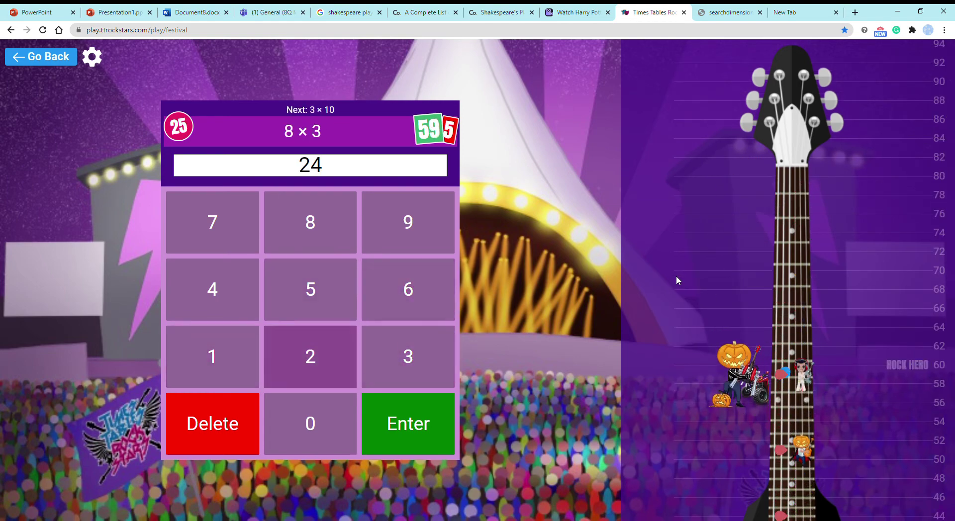
text( 30 36 8 )
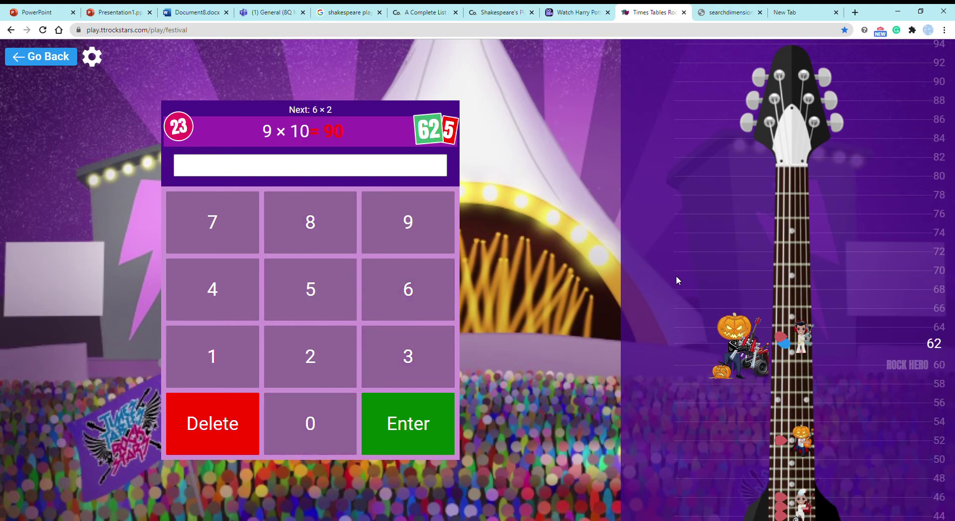
text(12 81 56 )
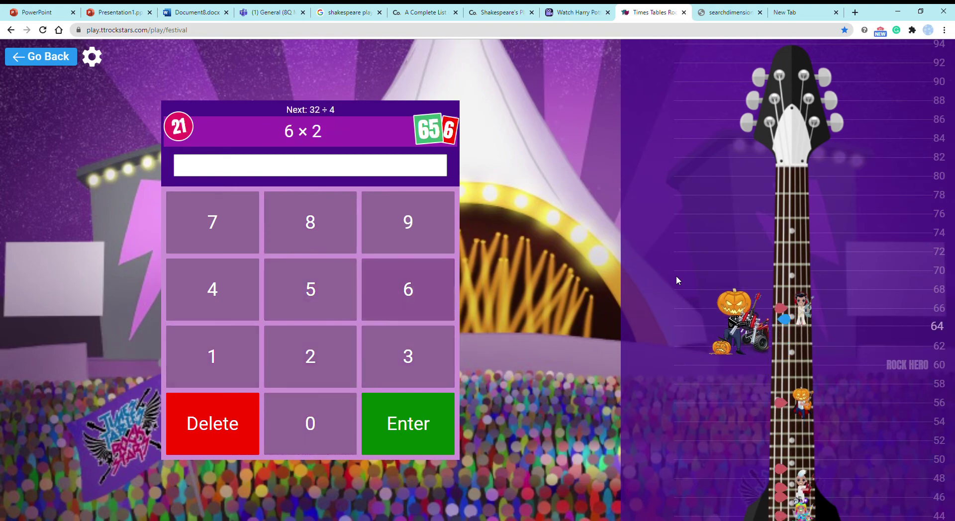
text(12 8)
key(Return)
text(3 13 )
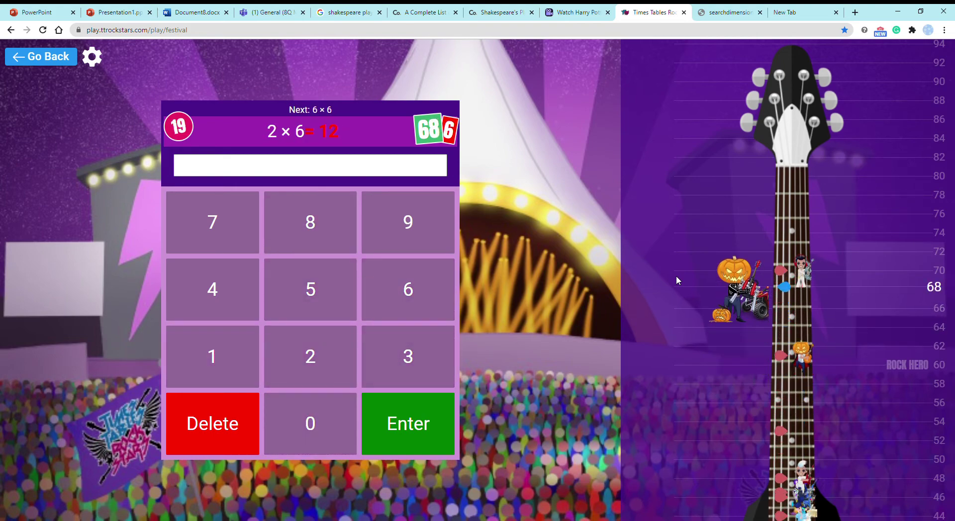
text(36 144 )
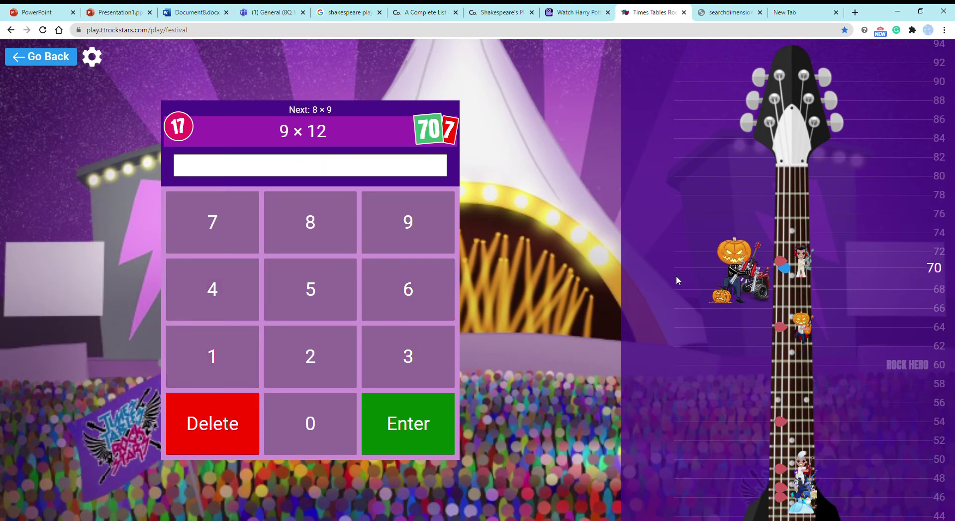
text(108 72 4 56 8)
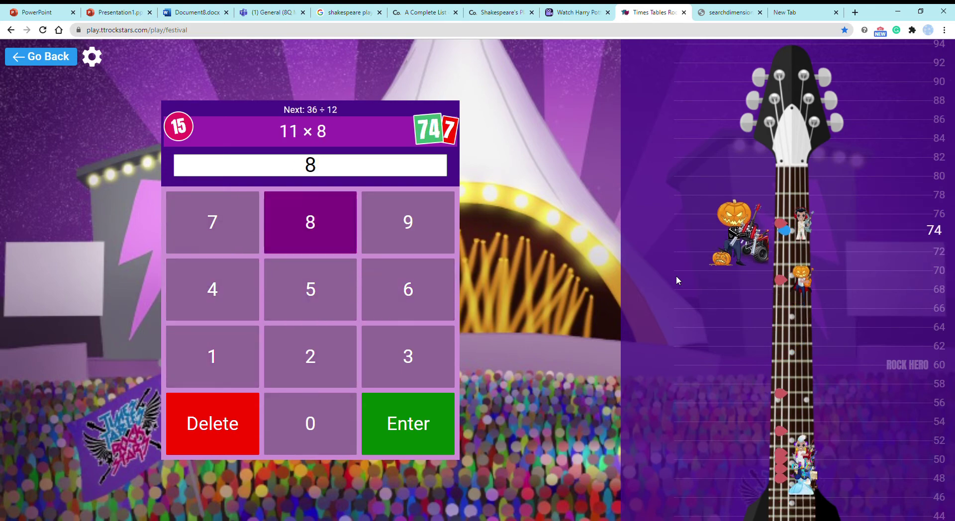
text(8 3 72 )
text(2)
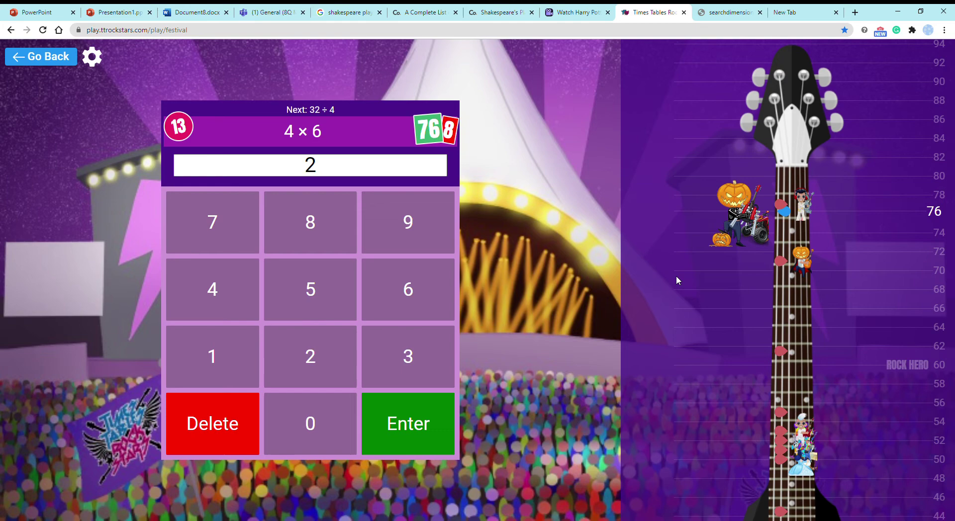
text(4 8 96 8 )
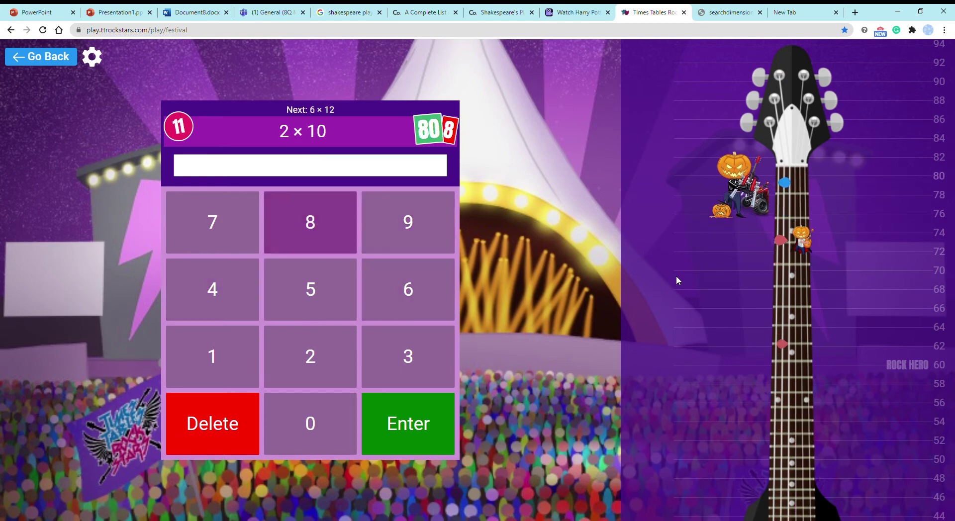
text(20 72 6 8 5 6)
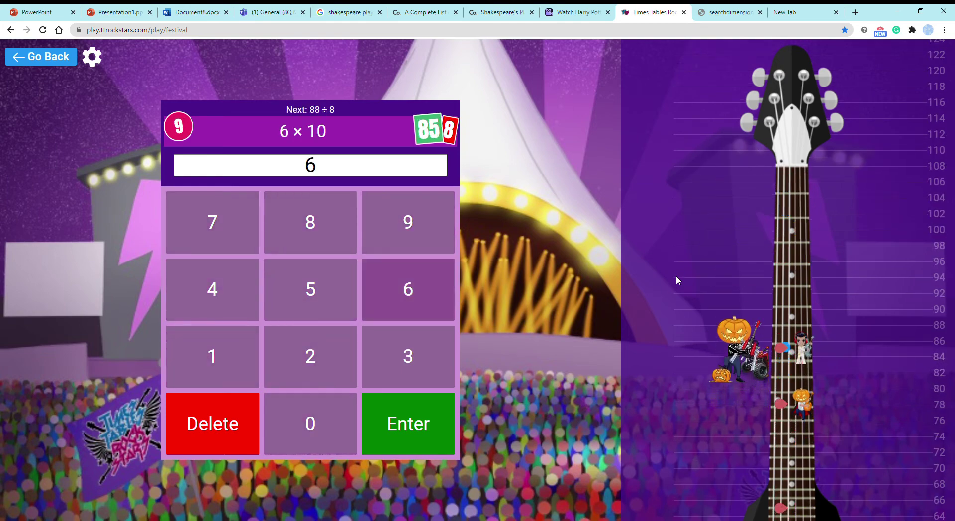
text(0 11)
key(Return)
text(6)
key(Return)
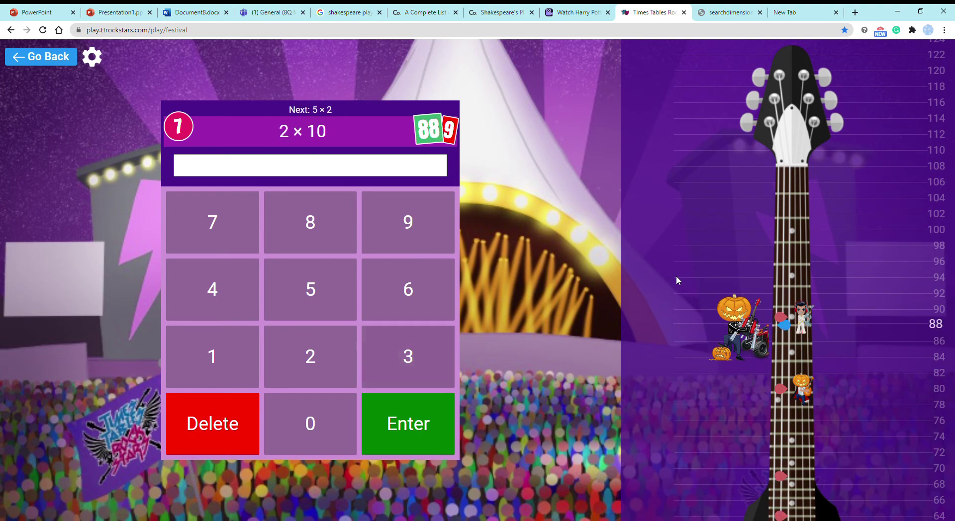
text(10 64 )
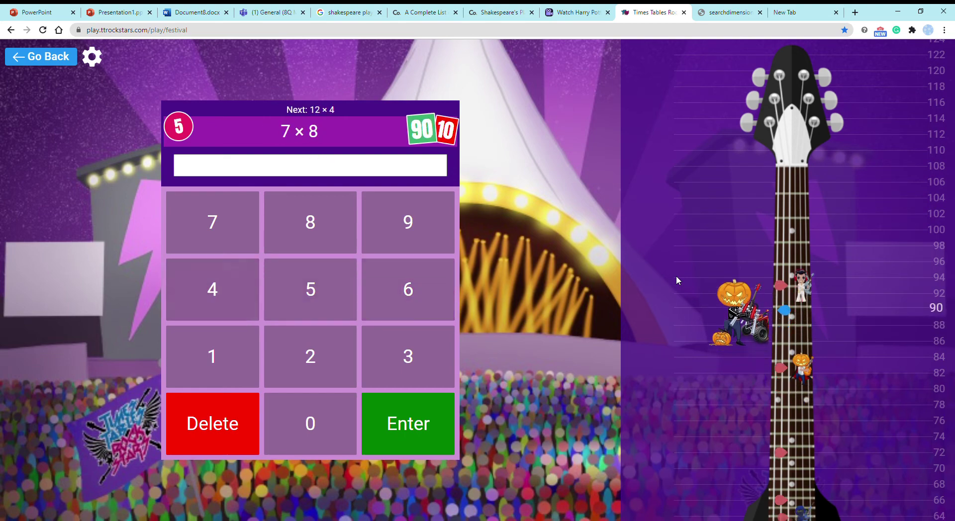
text(56 48 44 12 70 )
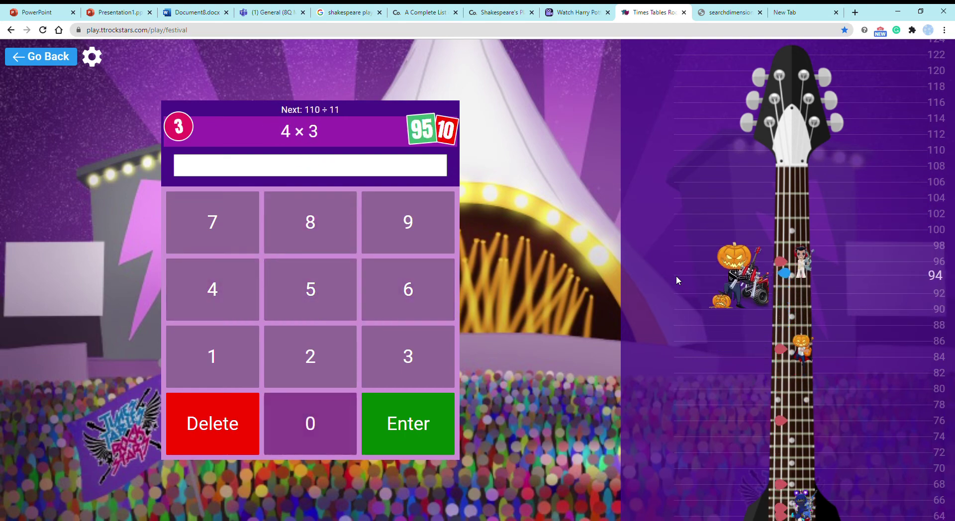
text(12 10 10)
key(Return)
text(1)
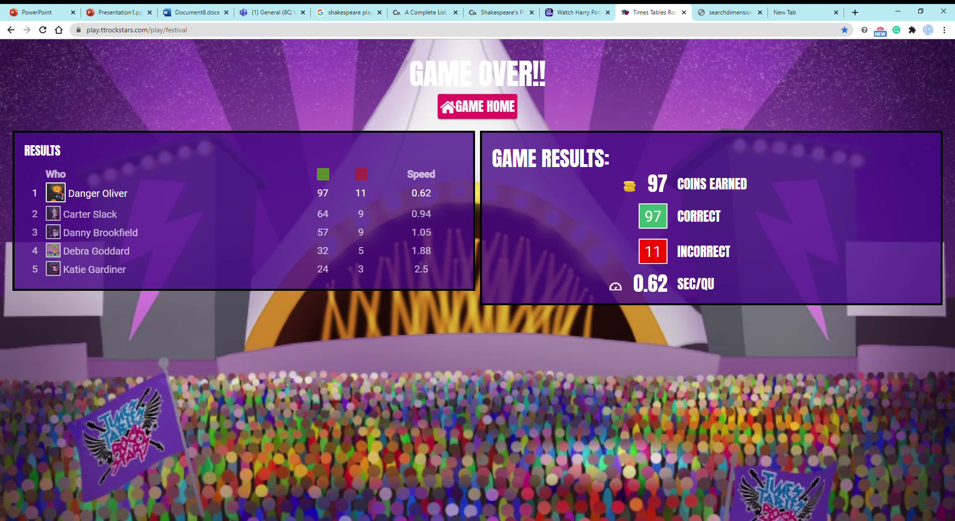
Leave the results via Game Home and begin a 60-second Festival round starting at 3 × 2.
click(477, 106)
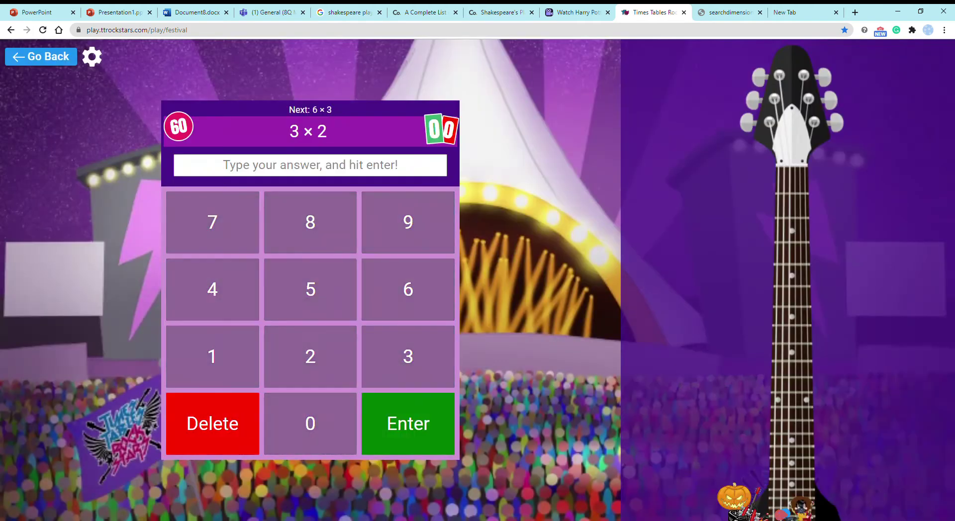
text(6)
Answer the round's opening questions, including 60 for 6×10, 11 for 88÷8 and 64 for 8×8.
key(Return)
text(18 5)
key(Return)
text(60)
key(Return)
text(11)
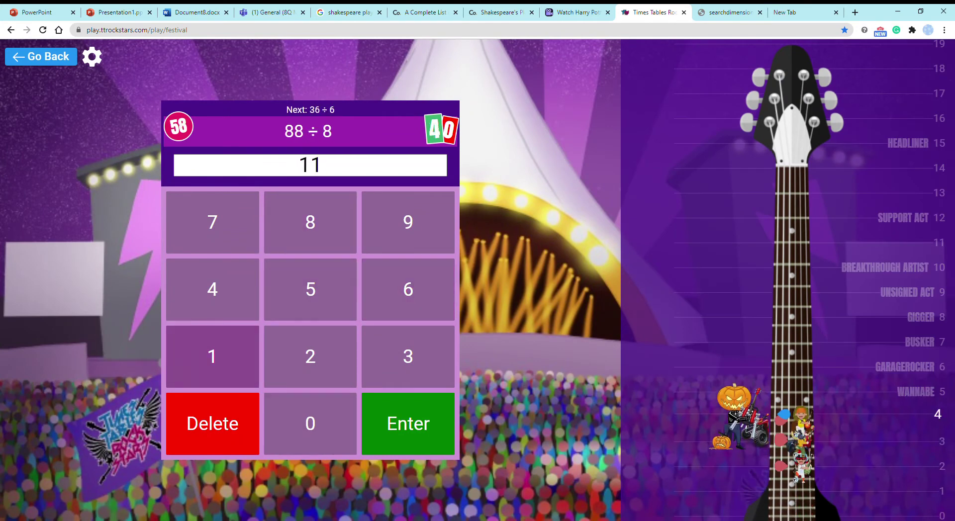
key(Return)
text(3 20 10)
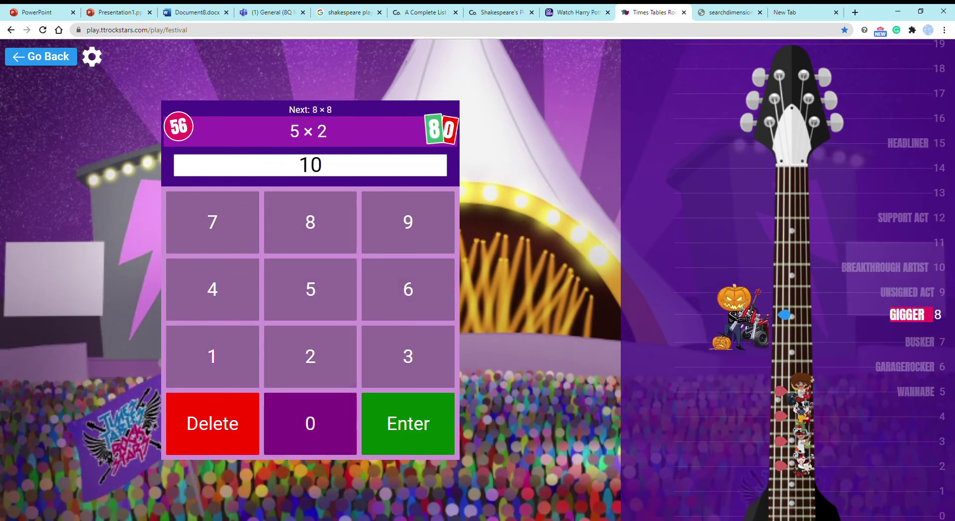
key(Return)
text(64)
key(Return)
text(48)
key(Return)
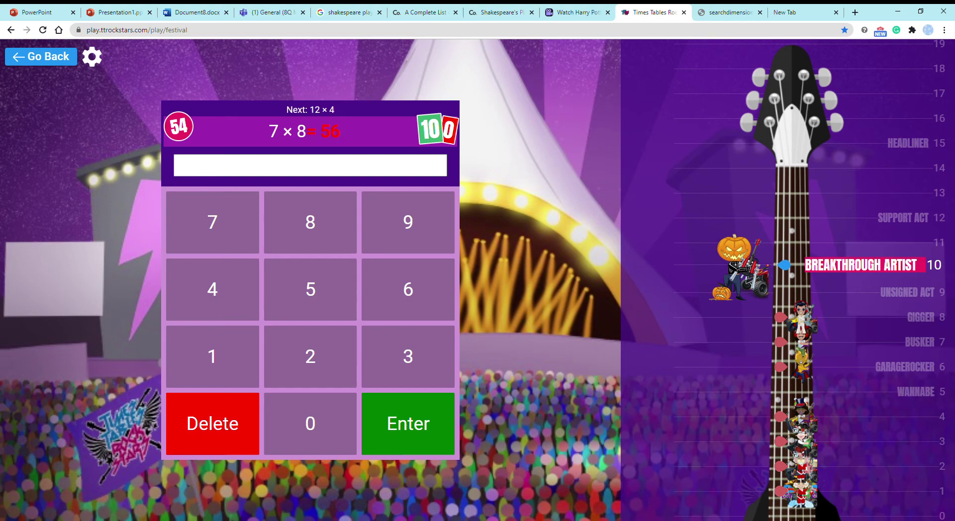
text(48 44 20 70)
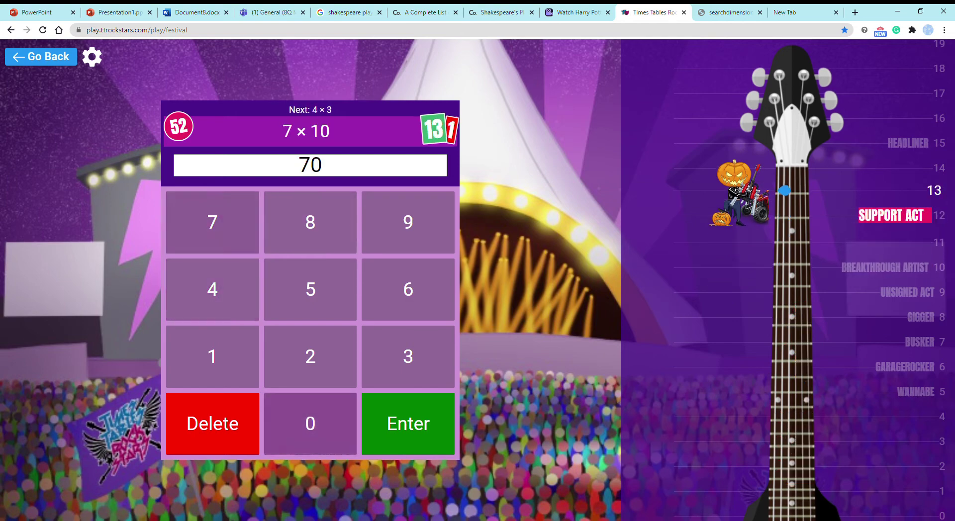
text( 12 10 108 1)
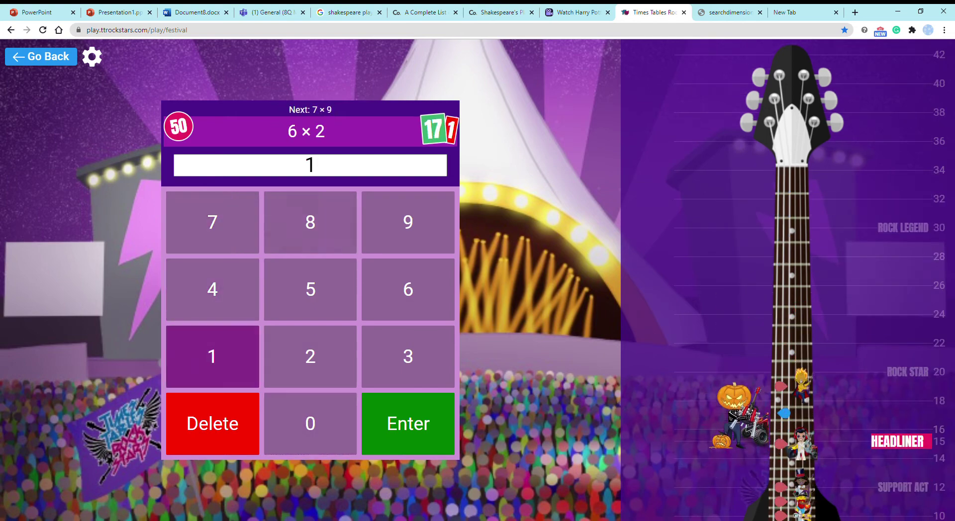
text(2 63 22 14 )
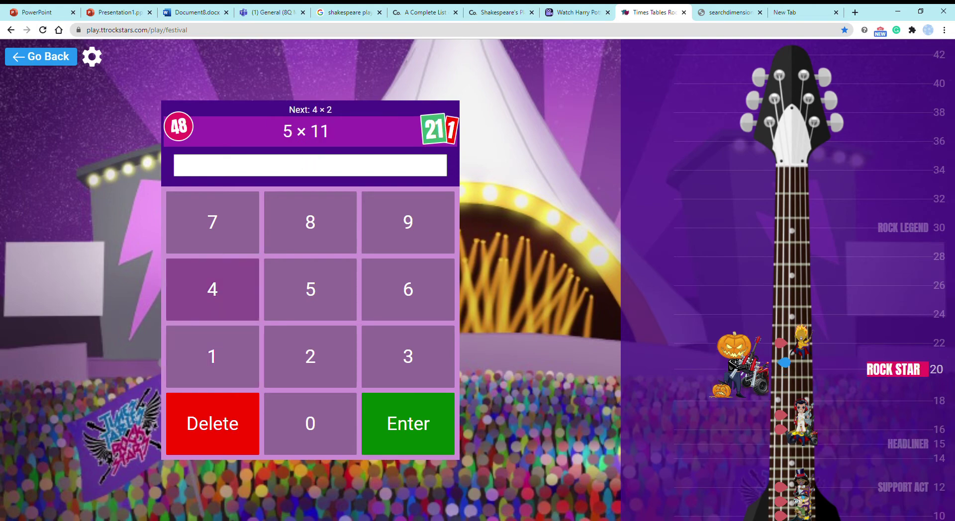
text(55 66 )
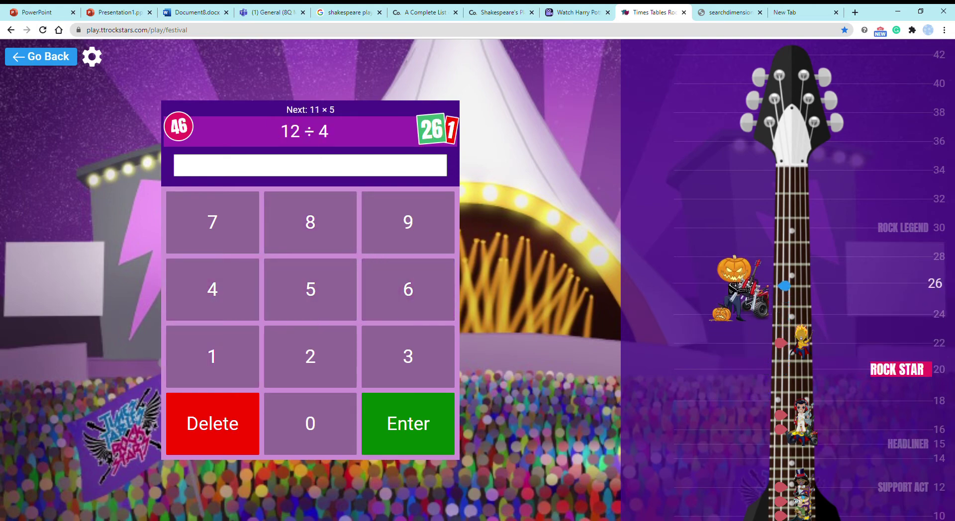
text(2 55 )
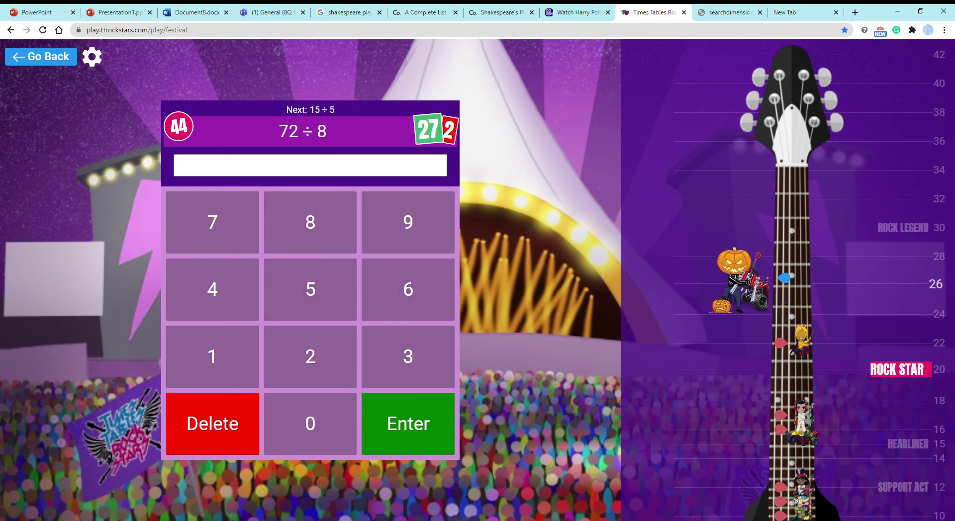
text(9 3 6 36 10 )
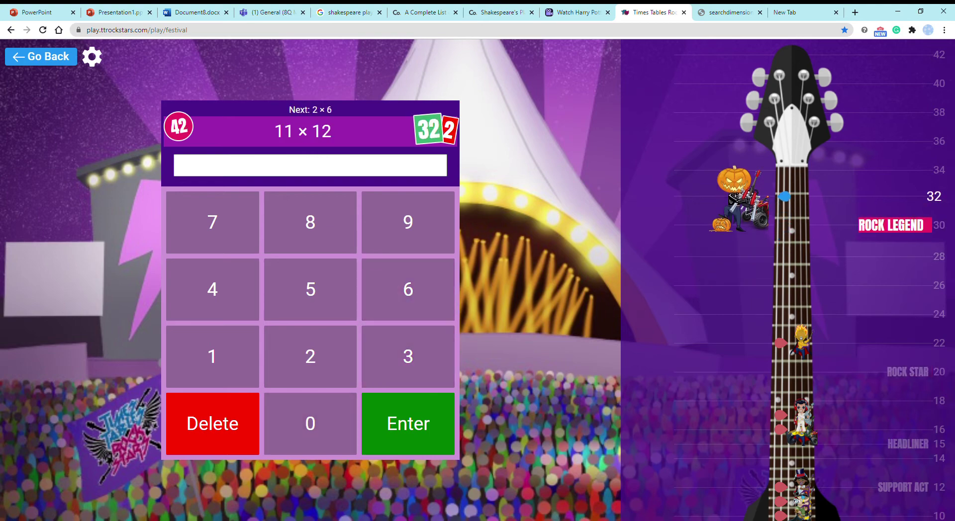
text(32 12 10)
Answer the remaining questions, such as 108 for 12×9, 4×5 and 5×5, until Game Over at 100 correct.
key(BackSpace)
key(BackSpace)
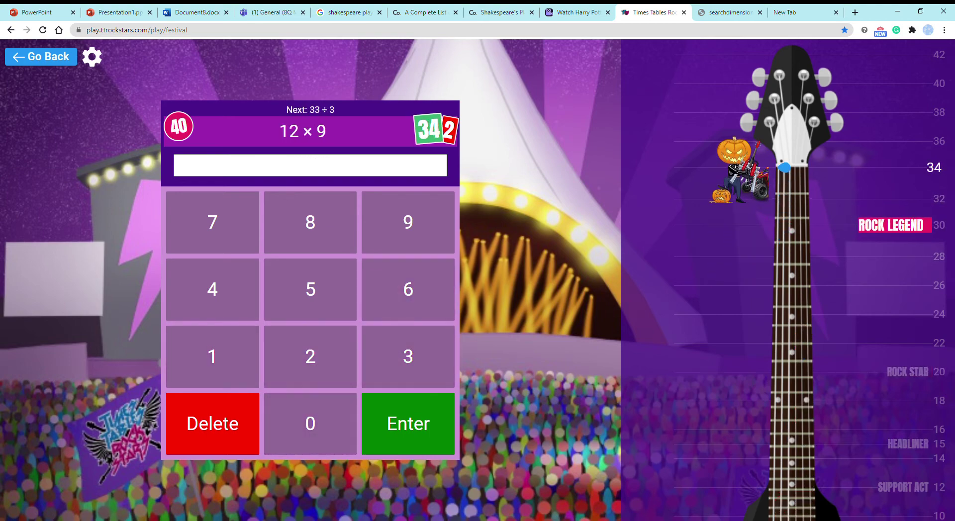
text(108)
key(Return)
text(11)
key(Return)
text(108 )
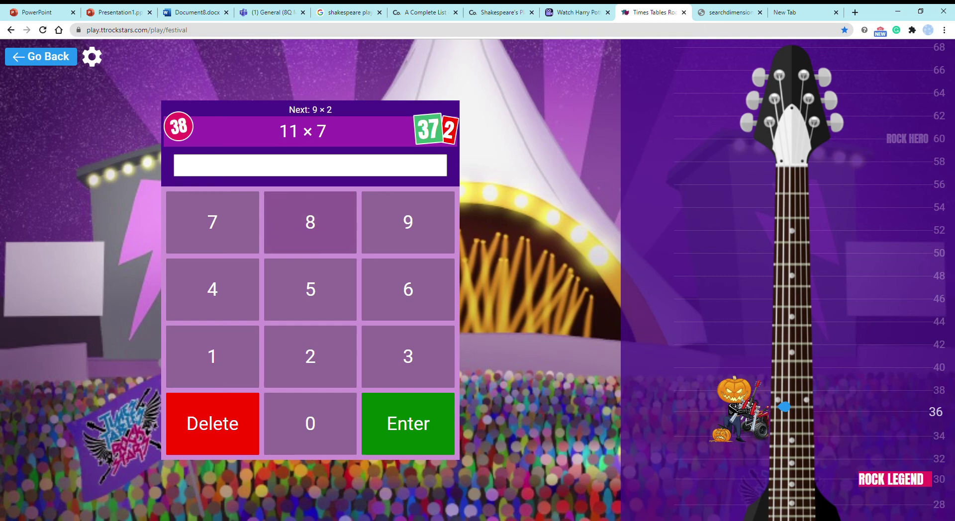
text(77 18 63 )
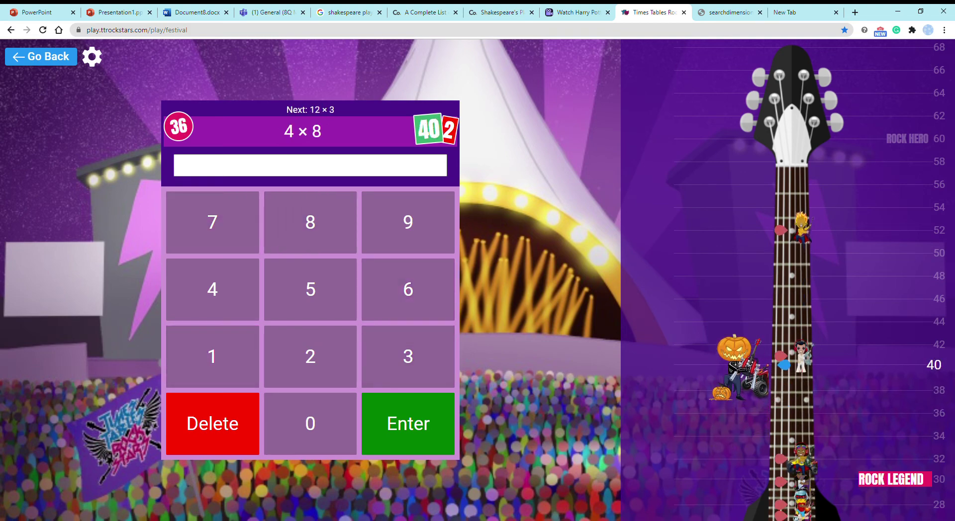
text(32 36 90)
key(Return)
text(4)
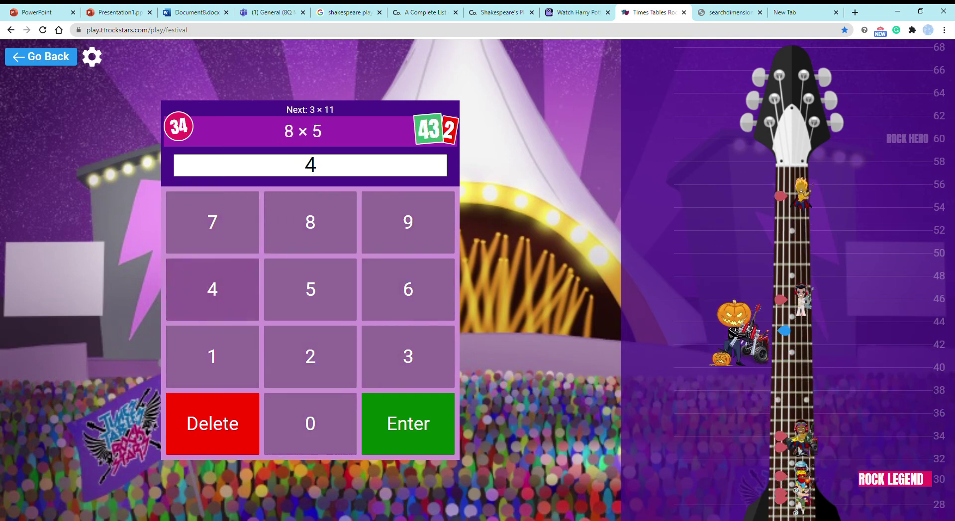
key(Return)
text(33 88 9)
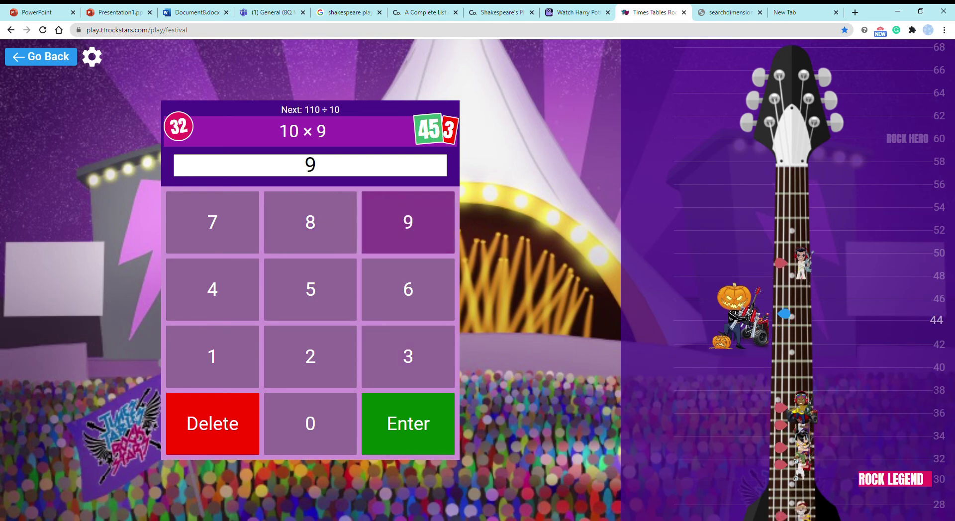
text(0 10 )
text(12)
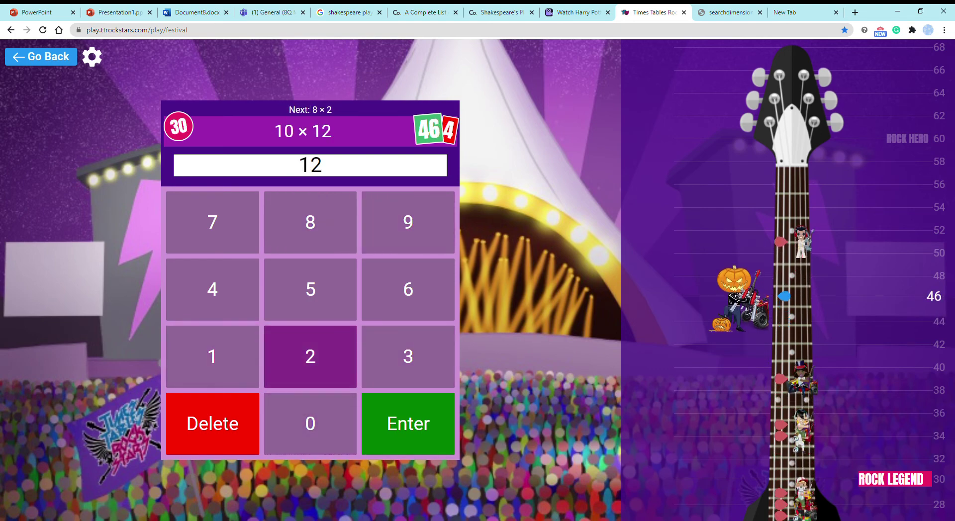
text(06 8 3 )
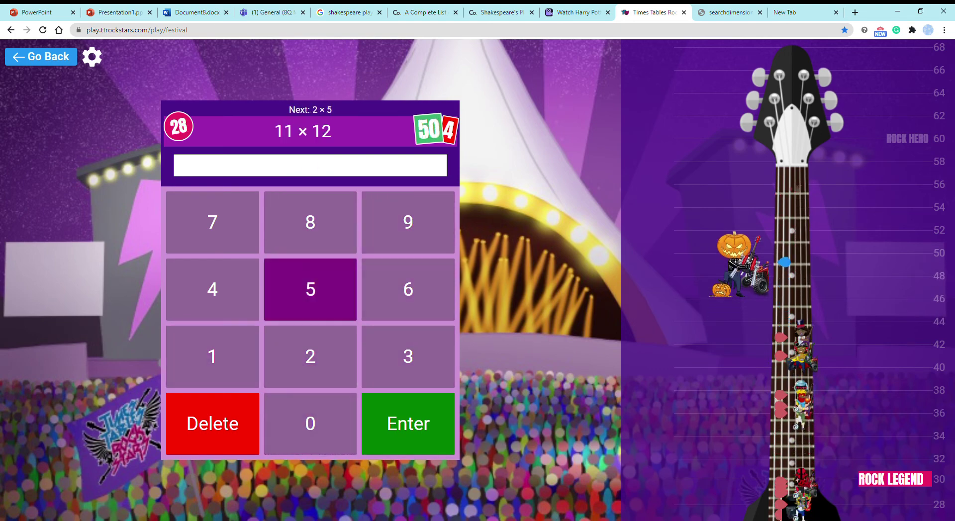
text(13)
key(Return)
text(10 6)
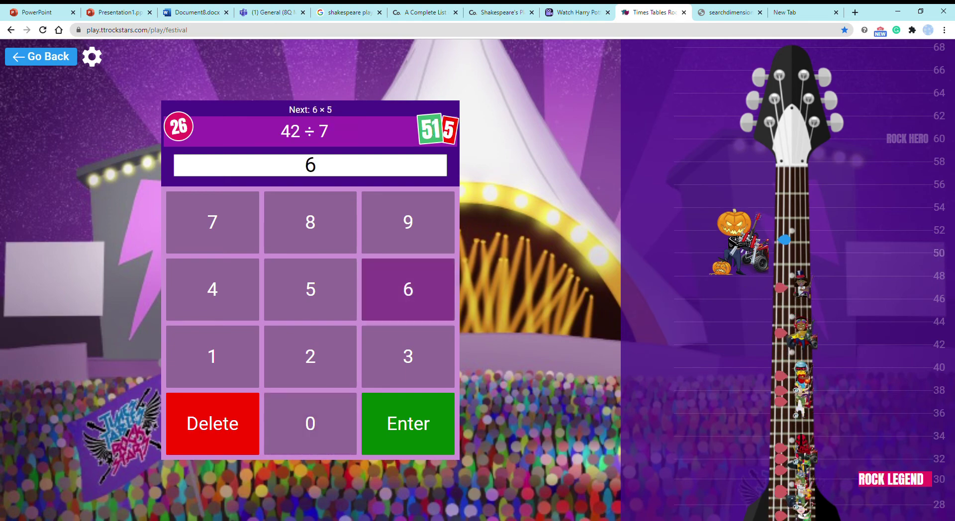
key(Return)
text(30 45 66)
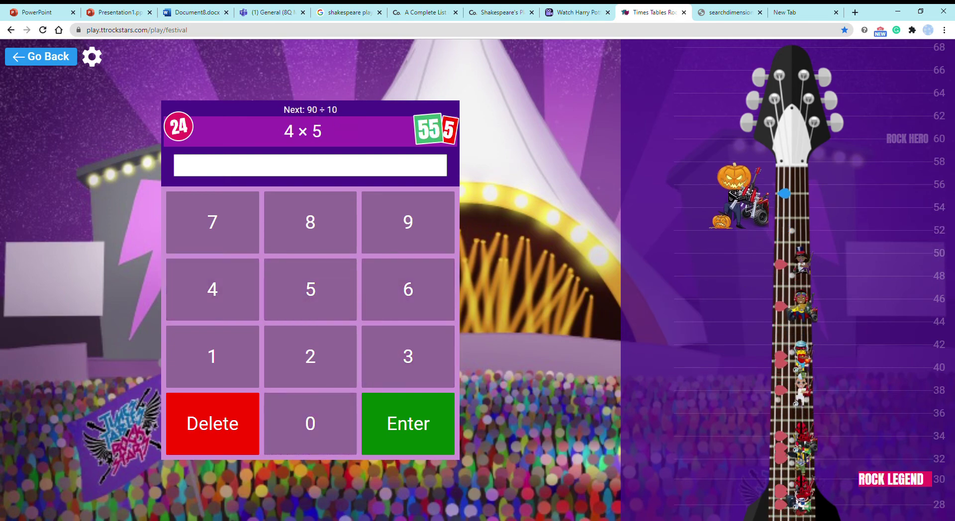
text(20960)
key(Return)
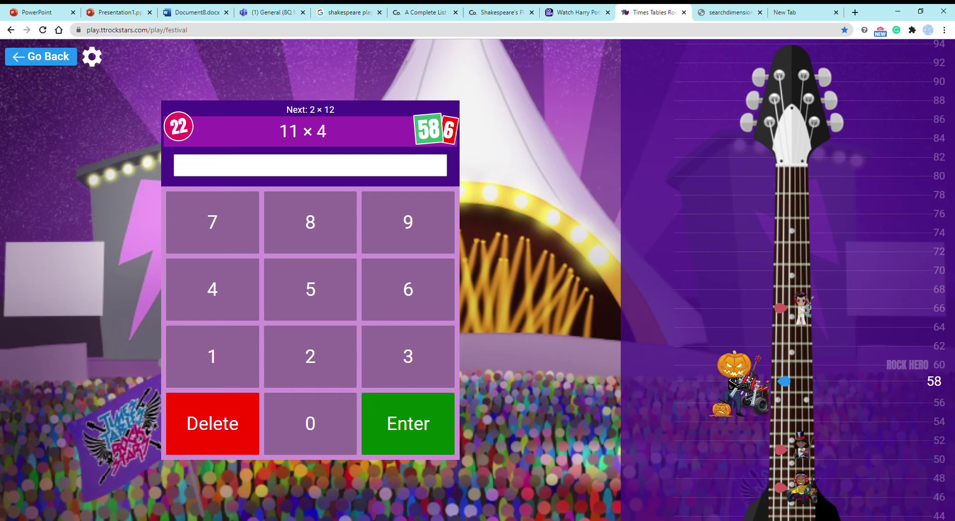
text(24 9 90 )
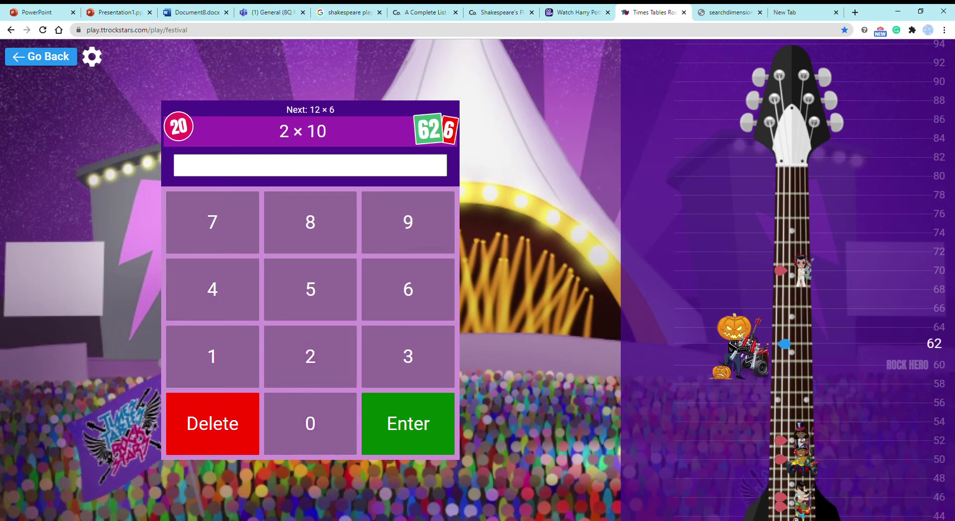
text(20 72 18 2 20)
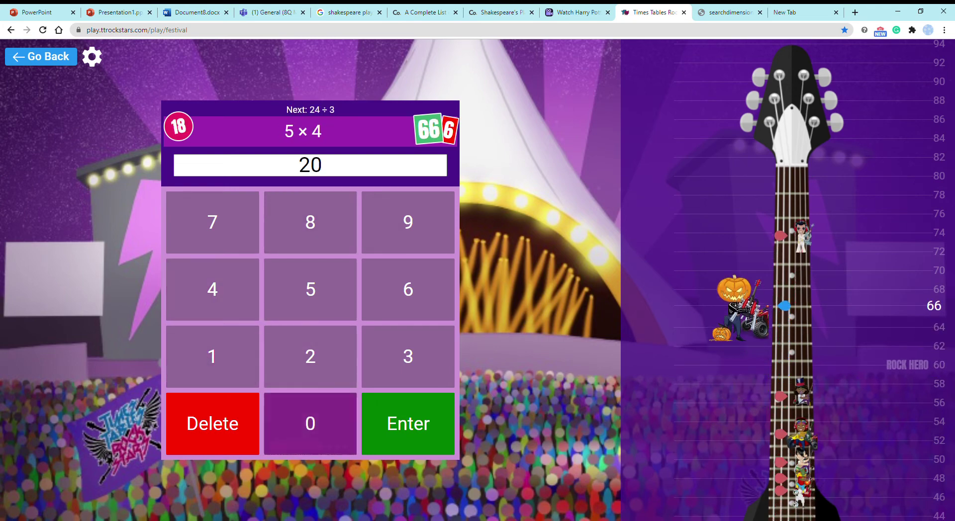
text( 8 14)
key(Return)
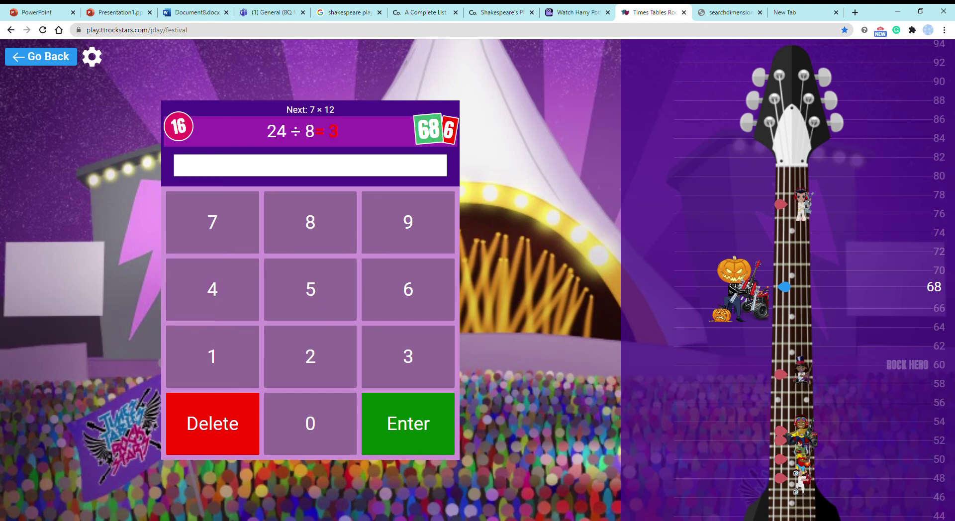
text(84 36 36 132)
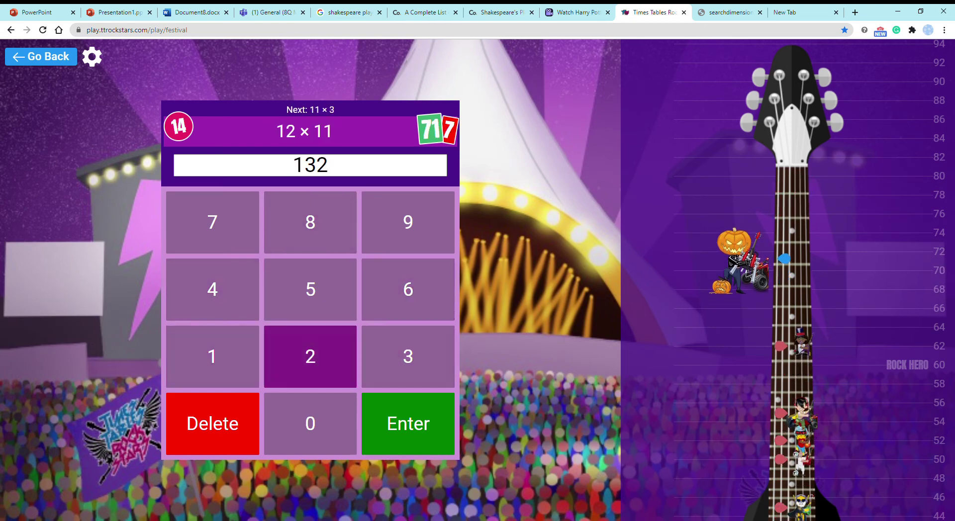
text( 33 132)
key(Return)
text(90 2)
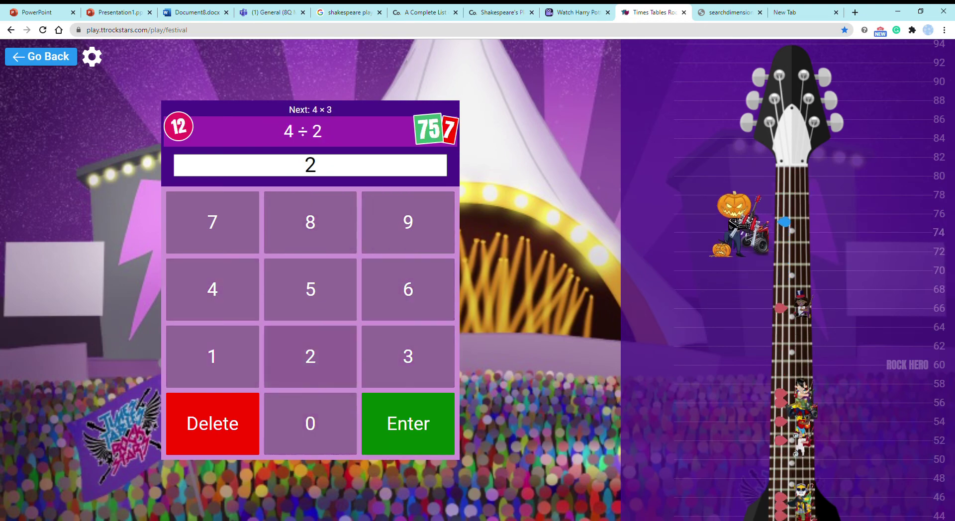
key(Return)
text(12 60 44 30 1)
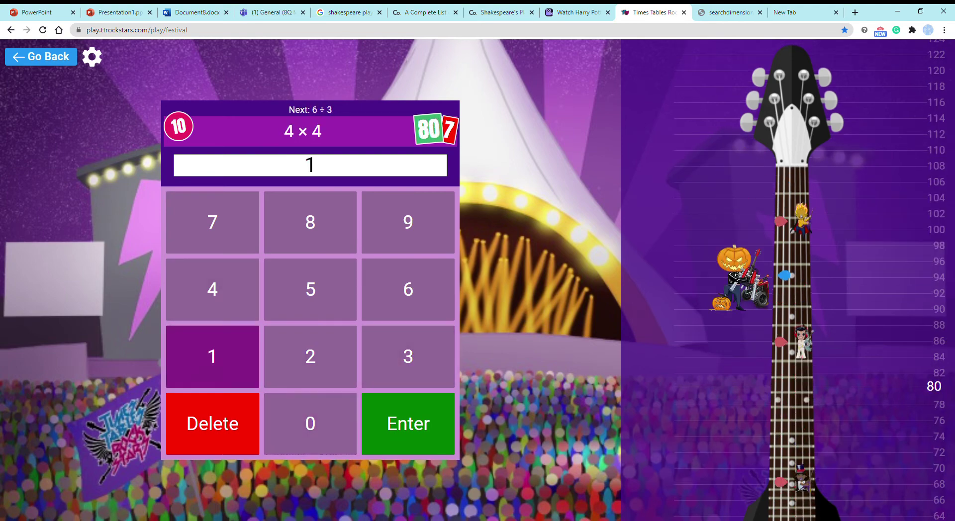
text(6 12 42 20 90 4)
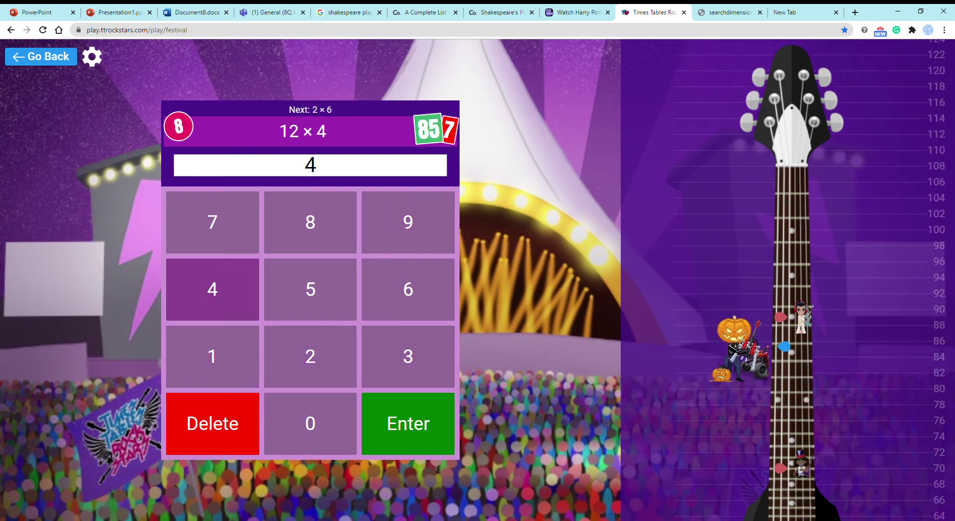
text(8 10 4 120 11 16 84 8)
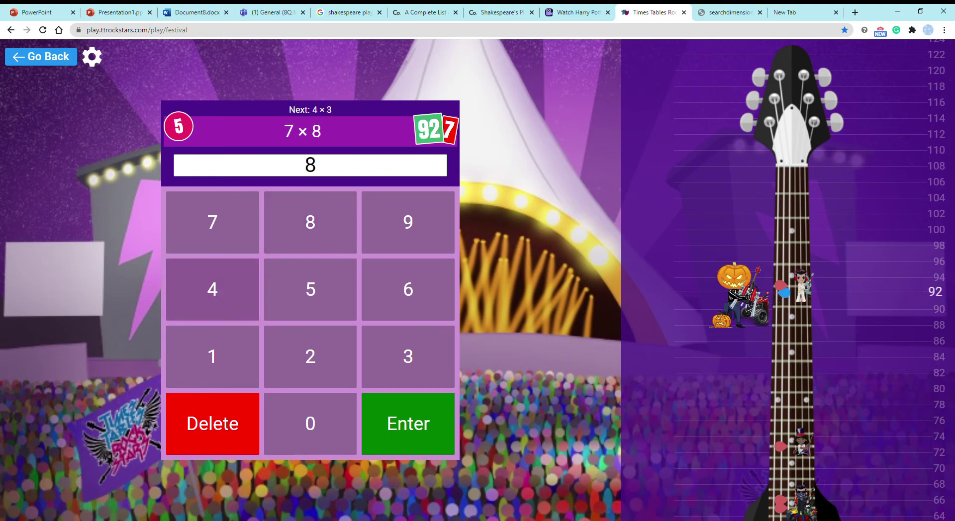
text(6 12 42 7 33)
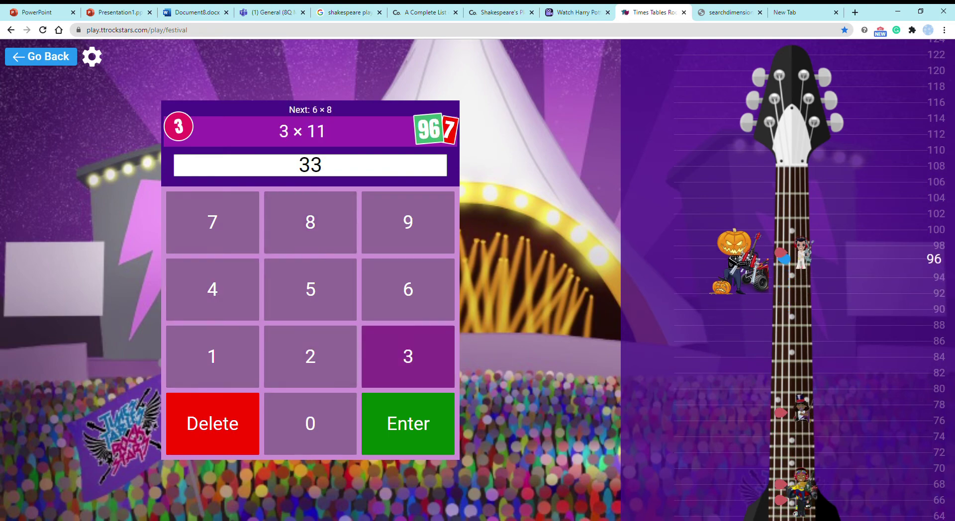
text( 48 24 25)
key(Return)
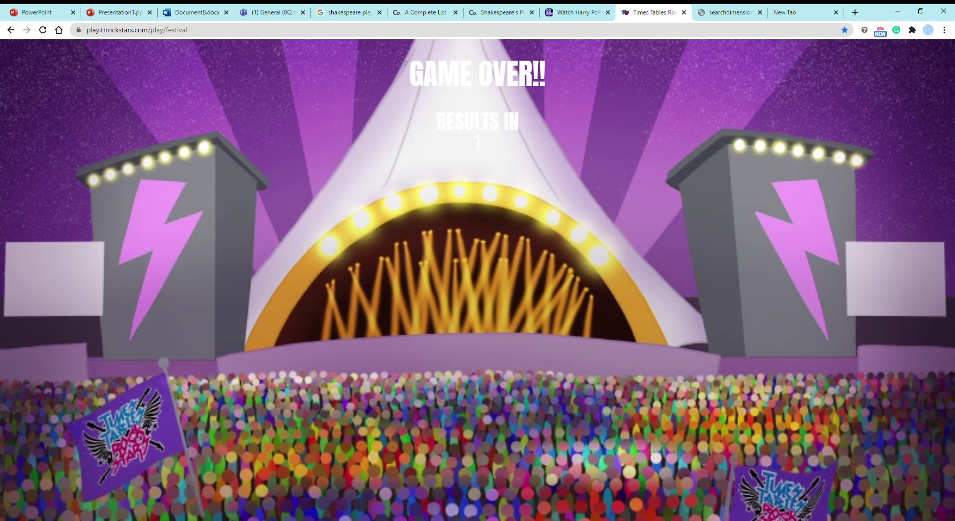
scroll(432, 453, down, 3)
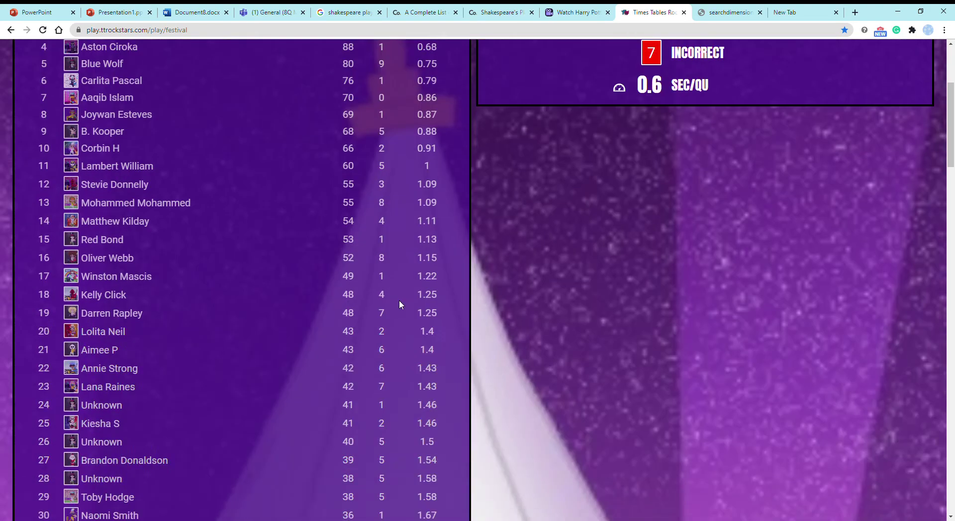
scroll(399, 300, down, 10)
scroll(522, 224, down, 8)
scroll(558, 203, down, 8)
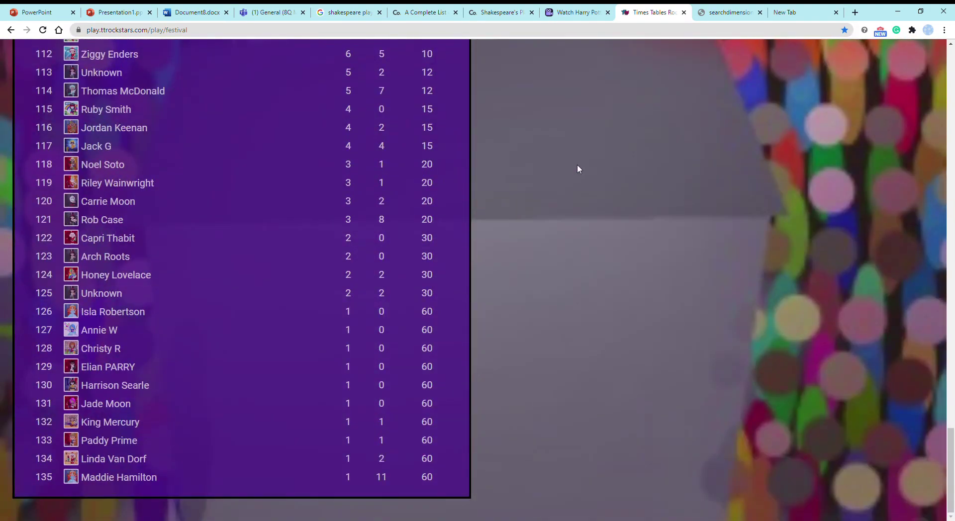
scroll(447, 433, up, 5)
scroll(453, 381, up, 8)
scroll(453, 381, up, 1)
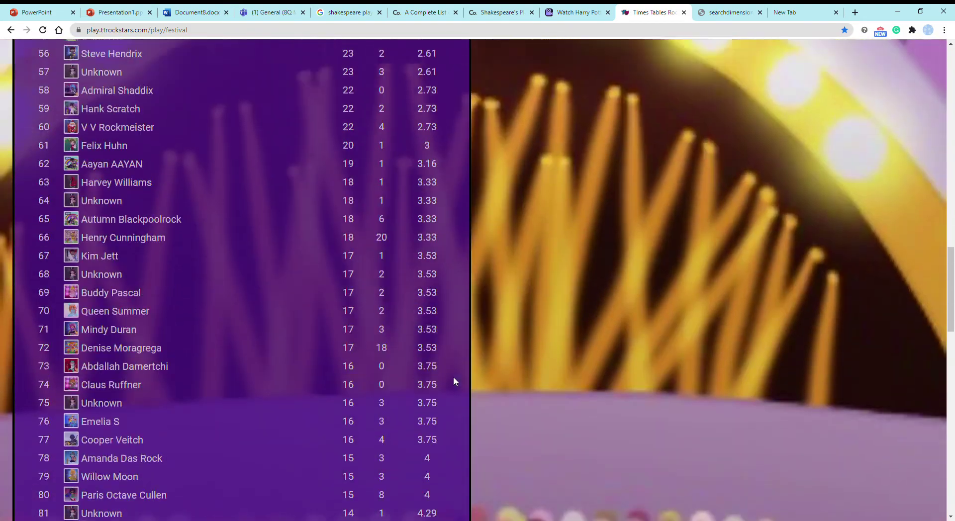
scroll(453, 381, up, 5)
scroll(452, 381, up, 4)
scroll(450, 380, up, 6)
scroll(449, 380, up, 1)
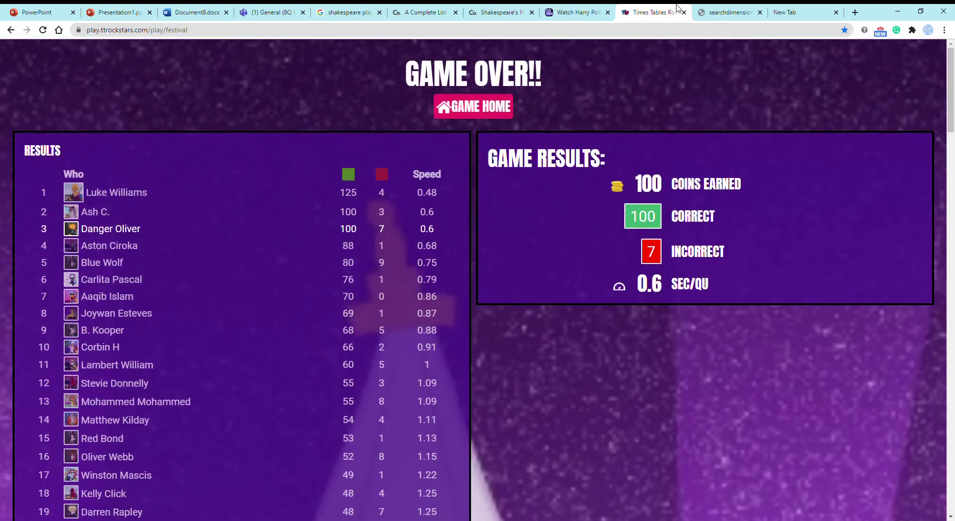
Glance at other browser tabs, then leave the third-place results for the Festival game home.
click(814, 8)
click(578, 12)
click(653, 9)
click(493, 105)
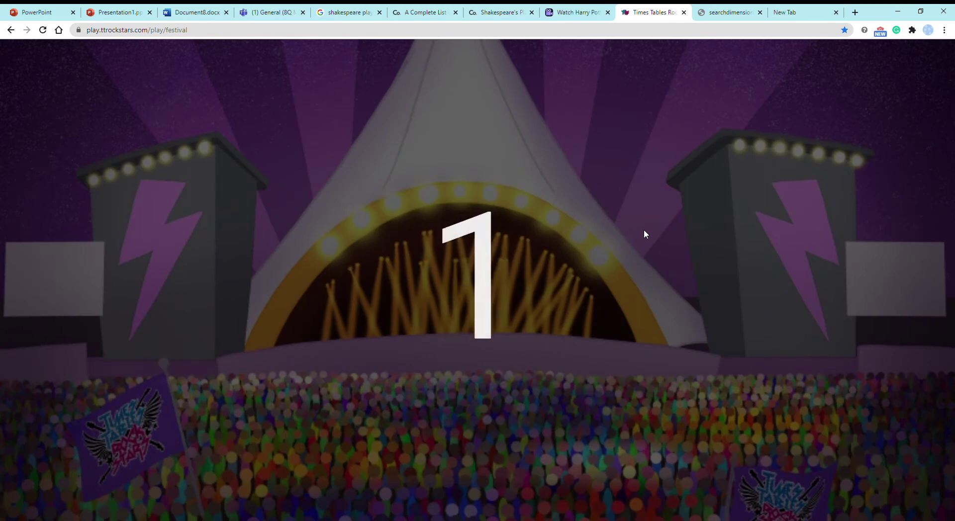
text(20)
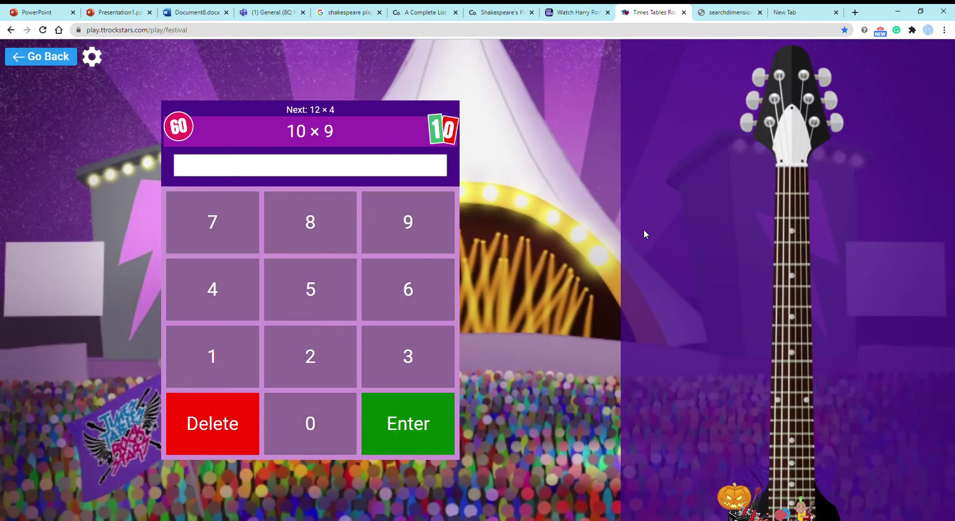
text(48481)
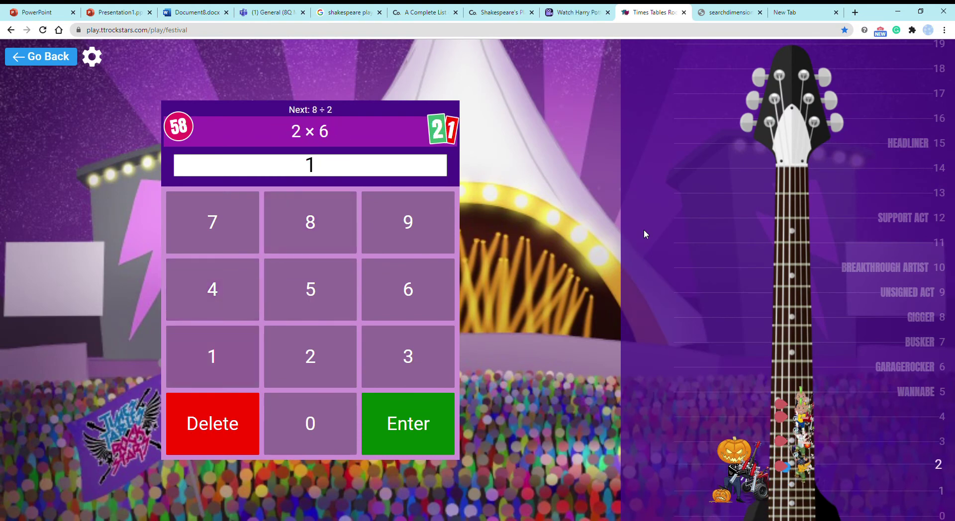
text(2412011)
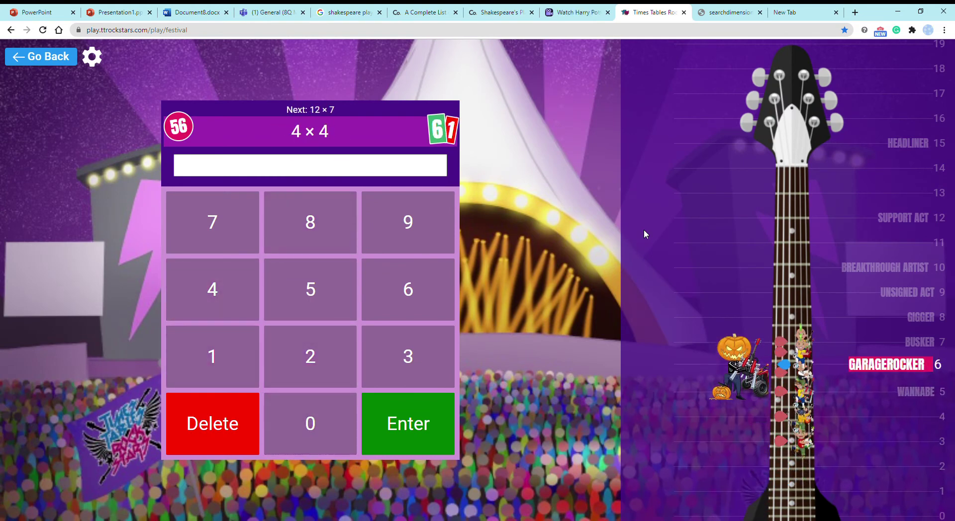
text(168456)
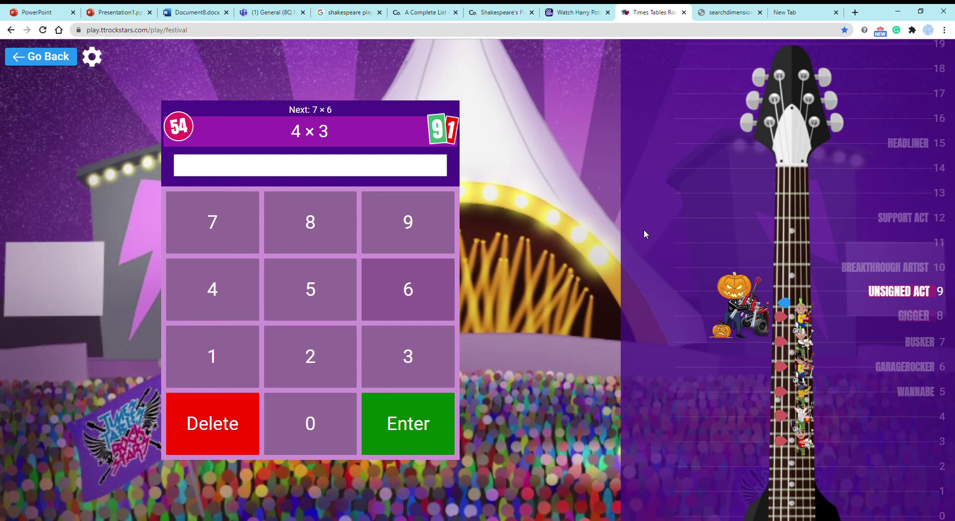
text(12)
text(3)
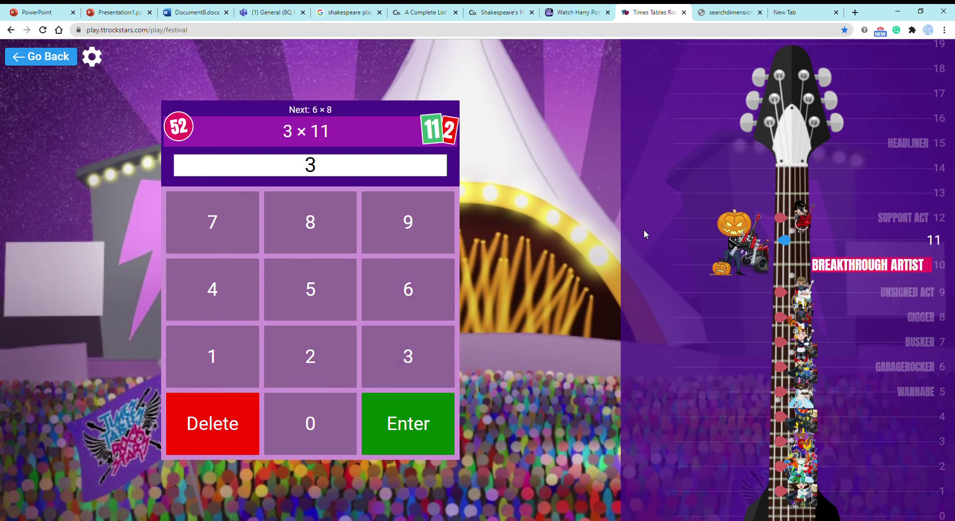
text(3482425206)
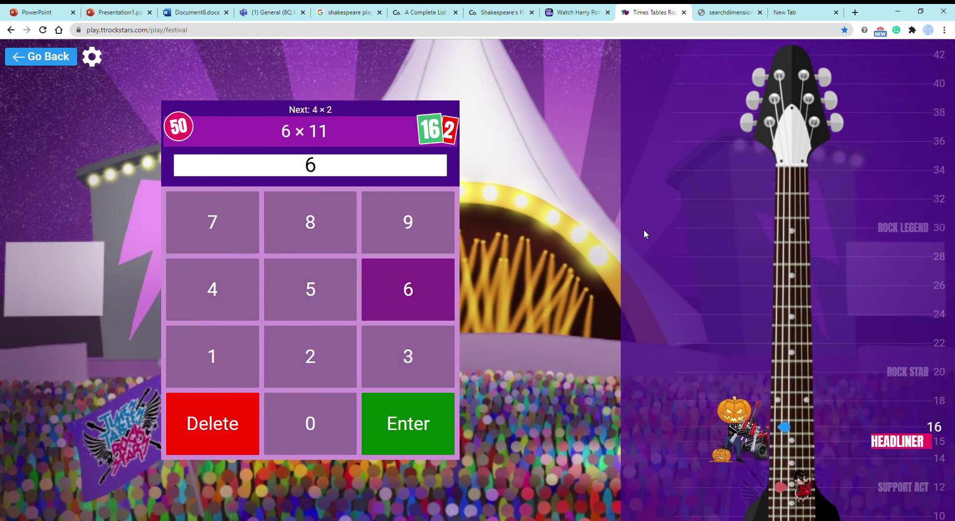
text(66489)
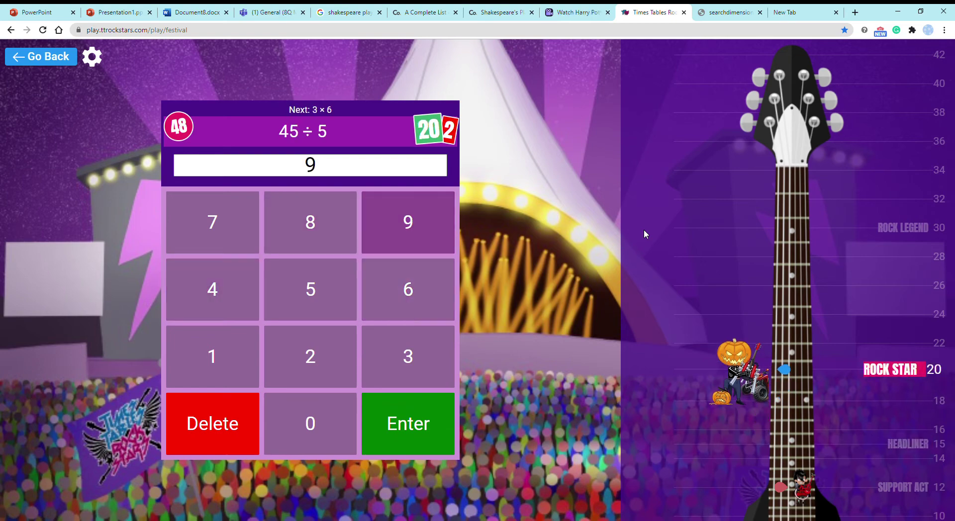
text(1892123)
Answer Woodstock questions like 7×5, 48÷6 and 4×12, reaching 80 correct with 14 seconds left.
key(BackSpace)
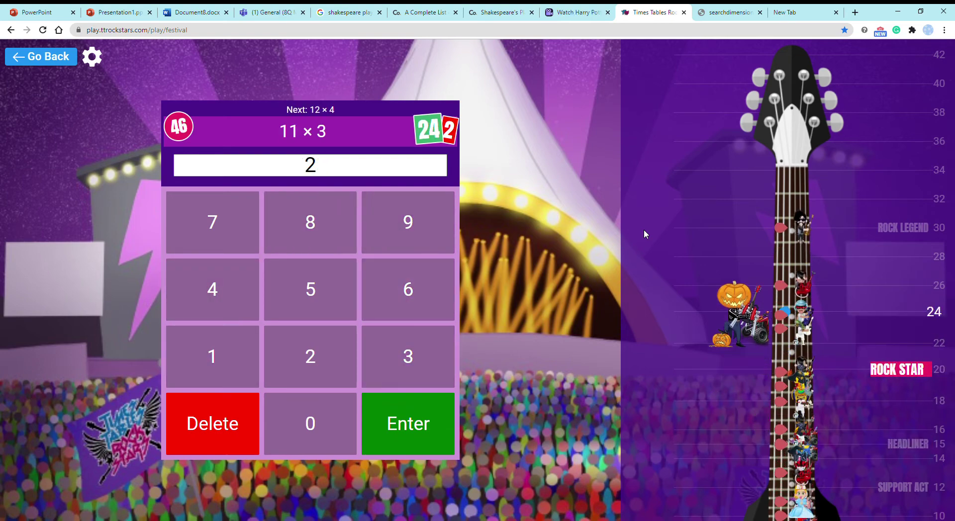
text(334872728)
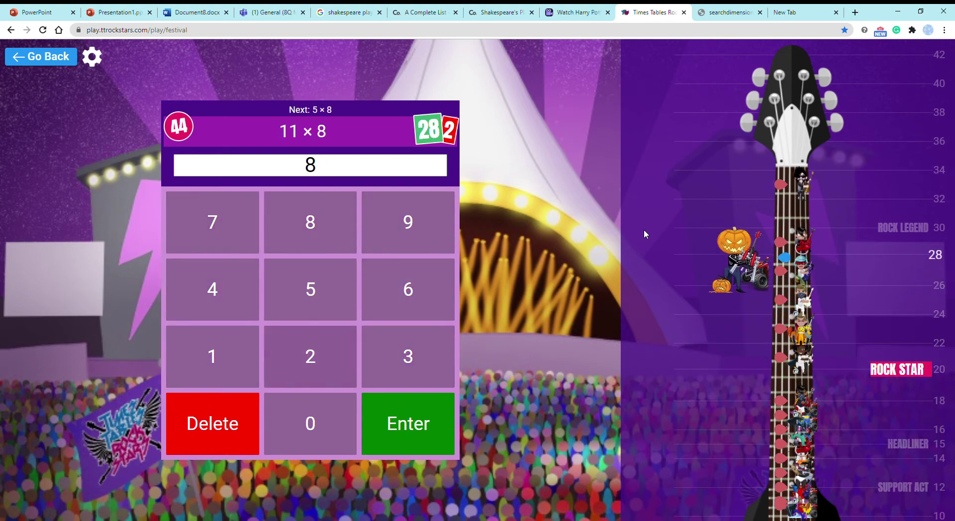
text(840258479)
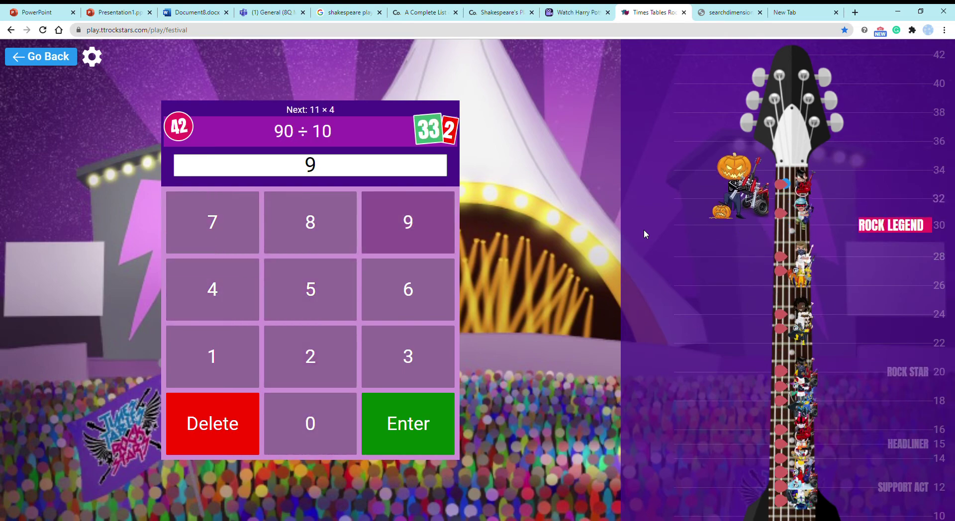
text(44551512)
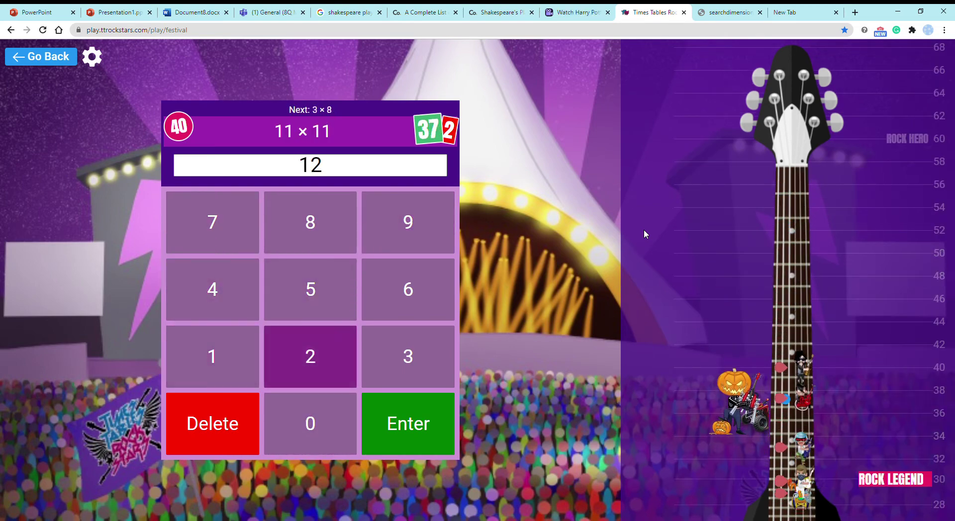
text(12463)
text(1)
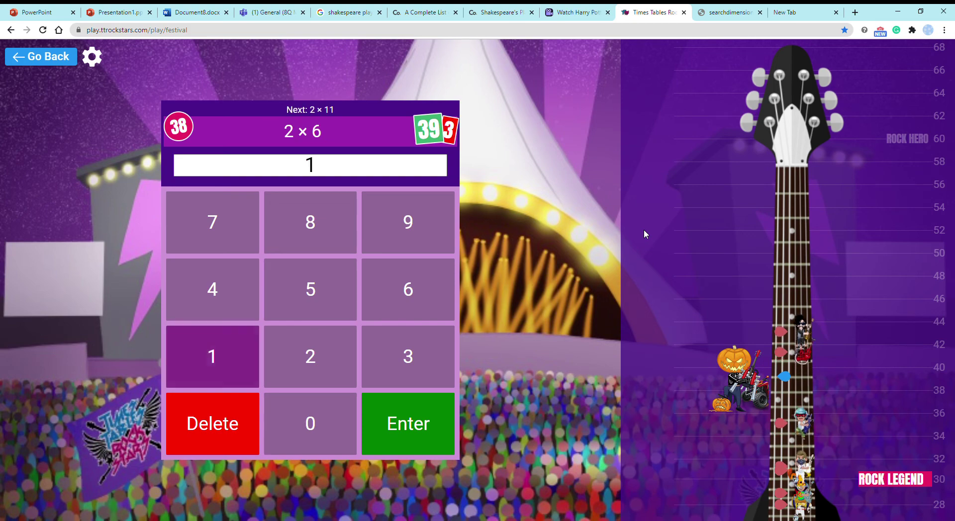
text(2221836354)
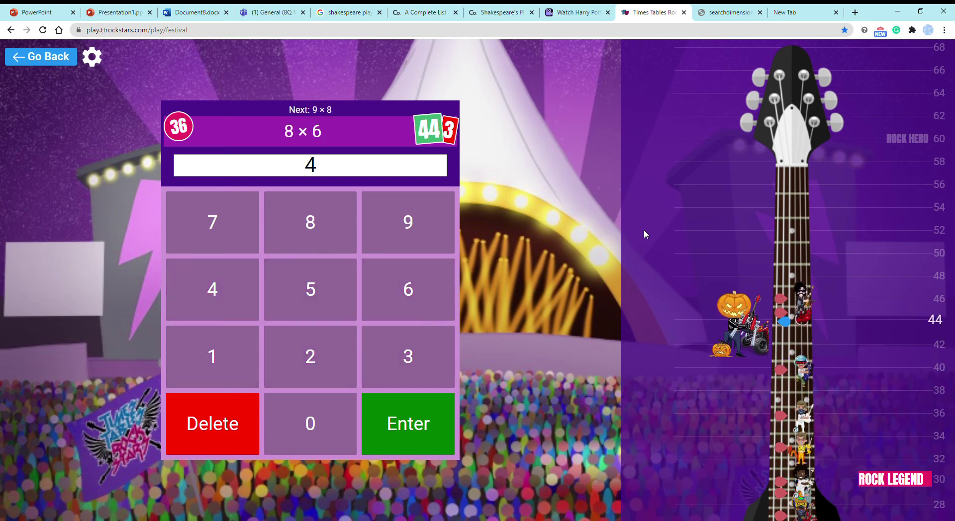
text(86)
key(BackSpace)
text(72)
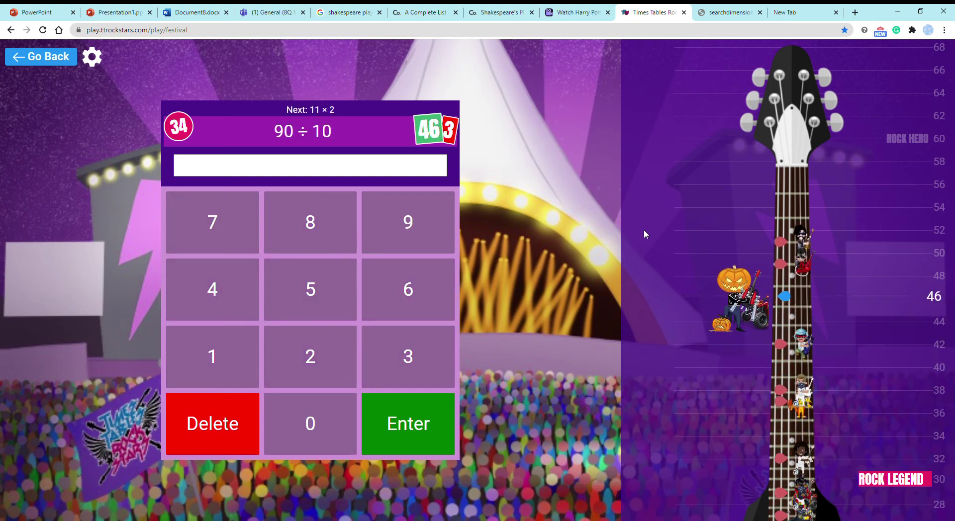
text(92216104)
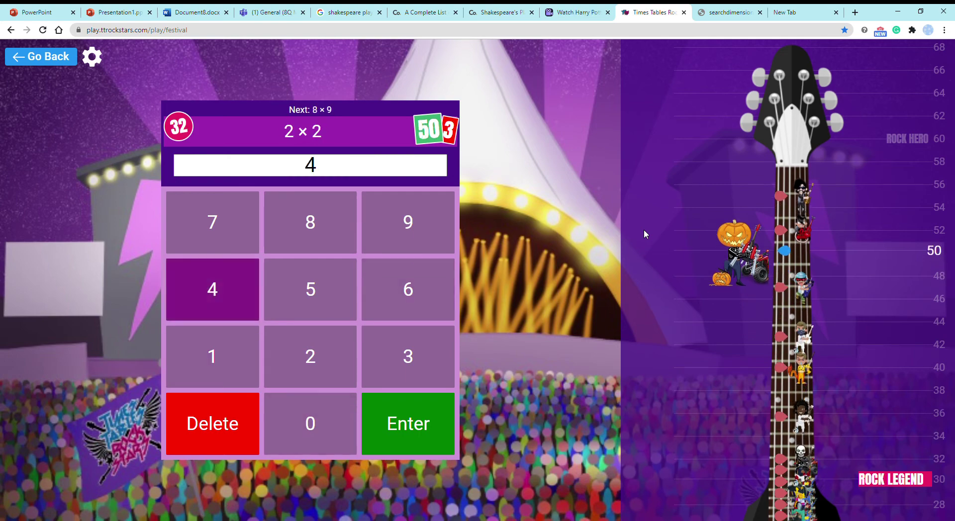
text(72660802)
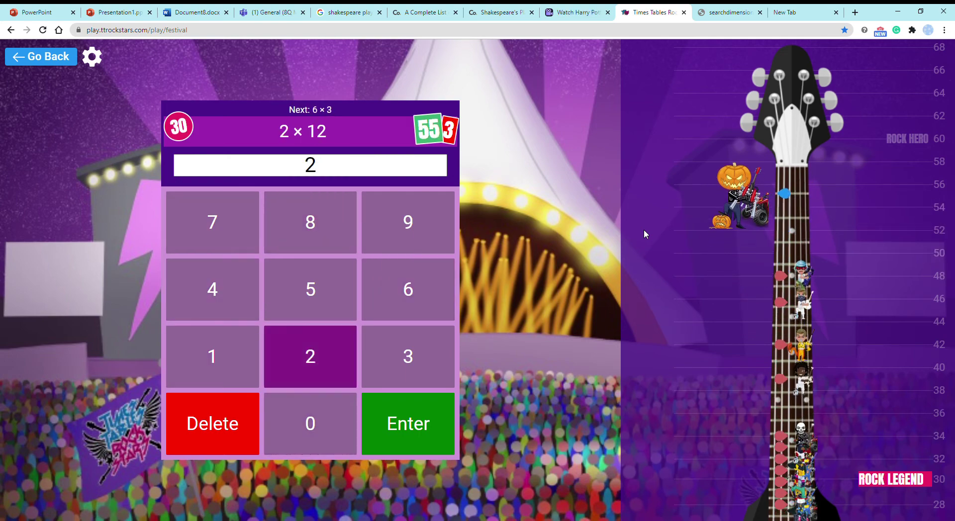
text(419562)
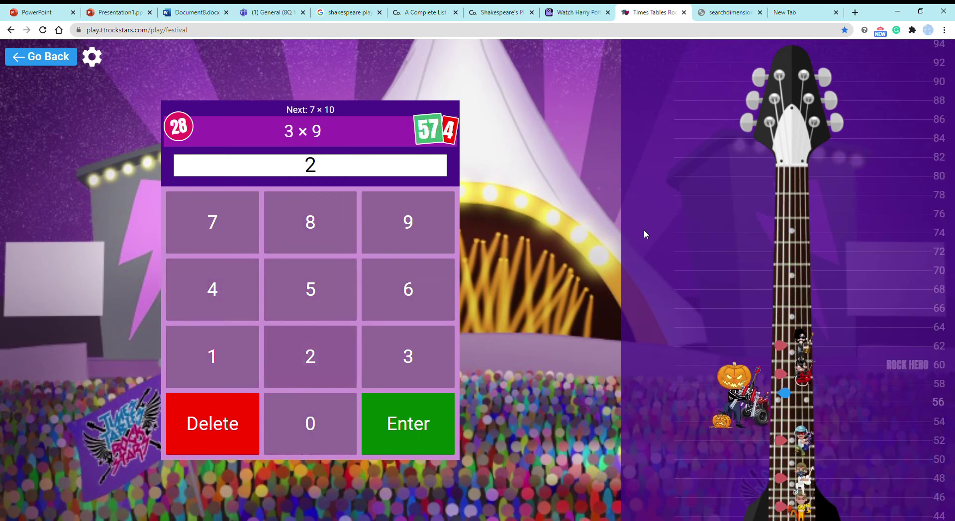
text(7708836 )
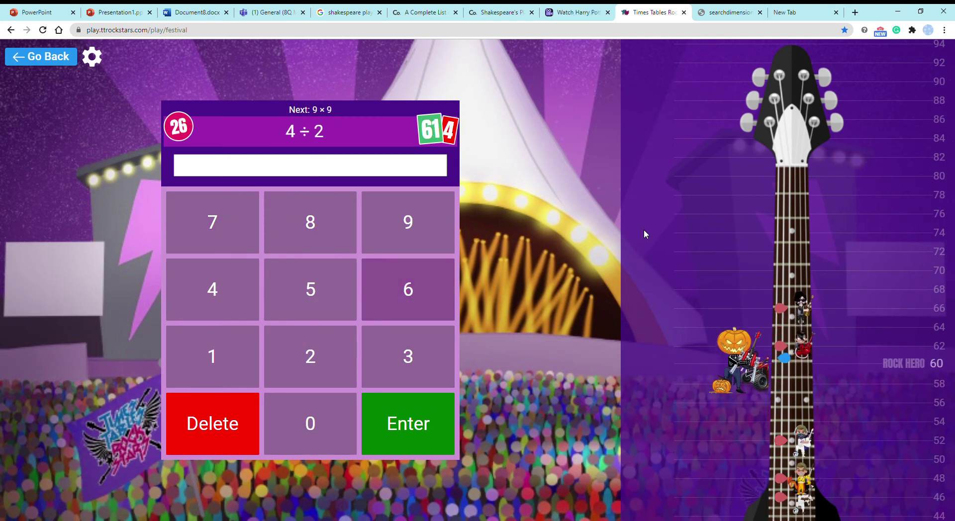
text(2 81 77 32 20 4)
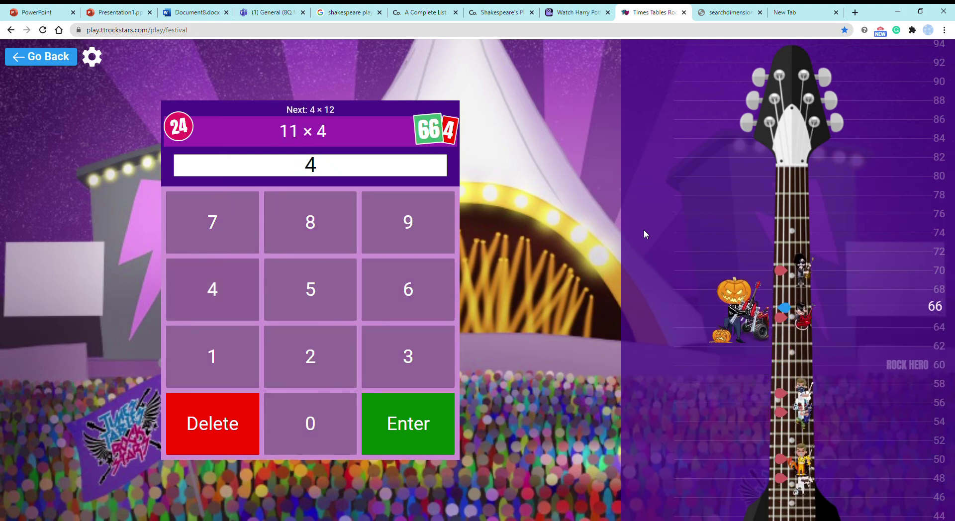
text(4 48)
key(Return)
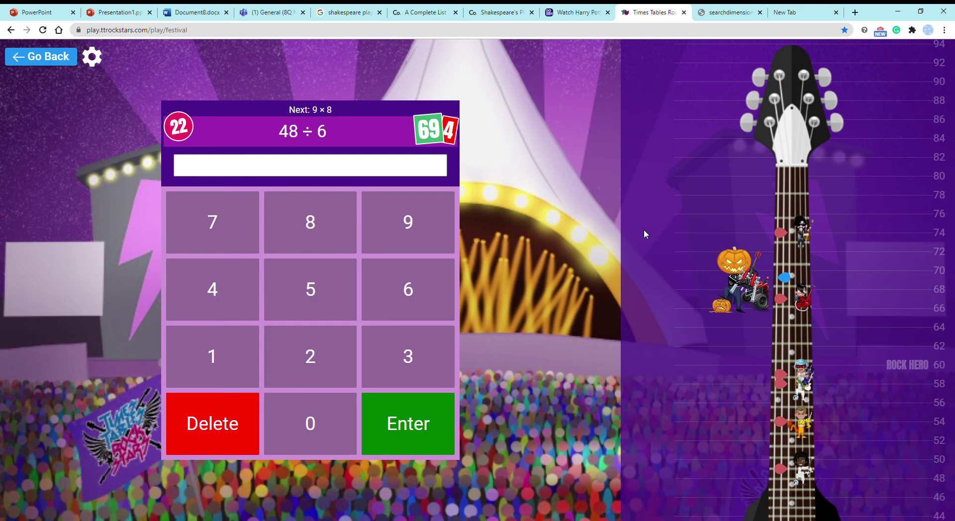
text(8)
key(Return)
text(72)
key(Return)
text(48)
key(Return)
text(2)
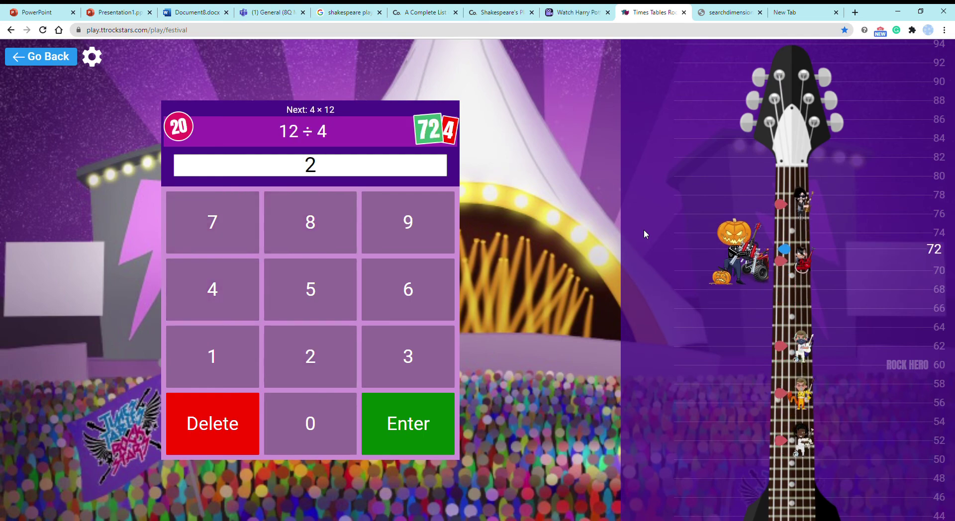
key(Return)
text(48 2)
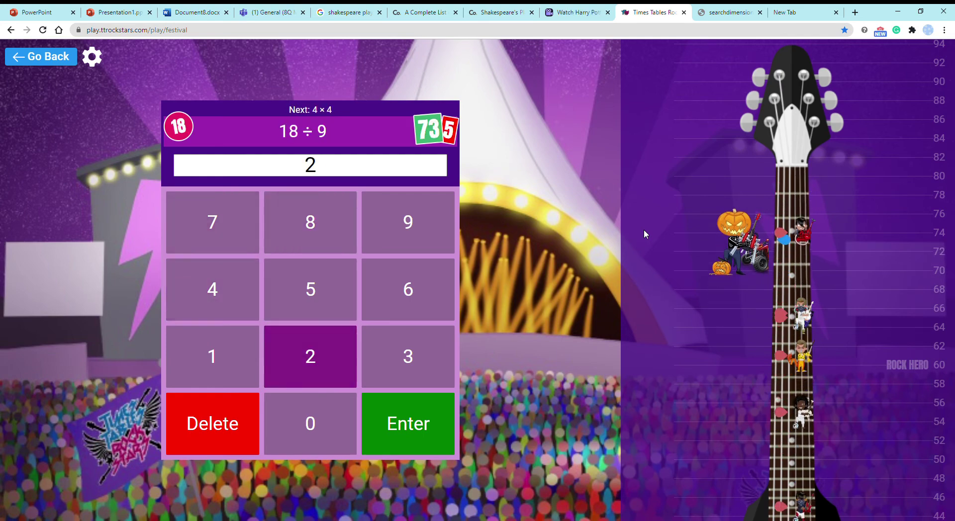
text( 16 28 21)
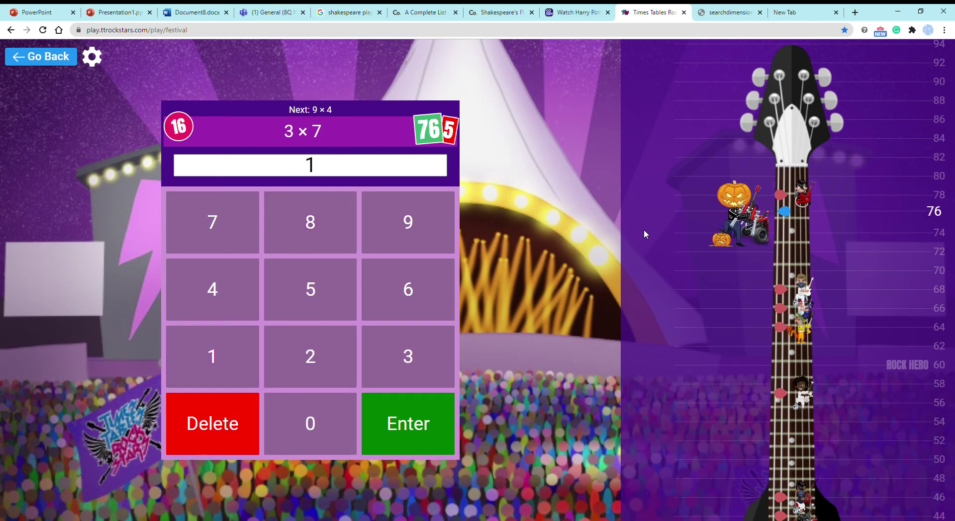
key(Return)
text(36 60 100 9)
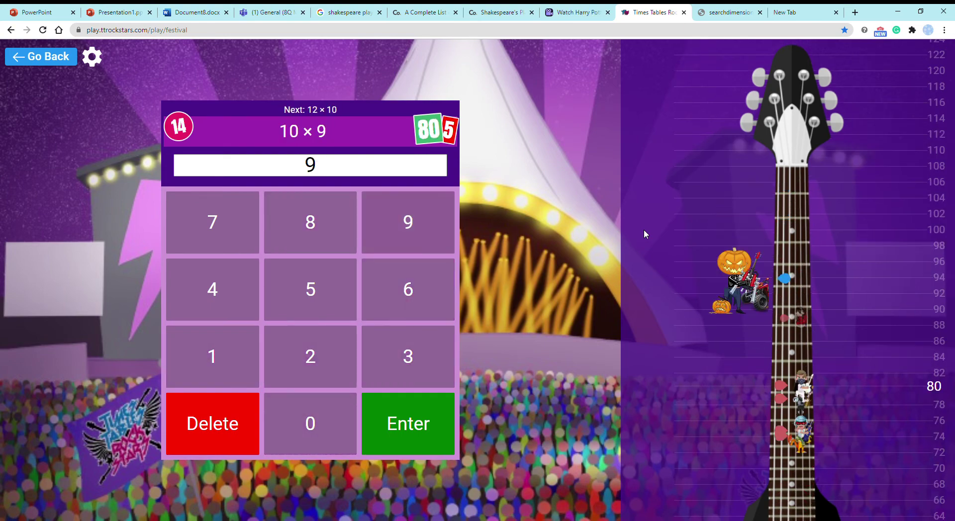
text(0 120 70 50 )
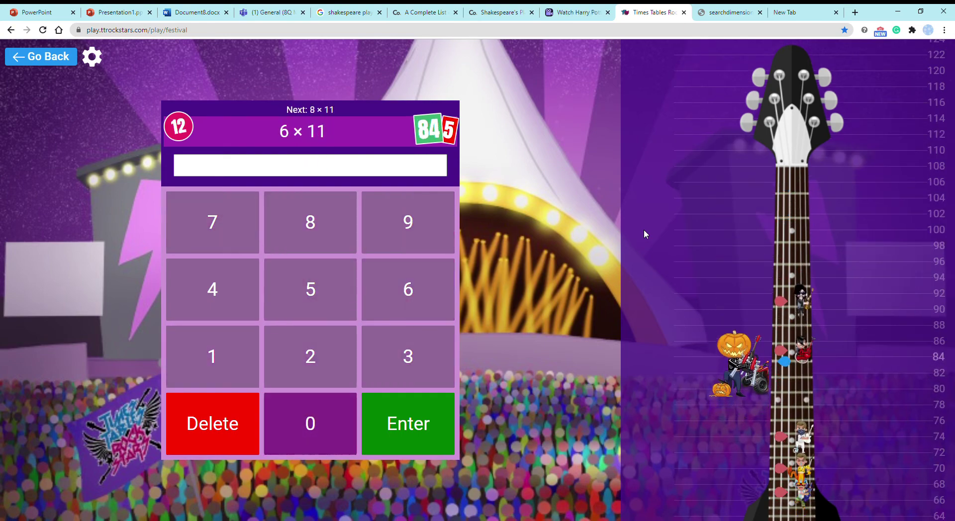
text(66 88 63 84 10)
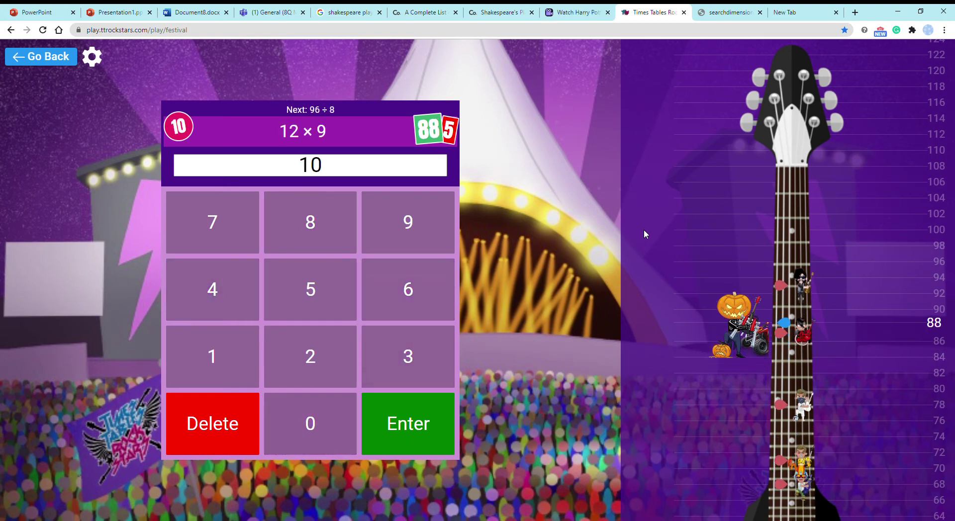
text(8 12 7 10 8 5 )
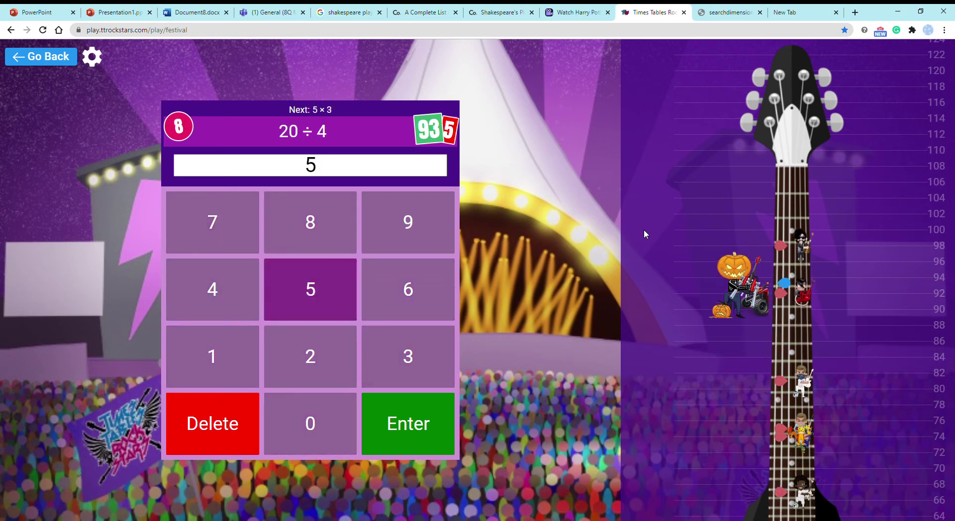
text(15 121 4 2)
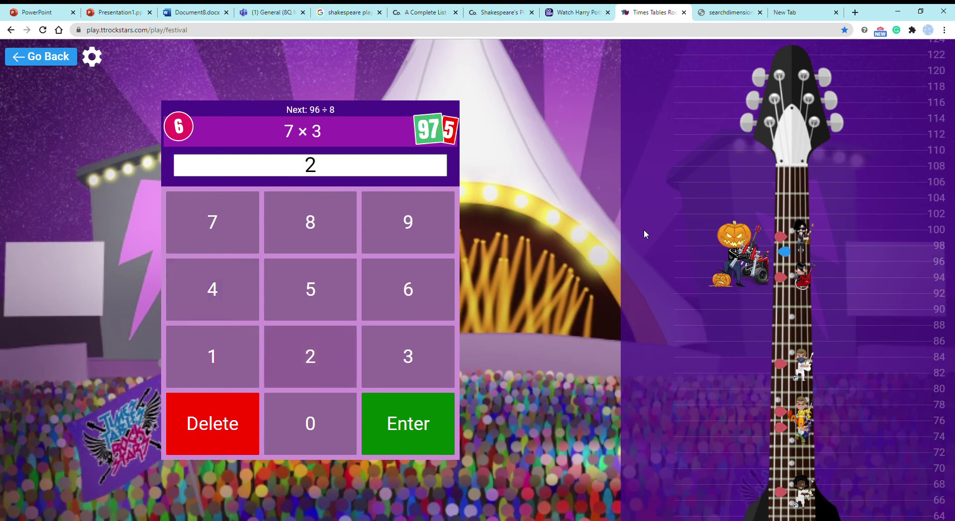
text(1 12 49 27 22 )
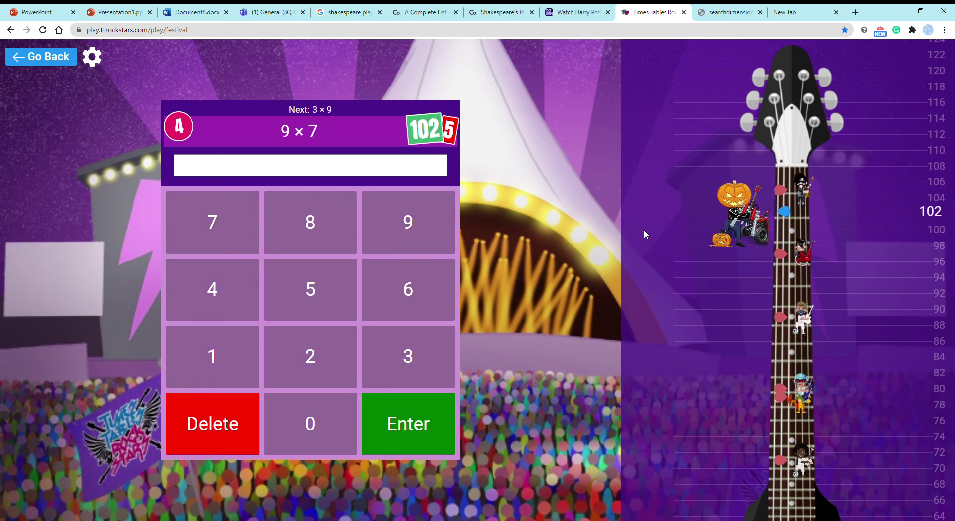
text(63 27 100 20 7)
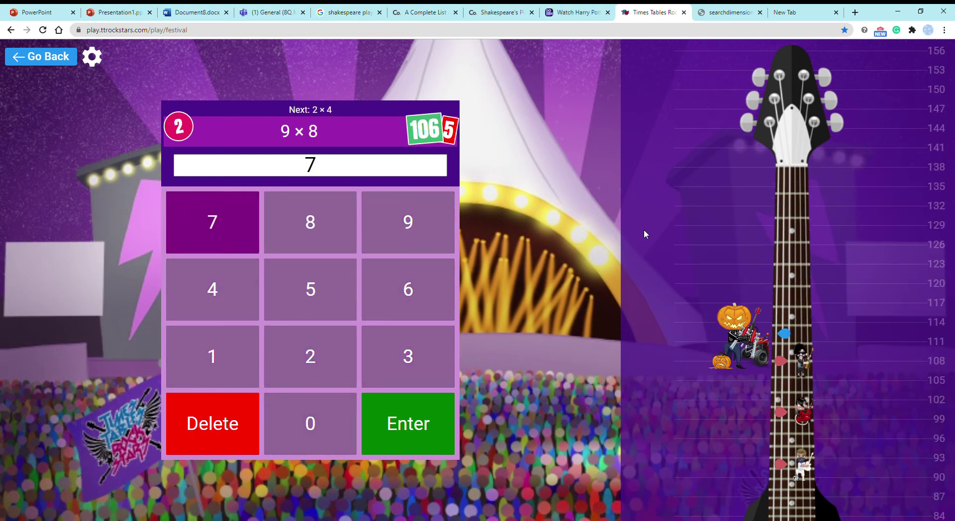
text(2 9)
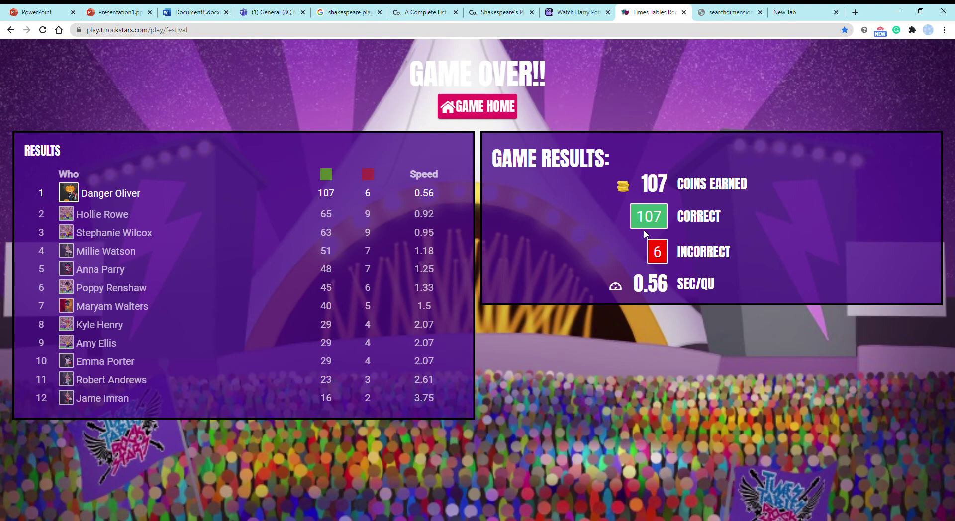
Review the first-place results (107 correct, 6 incorrect), clearing an accidental text selection.
drag(354, 359, 736, 366)
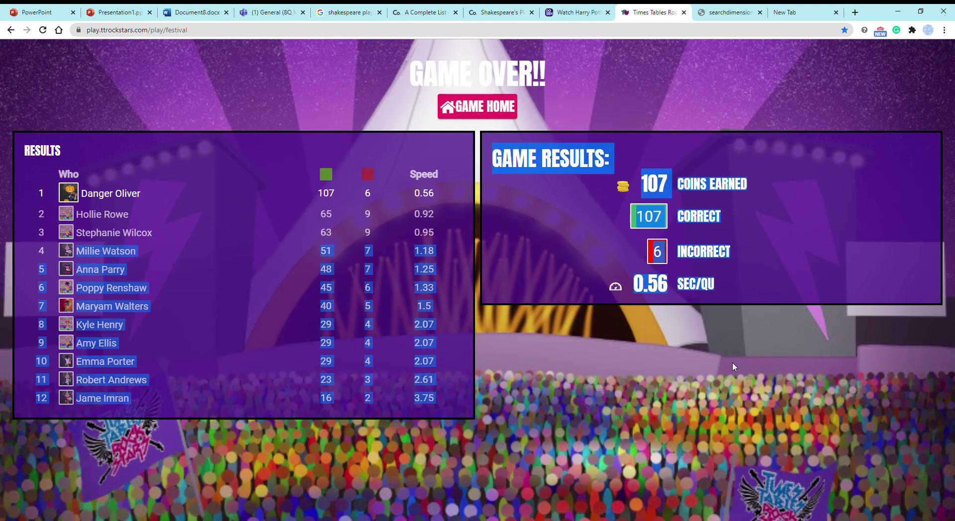
click(575, 260)
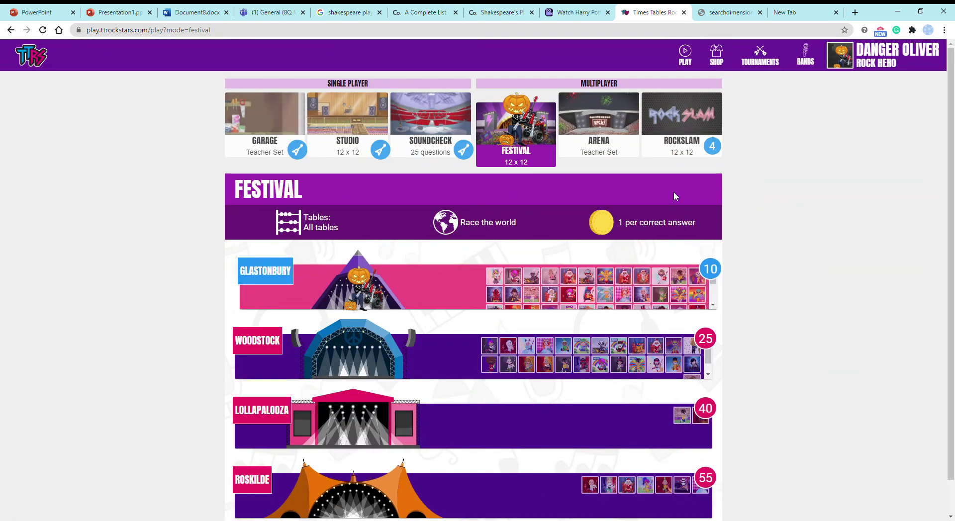
scroll(687, 344, down, 1)
scroll(642, 266, down, 1)
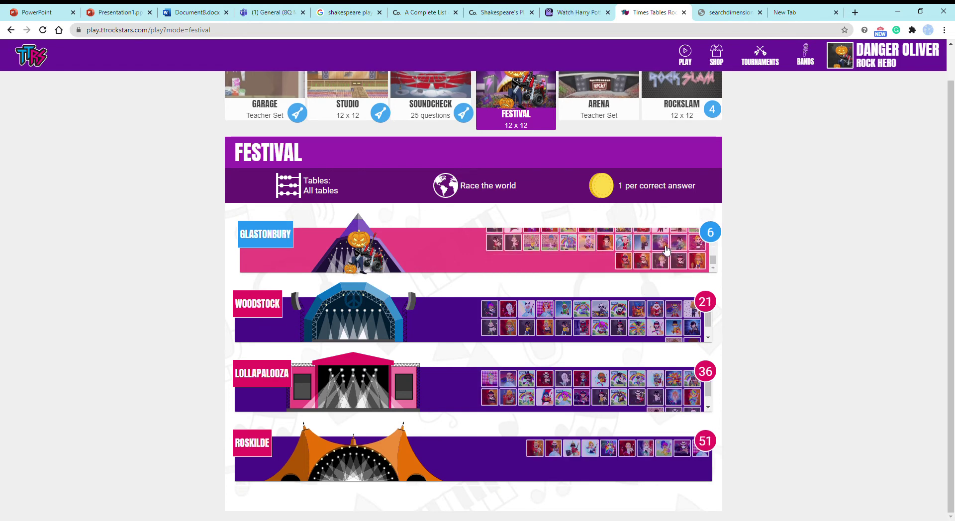
scroll(669, 248, up, 2)
scroll(669, 249, up, 1)
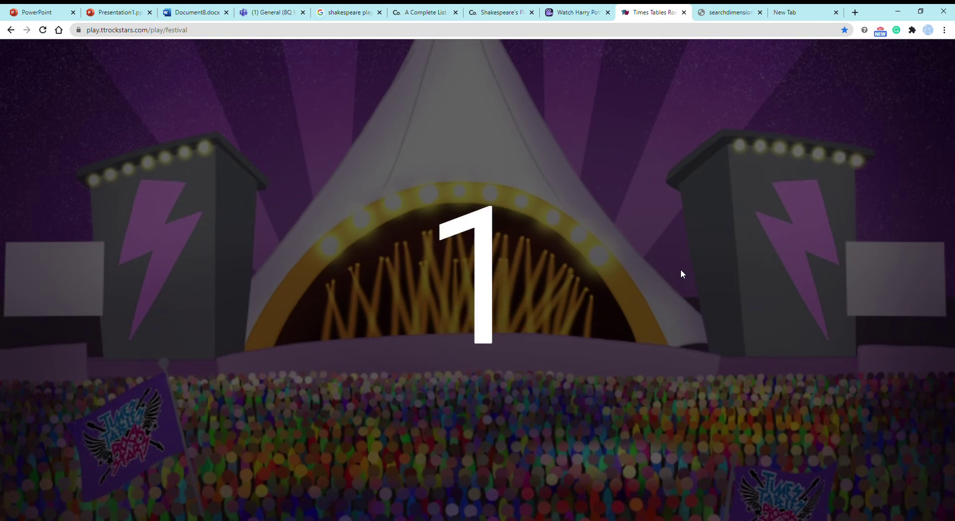
text(22632)
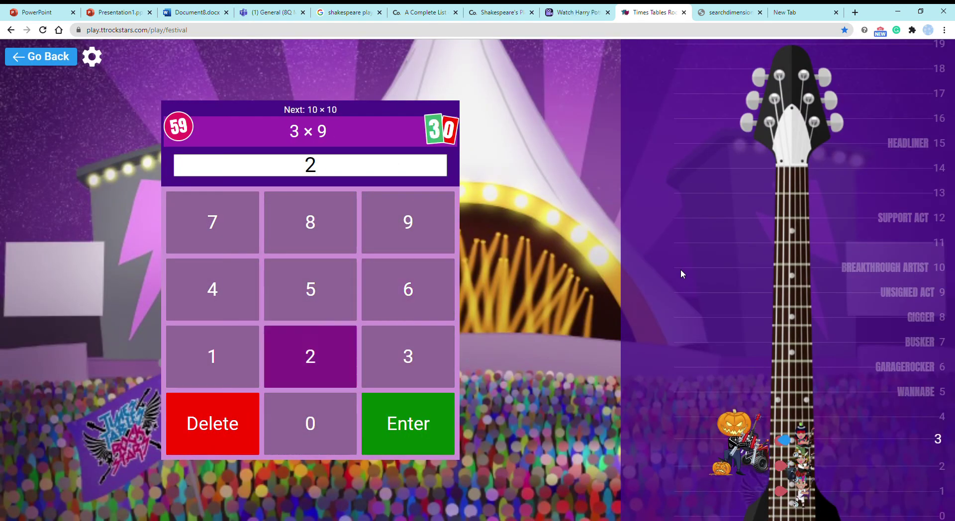
text(8)
Answer Glastonbury questions like 3×9, 6×10 and 2×8, reaching 69 correct with 15 seconds left.
key(Return)
text(100)
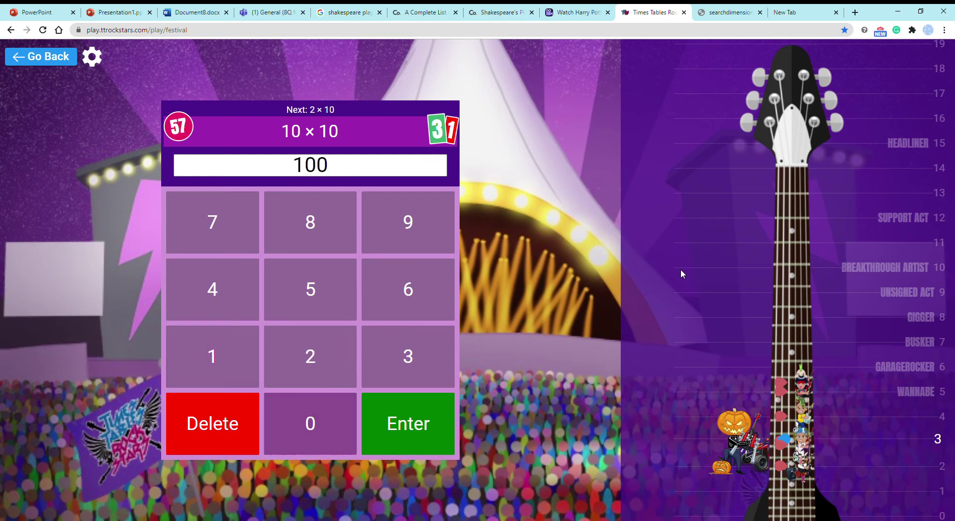
text(207283)
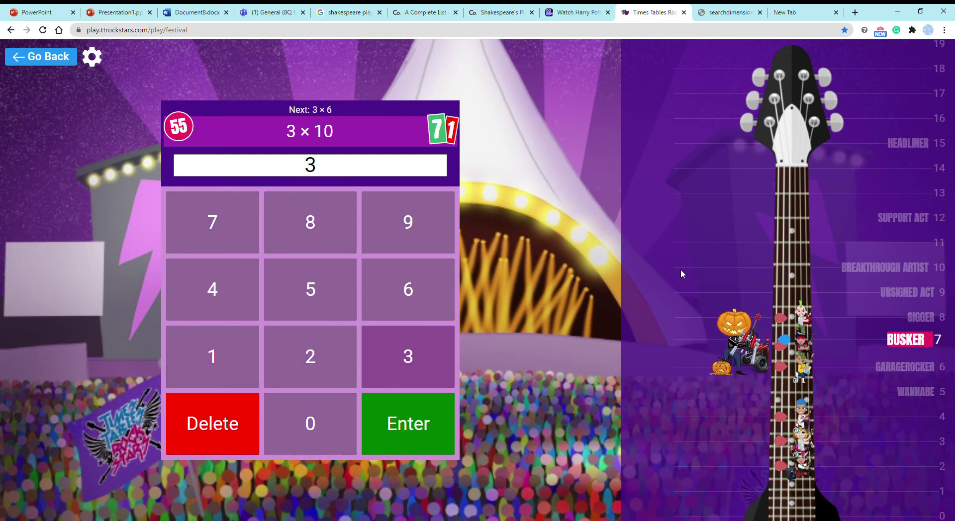
text(0181326024)
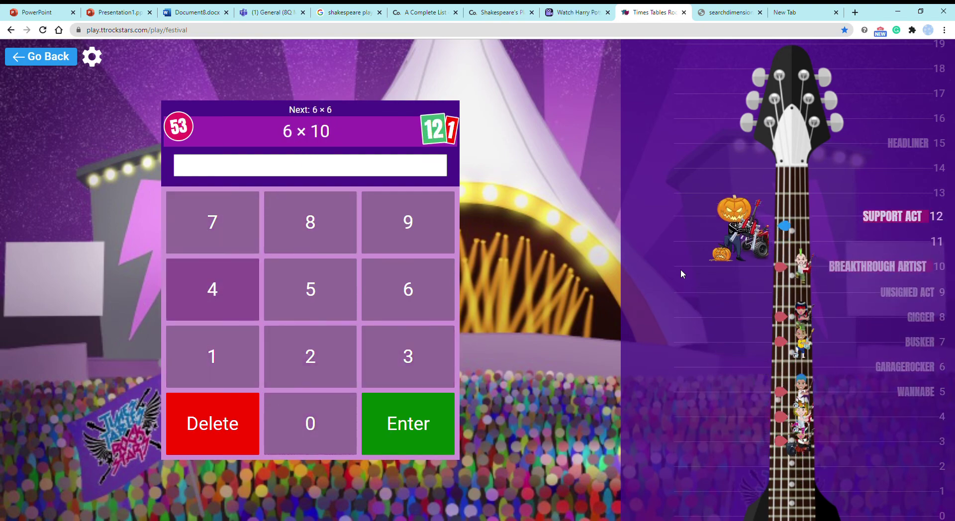
text(606)
key(Return)
text(2)
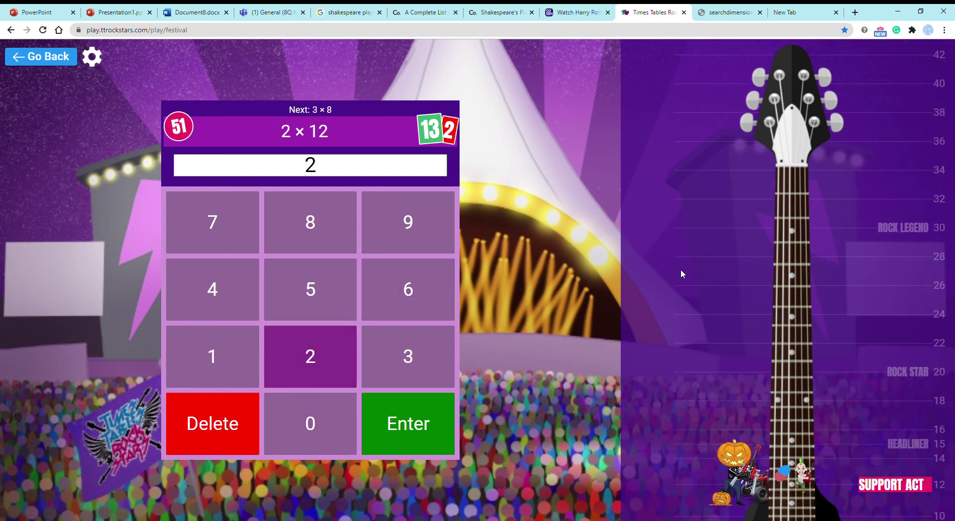
text(4368727)
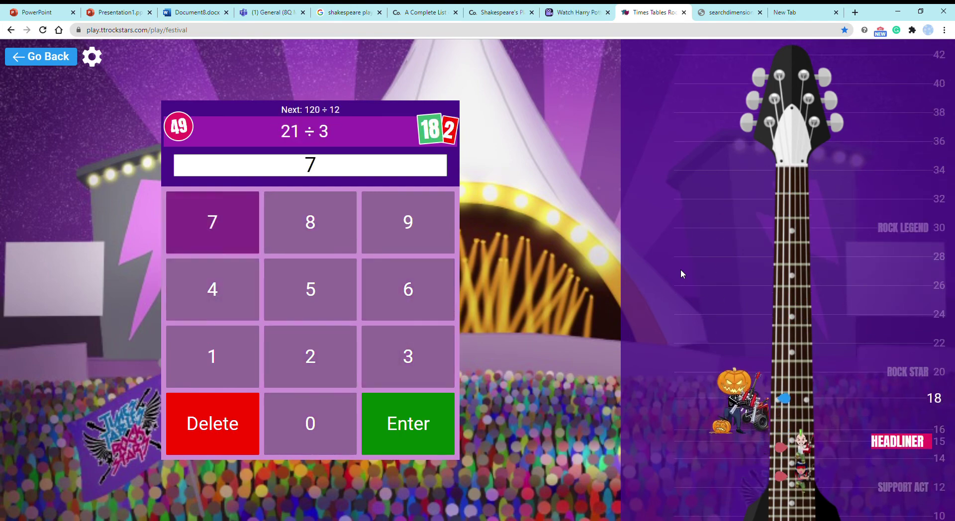
text(10664)
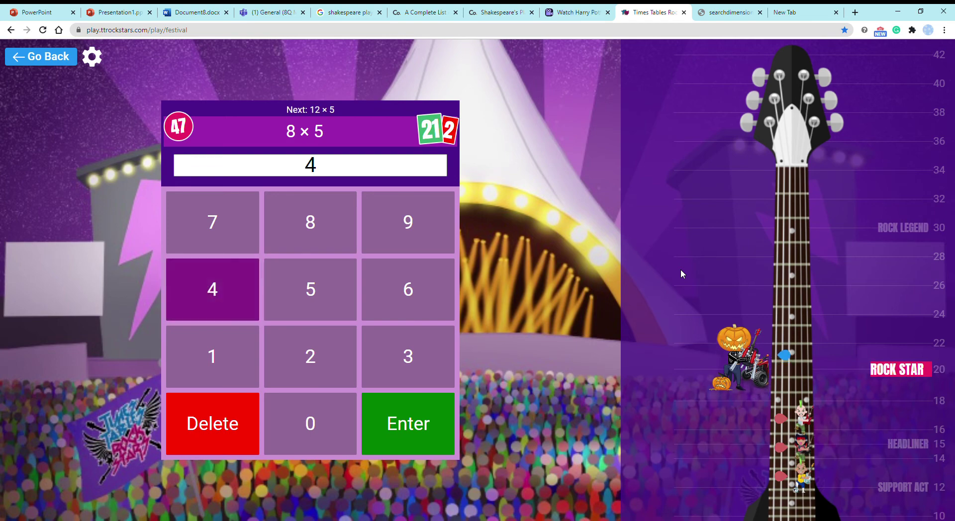
text(036110327021)
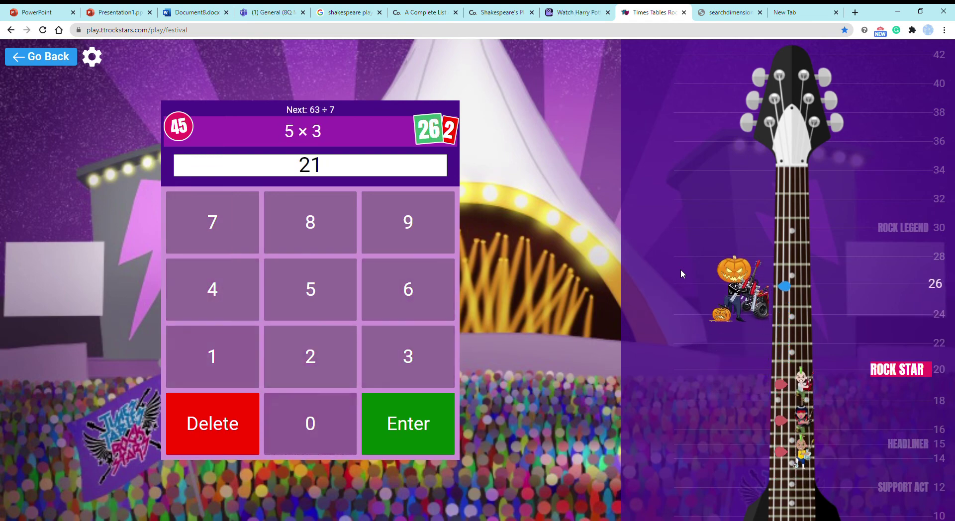
text(1)
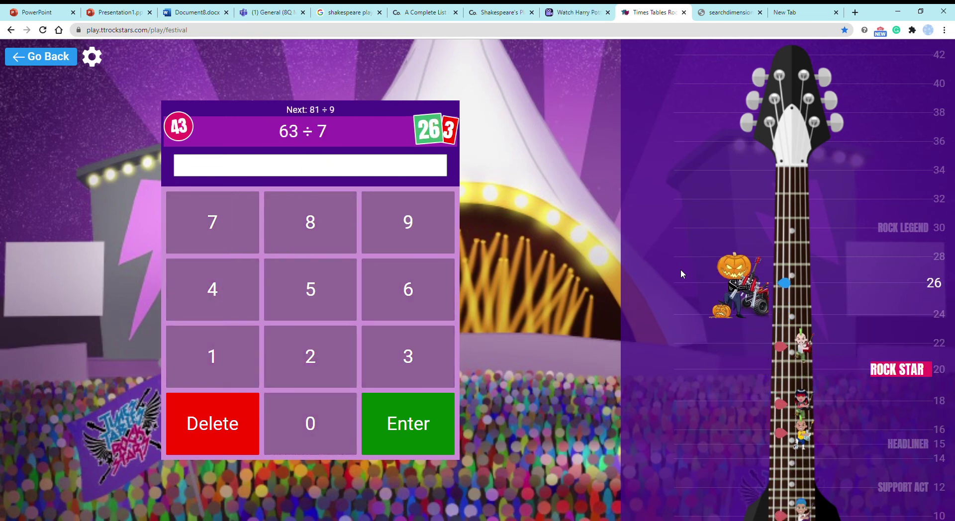
text(945101240)
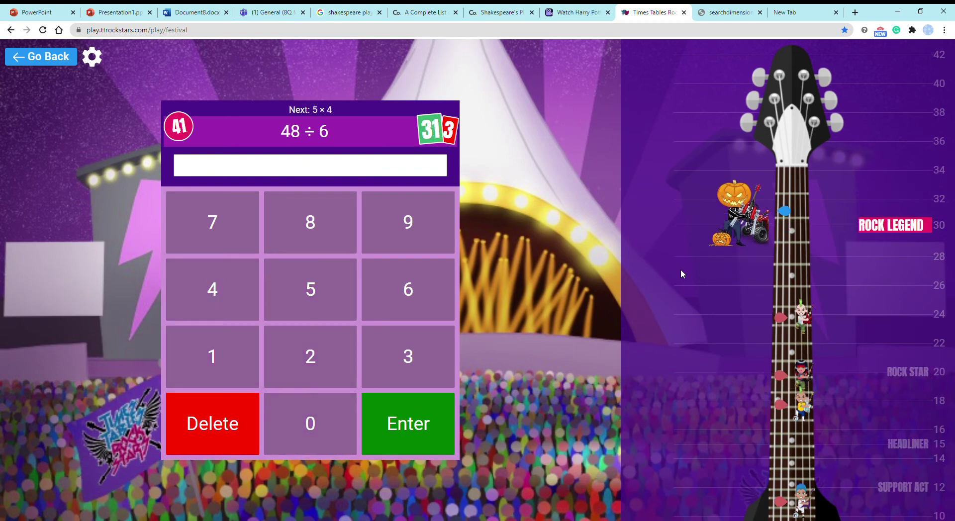
text(824)
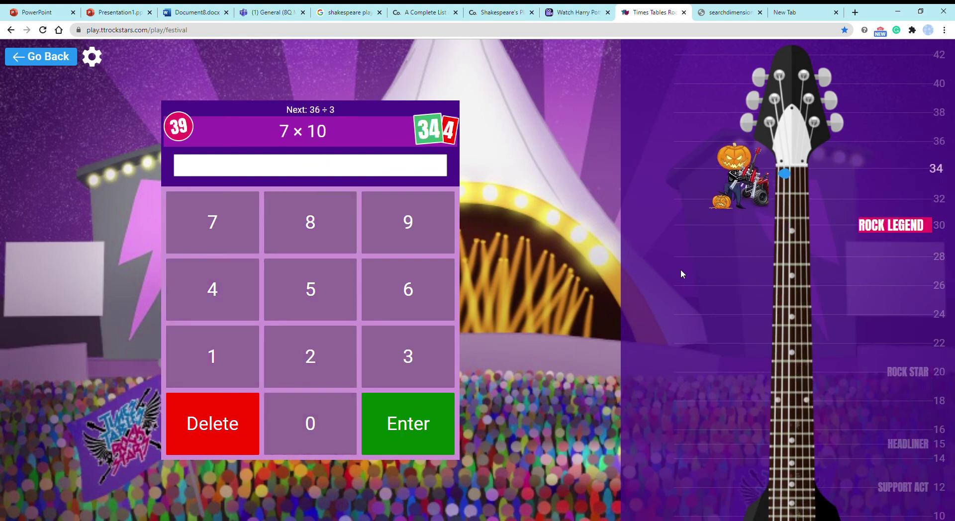
text(701212)
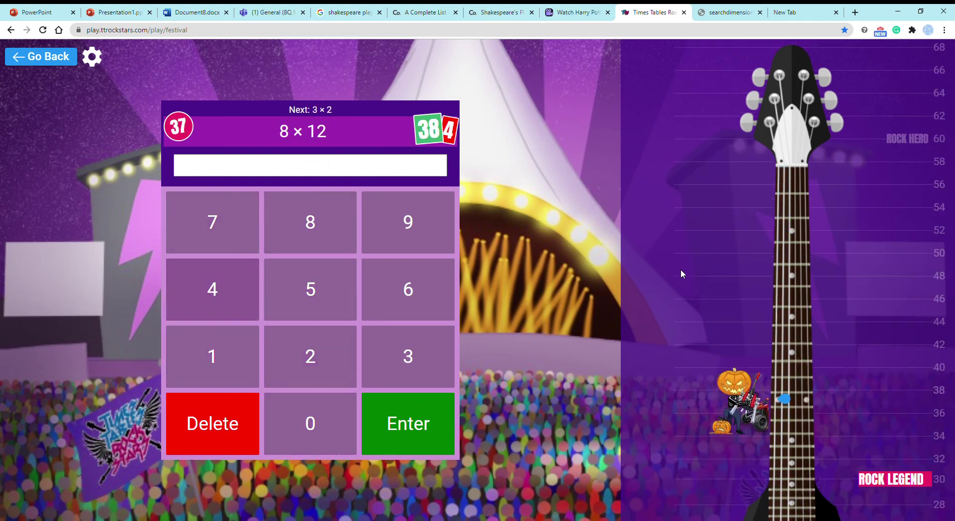
text(9661210)
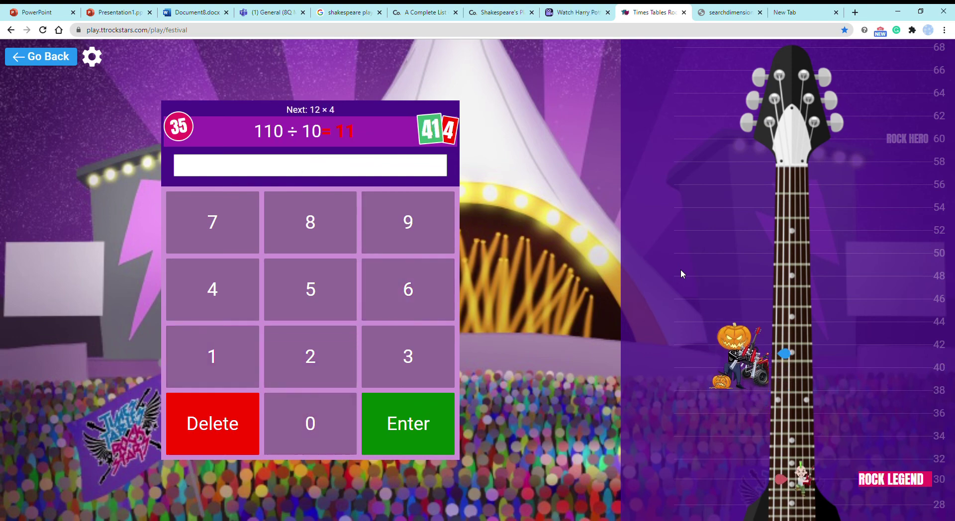
text(48278)
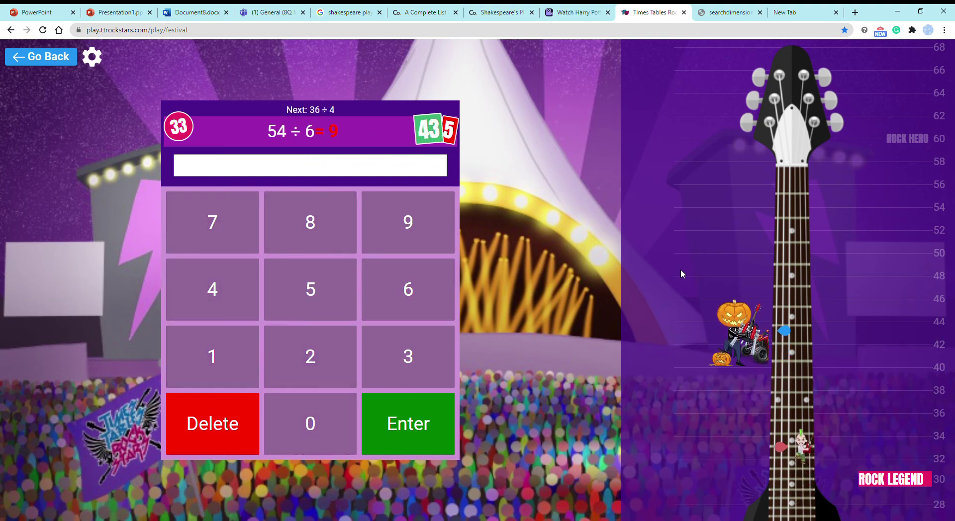
text(9842426)
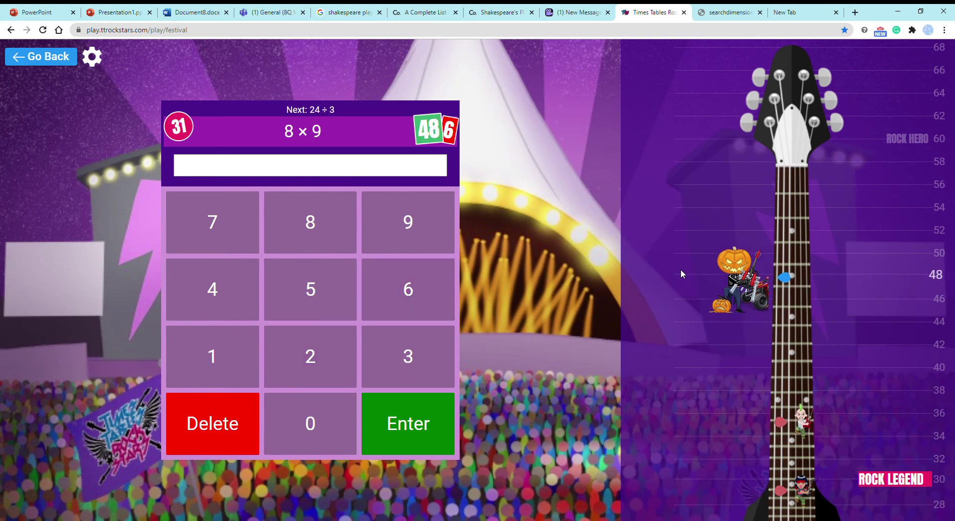
text(72810964)
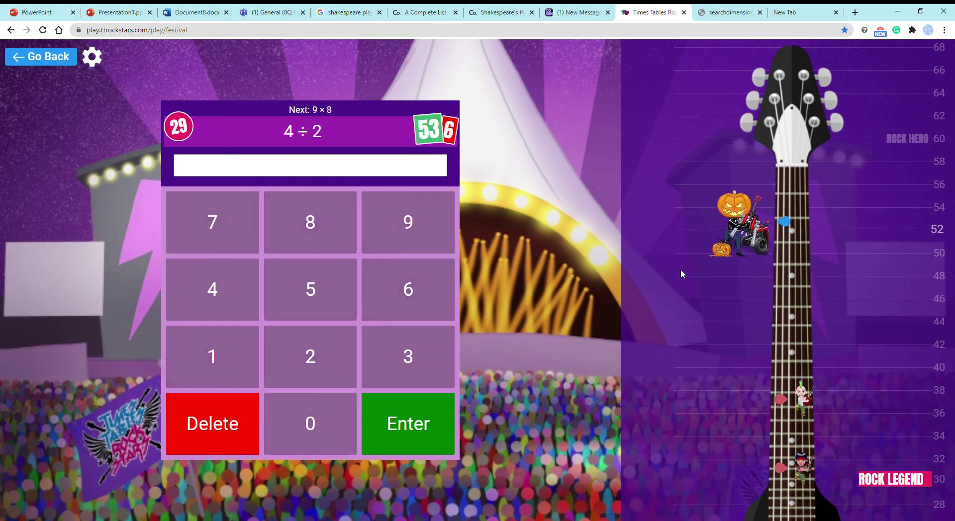
text(27472)
text(60)
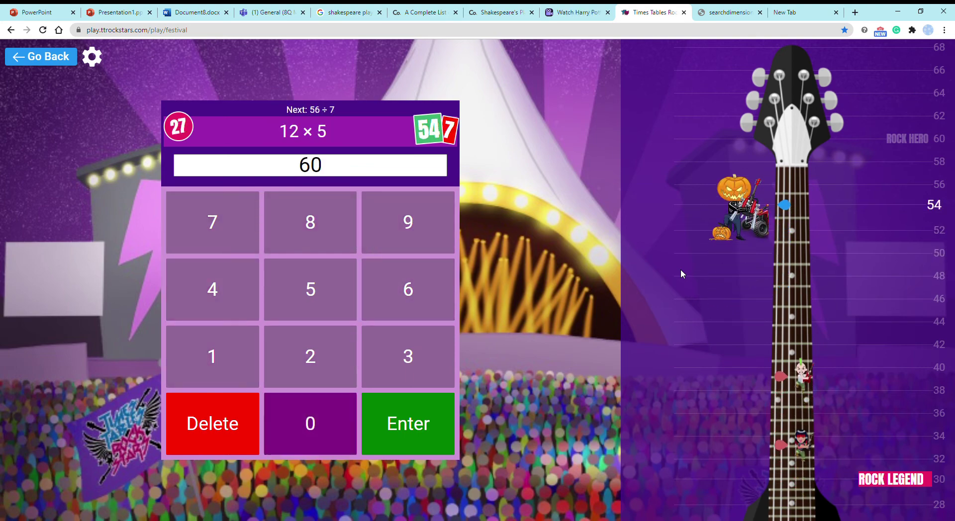
text(886)
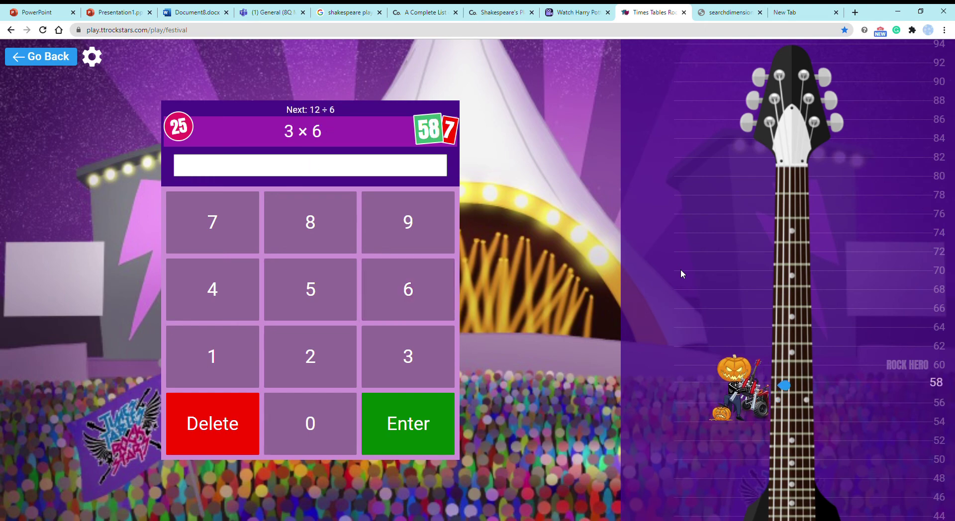
text(182)
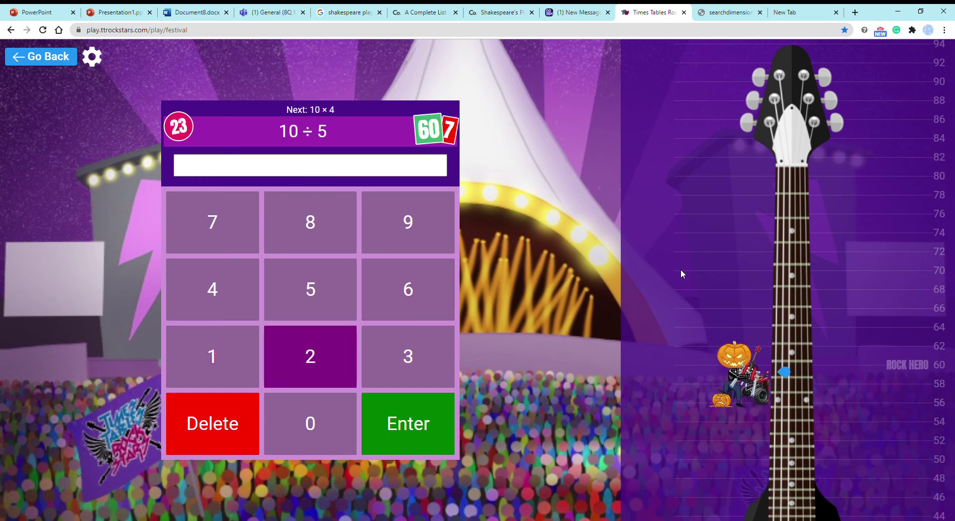
text(240903)
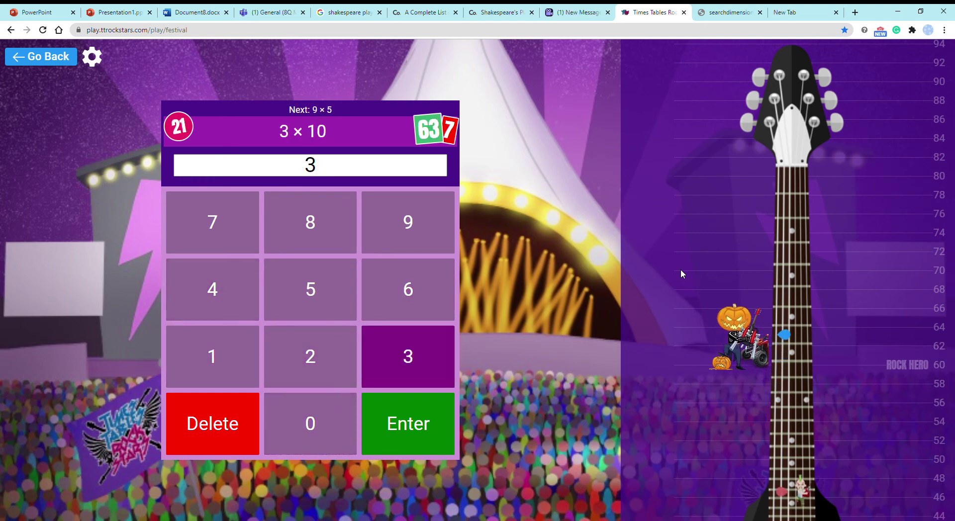
text(04584)
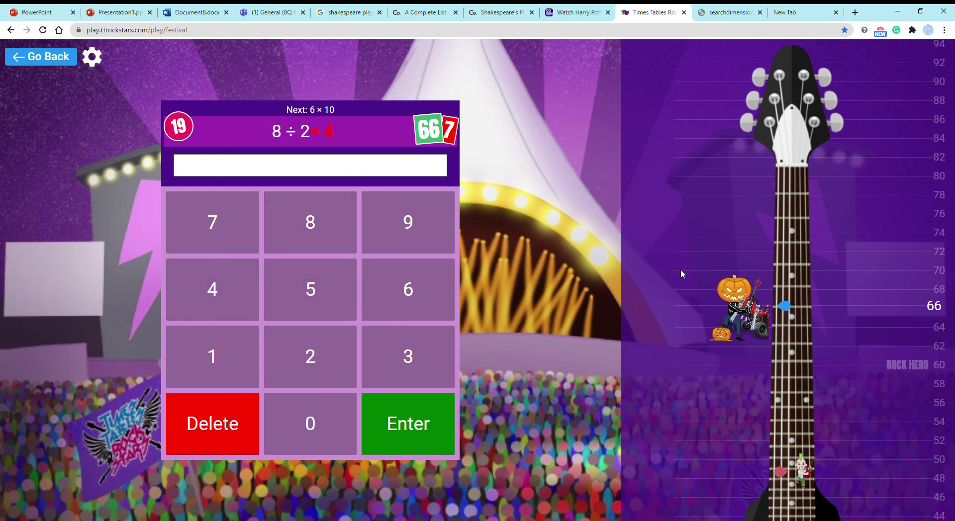
text(606)
key(BackSpace)
text(9954)
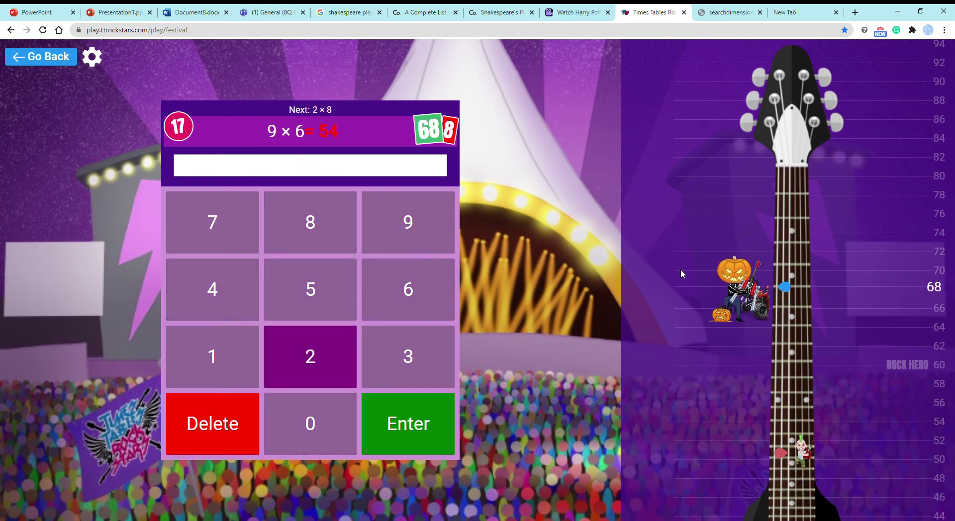
text(6)
key(BackSpace)
text(1655)
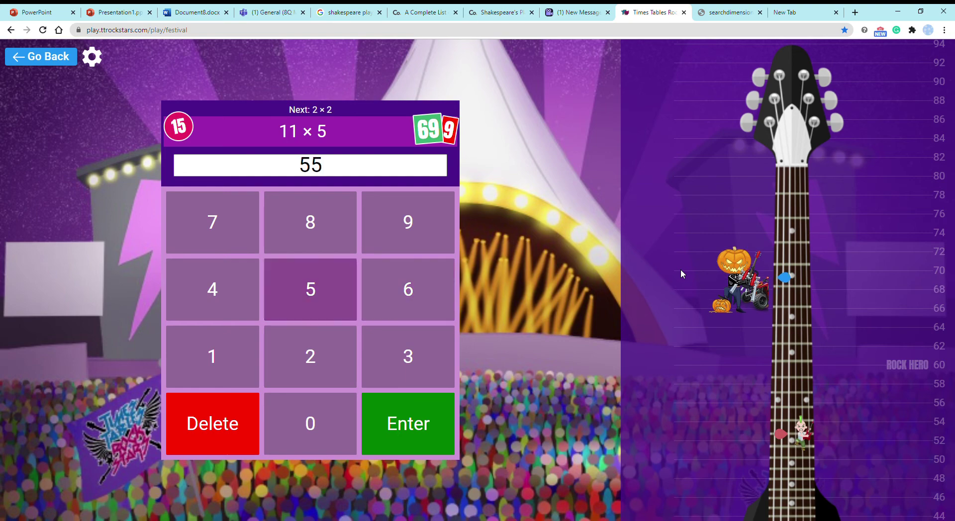
text(4122830)
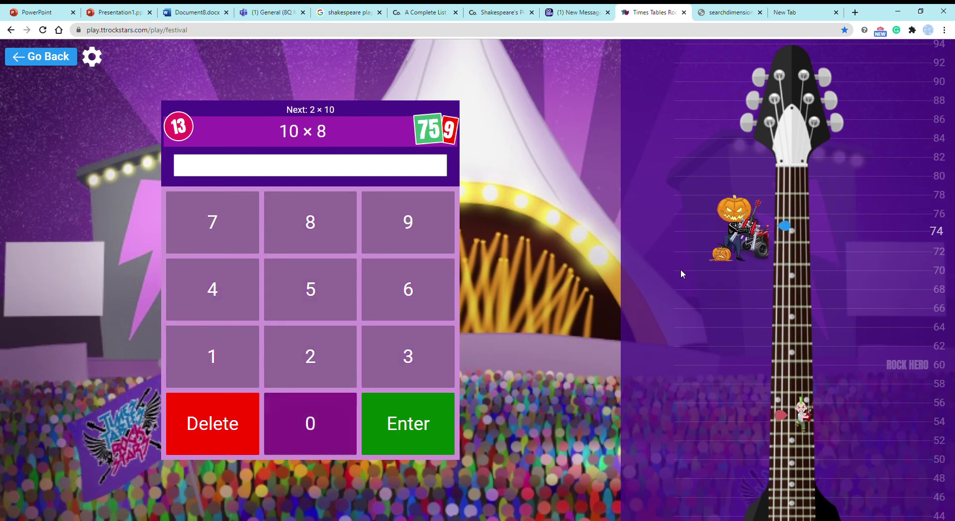
text(8020429945)
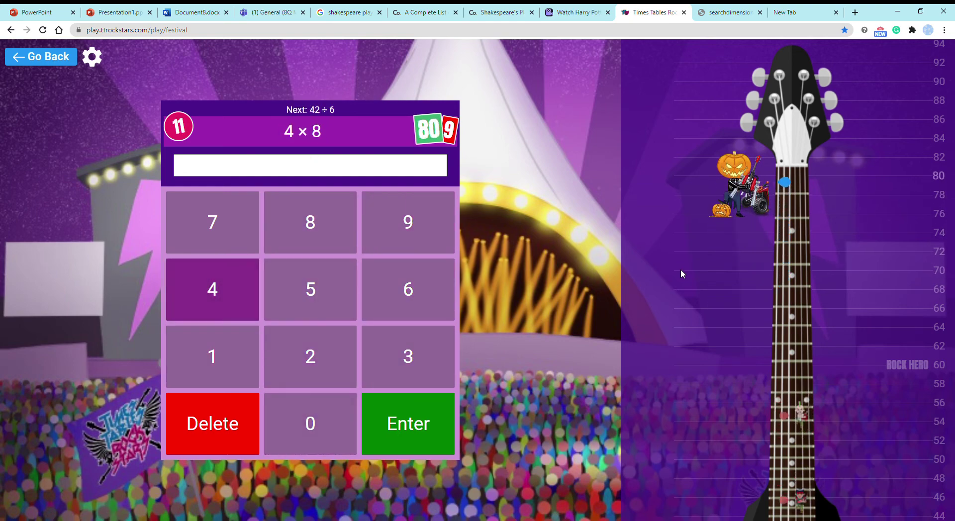
text(327485)
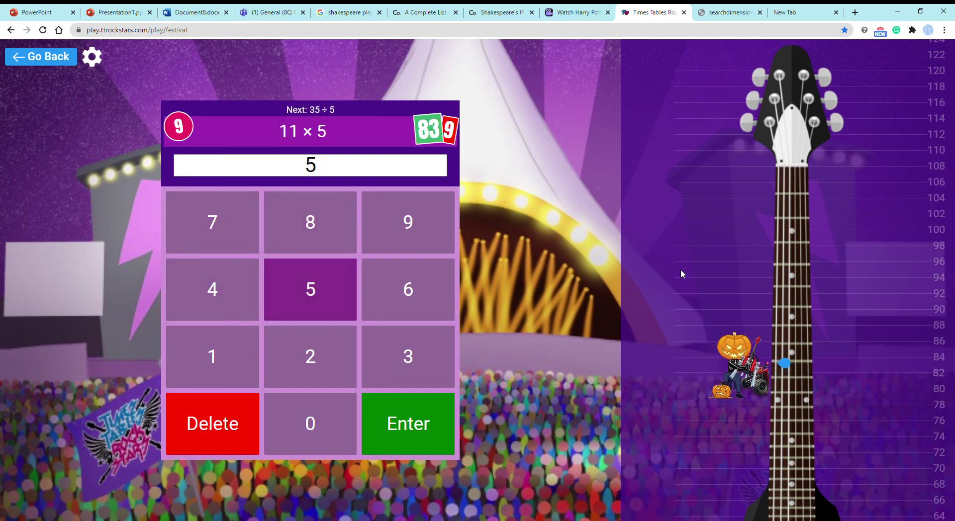
text(57181103)
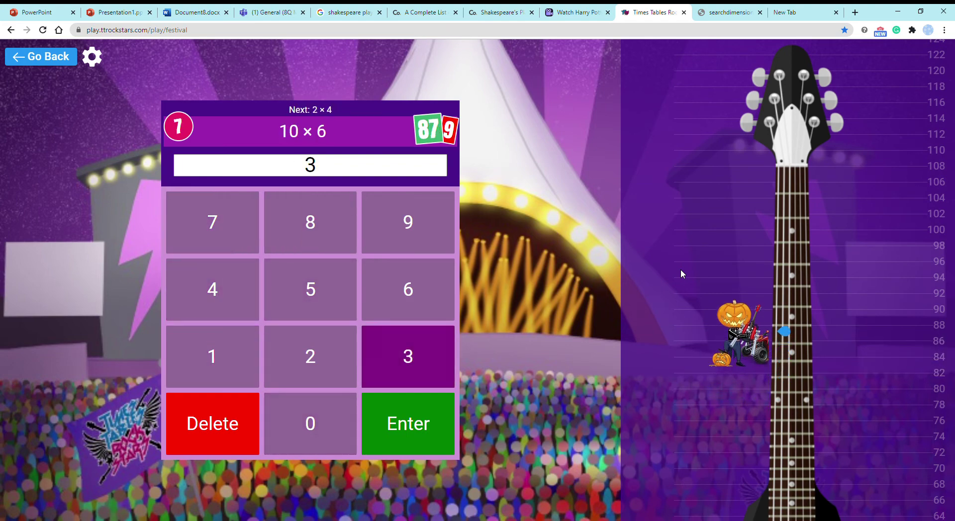
text(08)
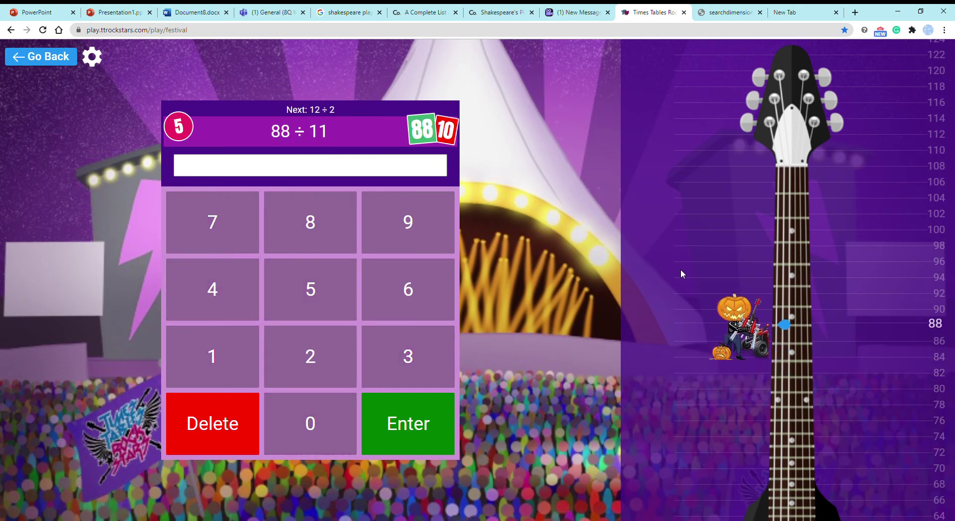
text(89)
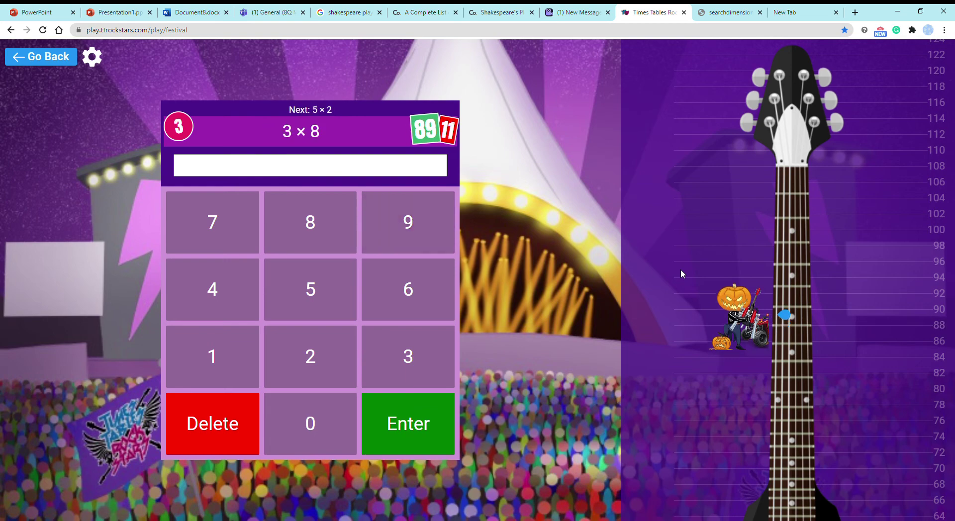
text(24102420)
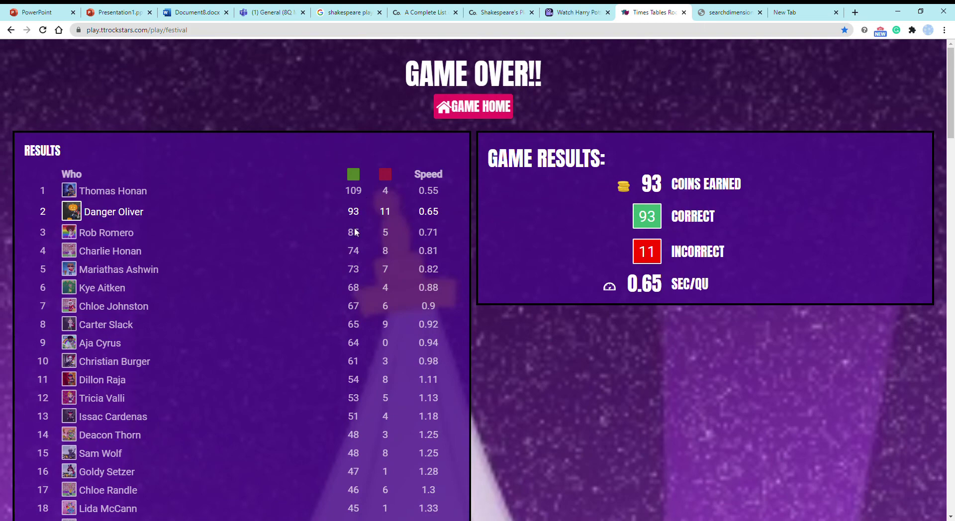
scroll(355, 232, down, 2)
scroll(356, 232, up, 1)
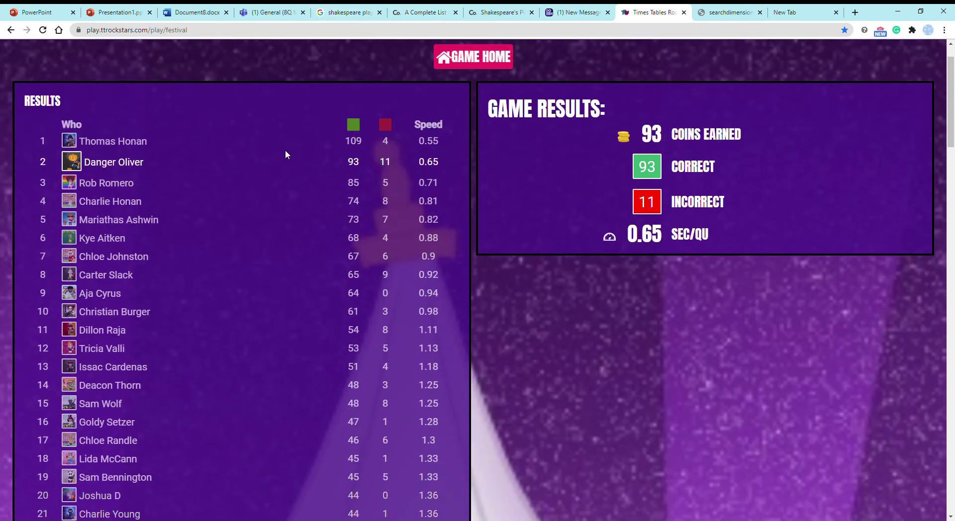
Review the second-place results (93 correct, 11 incorrect), then return to the Festival home.
drag(285, 154, 555, 125)
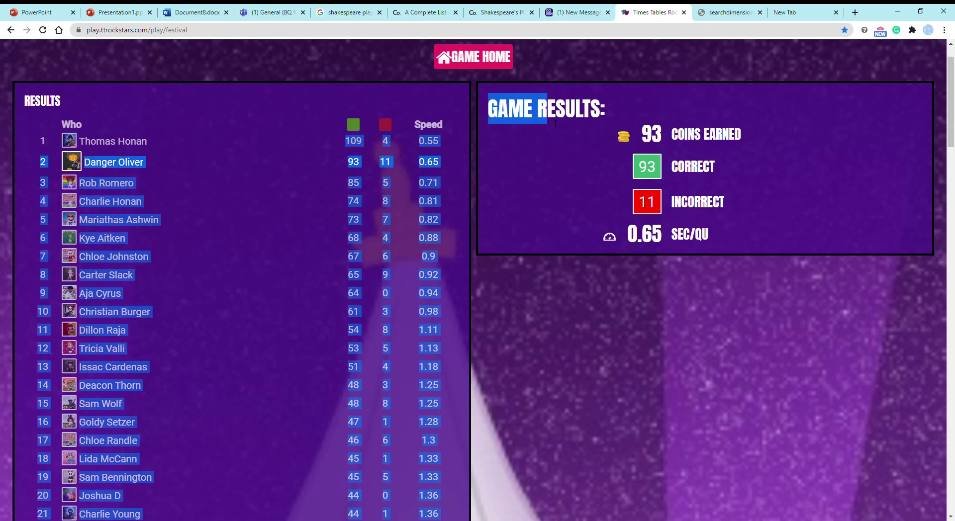
click(546, 352)
scroll(334, 240, down, 4)
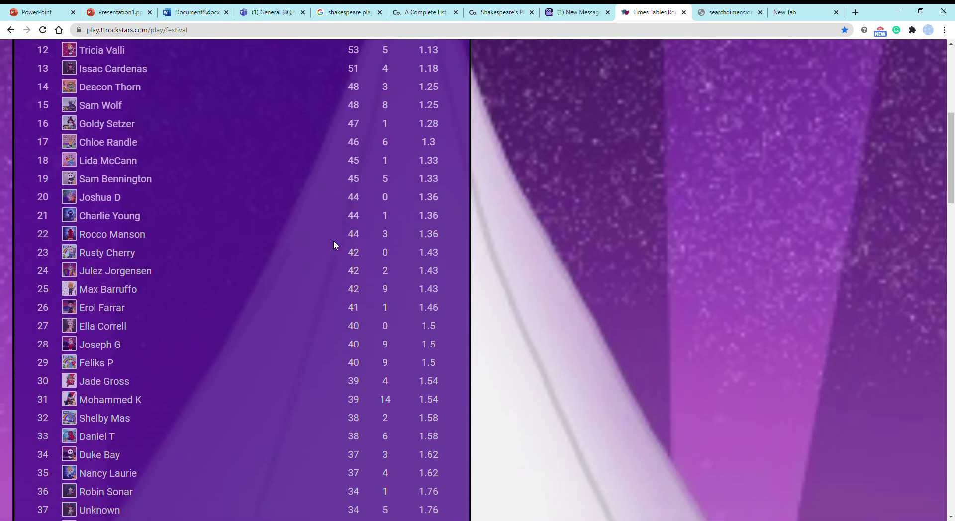
scroll(433, 277, down, 5)
scroll(543, 325, down, 10)
scroll(569, 314, down, 5)
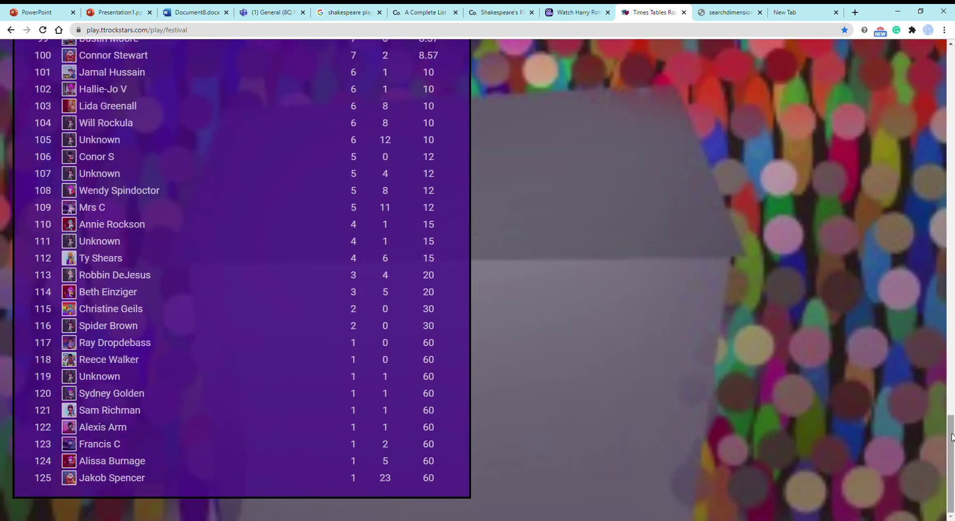
drag(952, 437, 952, 90)
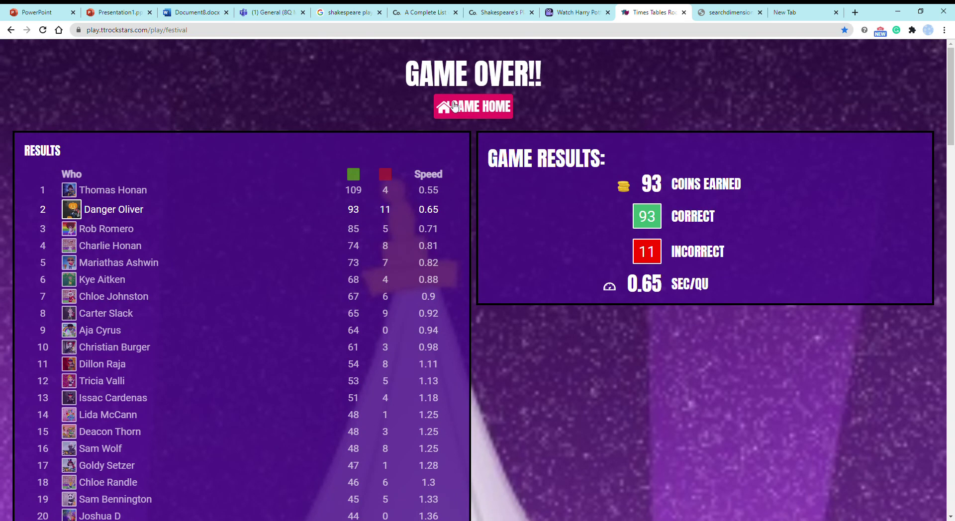
click(453, 106)
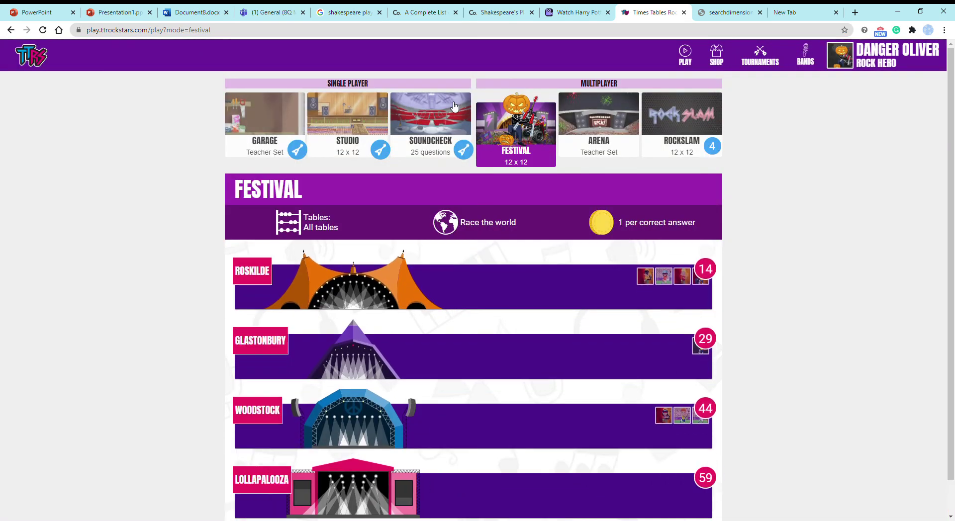
Join the Glastonbury stage and start its round.
click(691, 355)
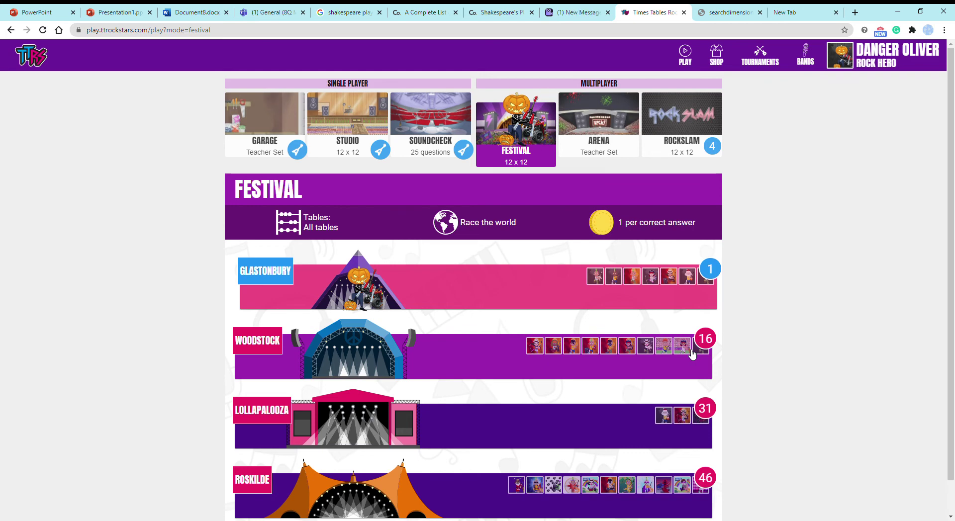
click(688, 352)
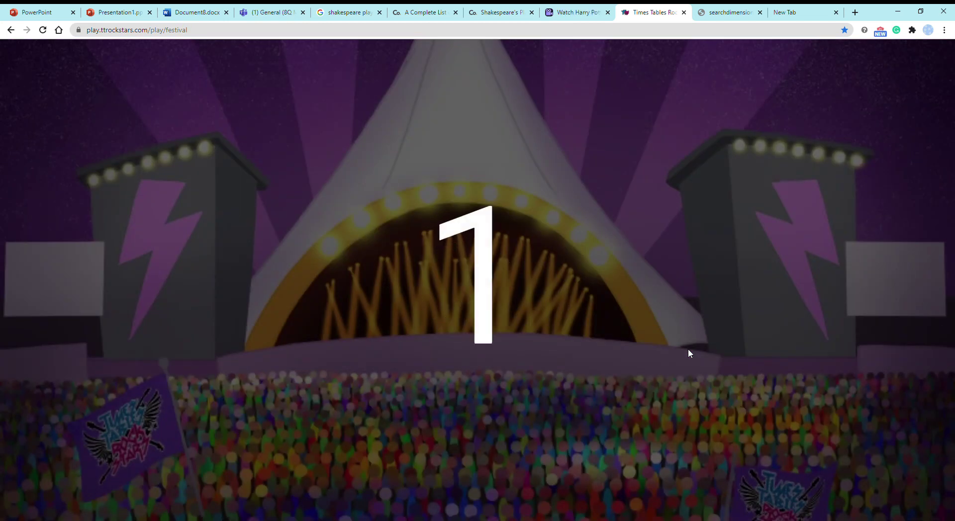
text(50)
Answer questions like 10×5, 6×12 and 10×12, finishing first with 106 correct and 4 incorrect.
key(Return)
text(20)
key(Return)
text(49 2)
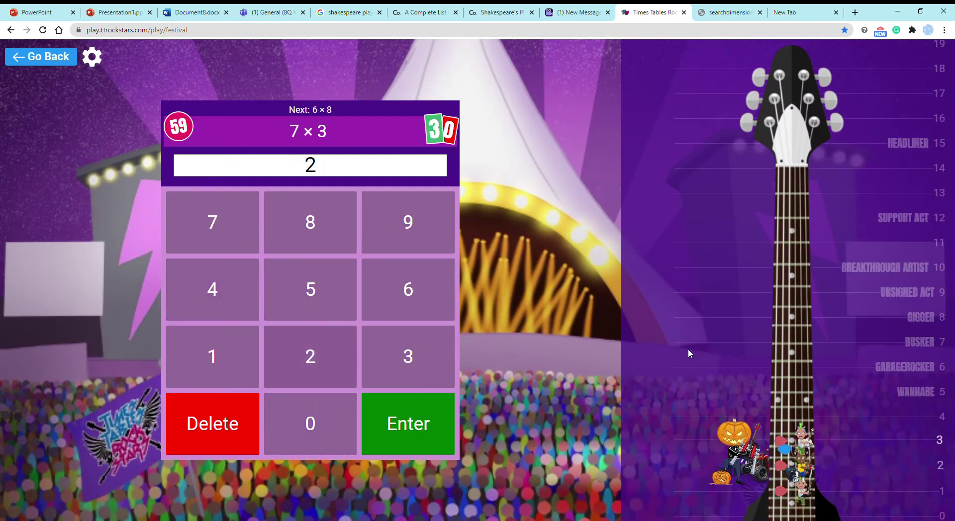
text(1 48 16 8 84 )
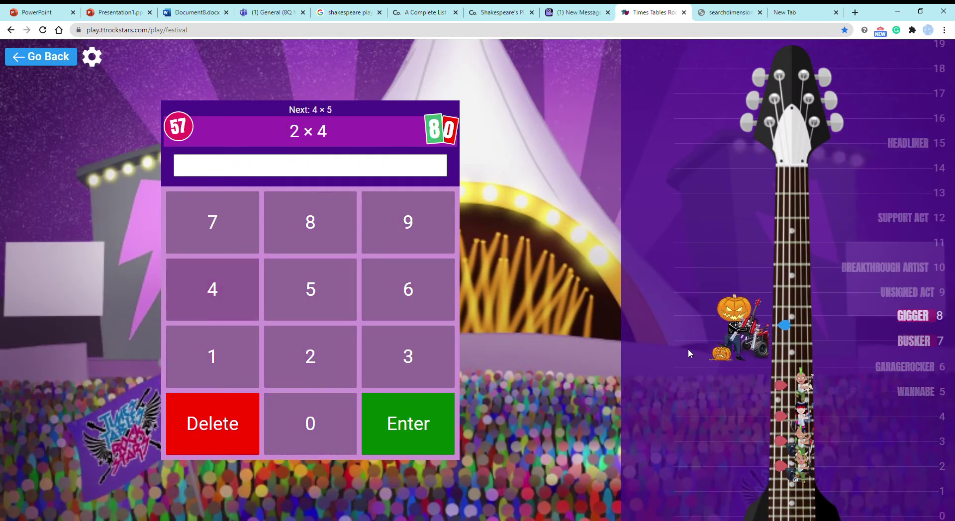
text(8 20 36 1)
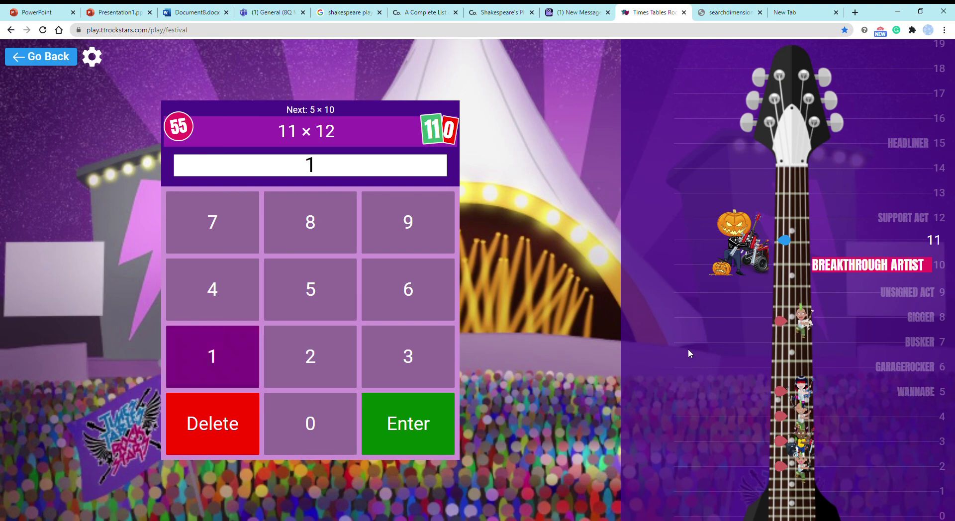
text(32 50 24 32 1)
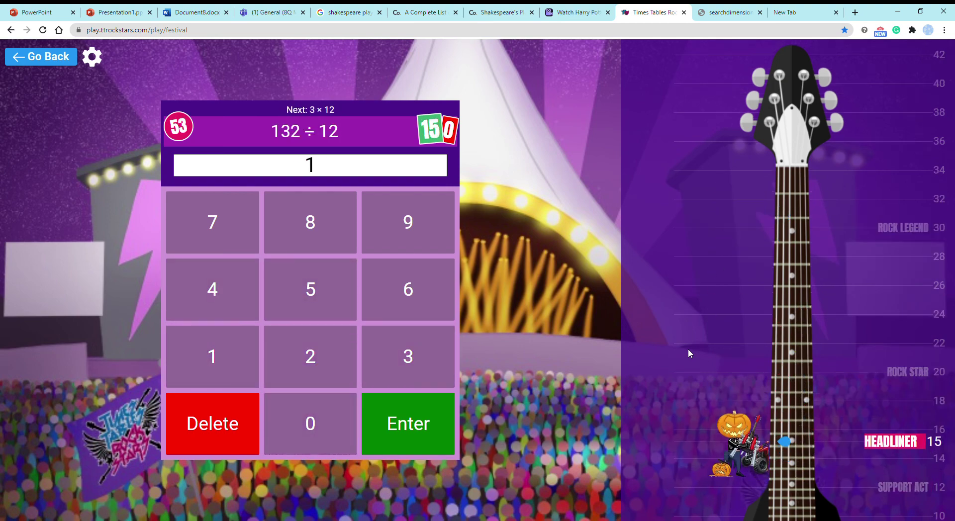
text(1 36 12 108 64 )
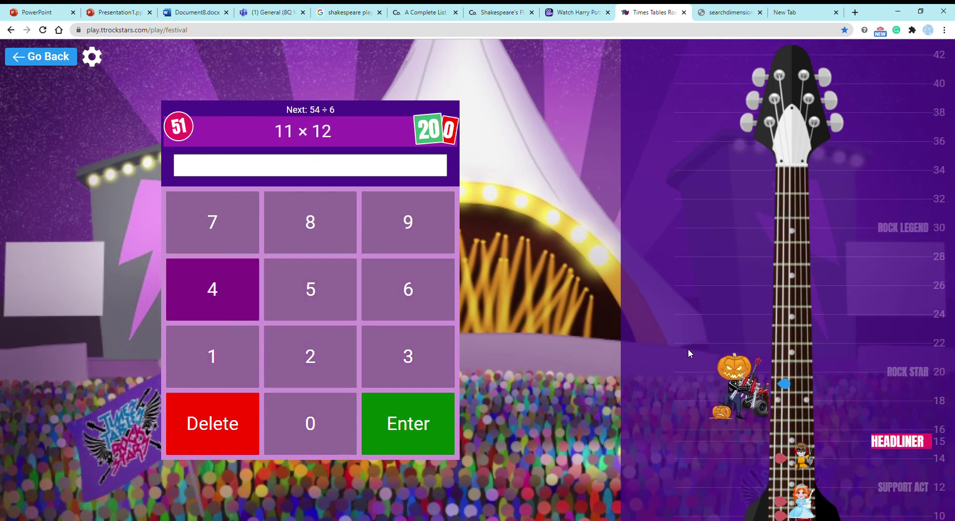
text(132 9 2 10 )
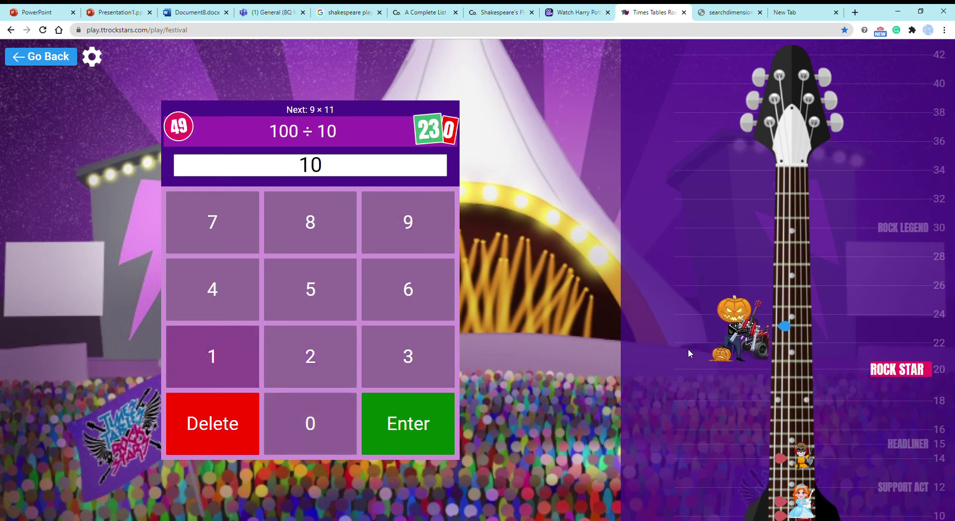
text(81 8 )
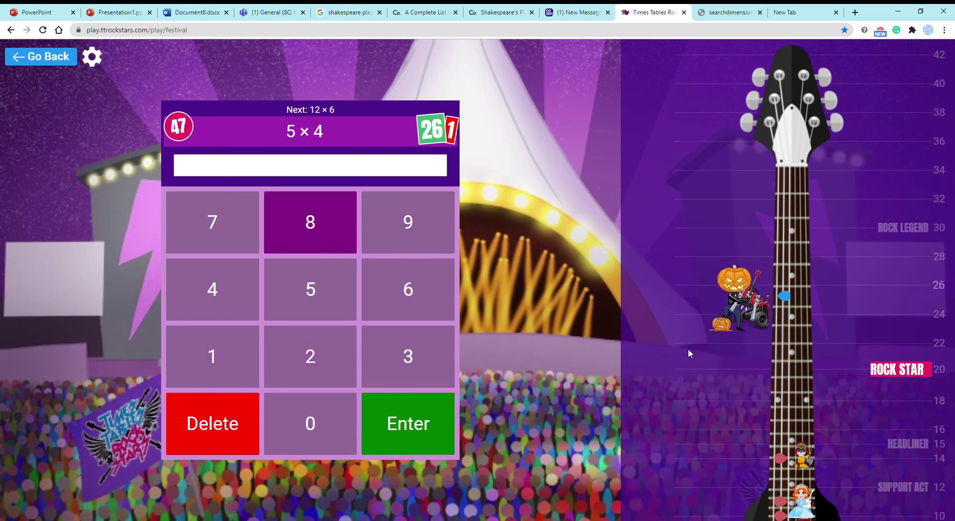
text(20 72 18 64 18 )
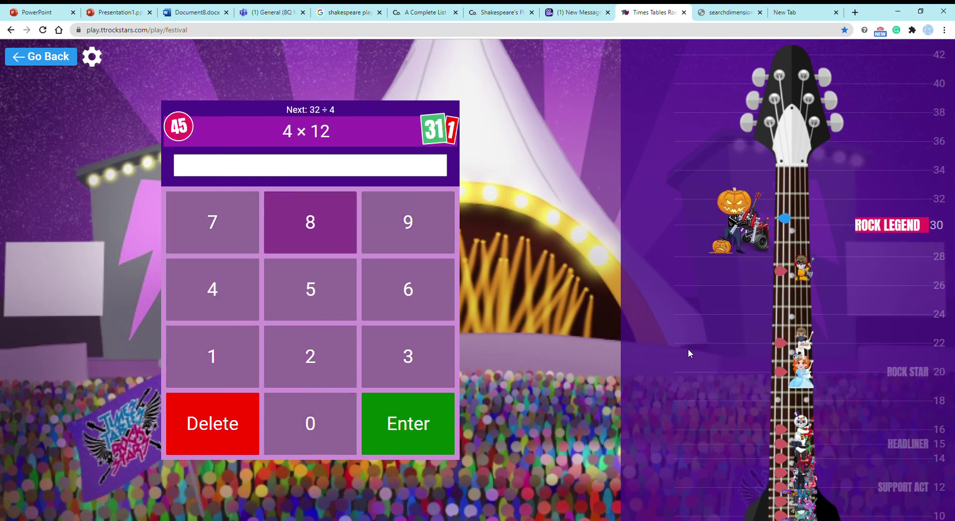
text(48 8 2)
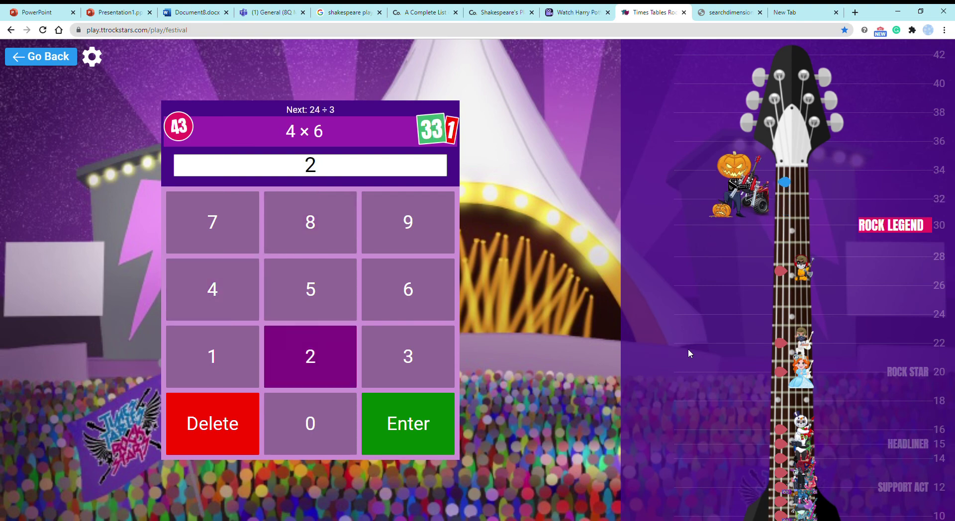
text(4 8 88 10)
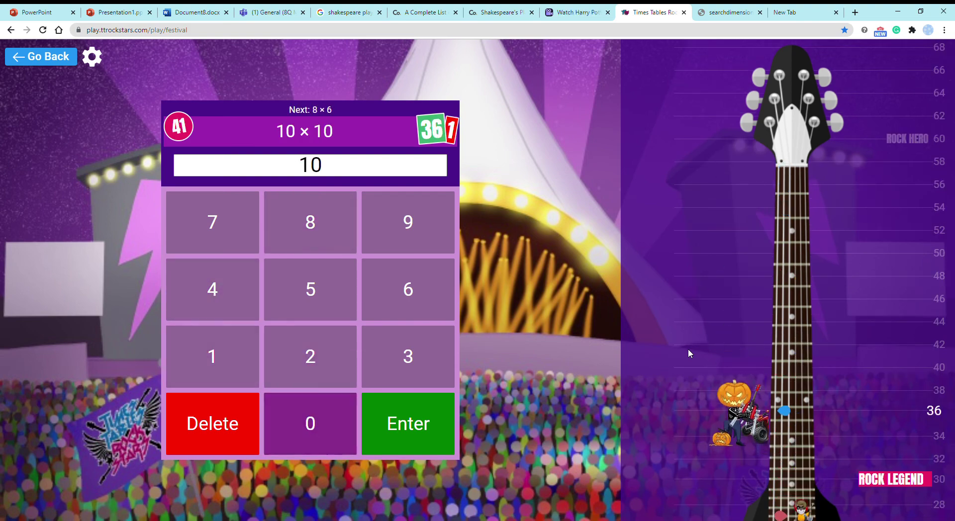
key(Return)
text(48 64 5)
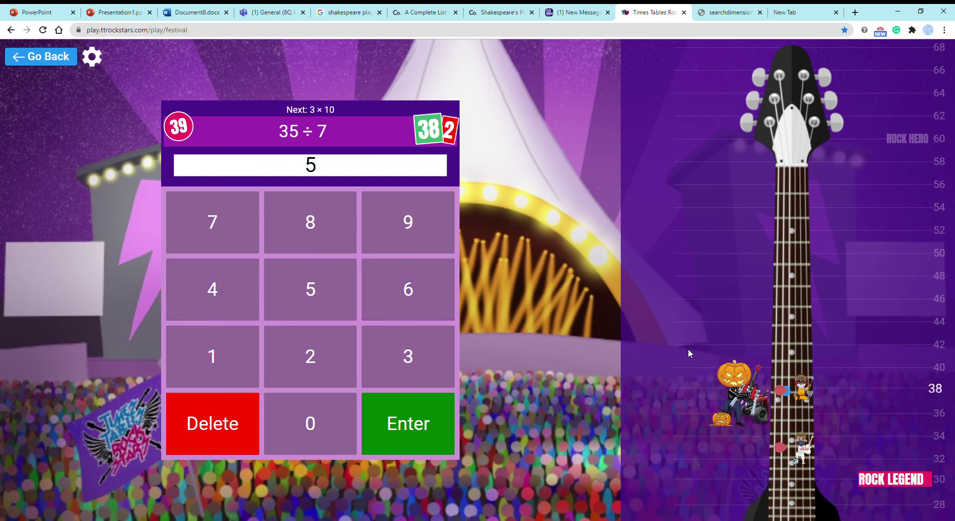
text( 90 6 10 2)
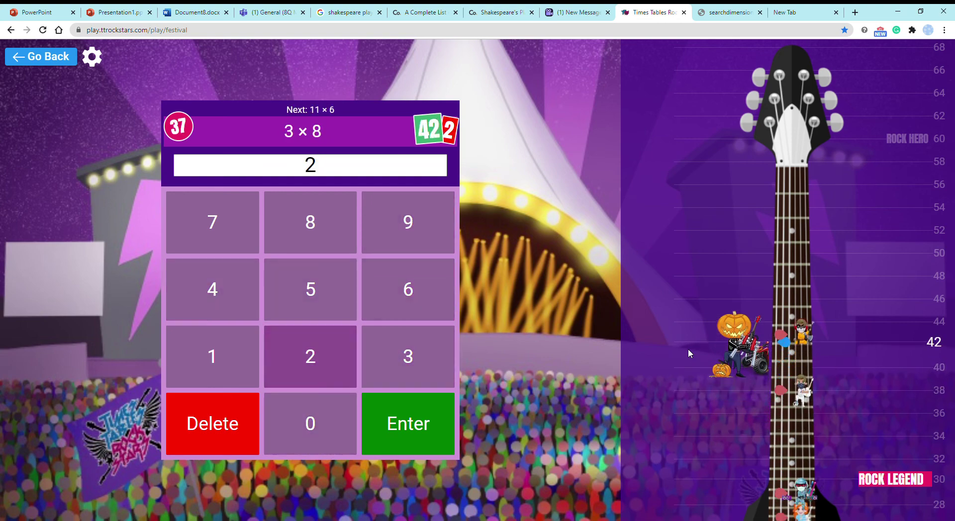
text(4 66 55 27 8 1)
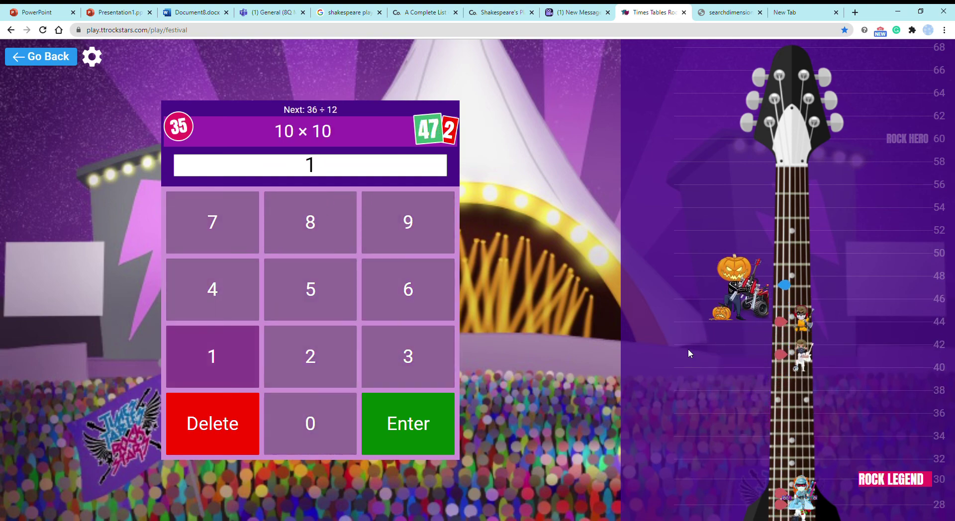
text(00 3 90 4 10)
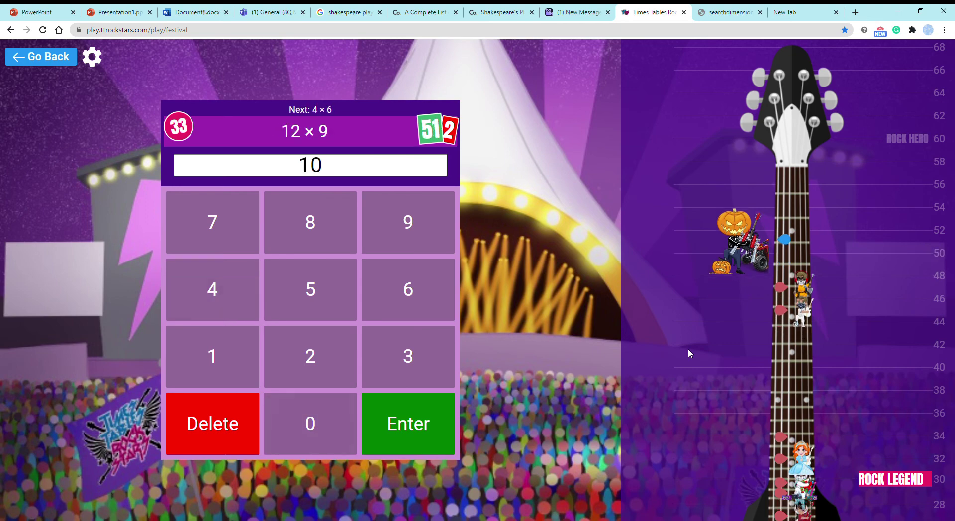
text(8)
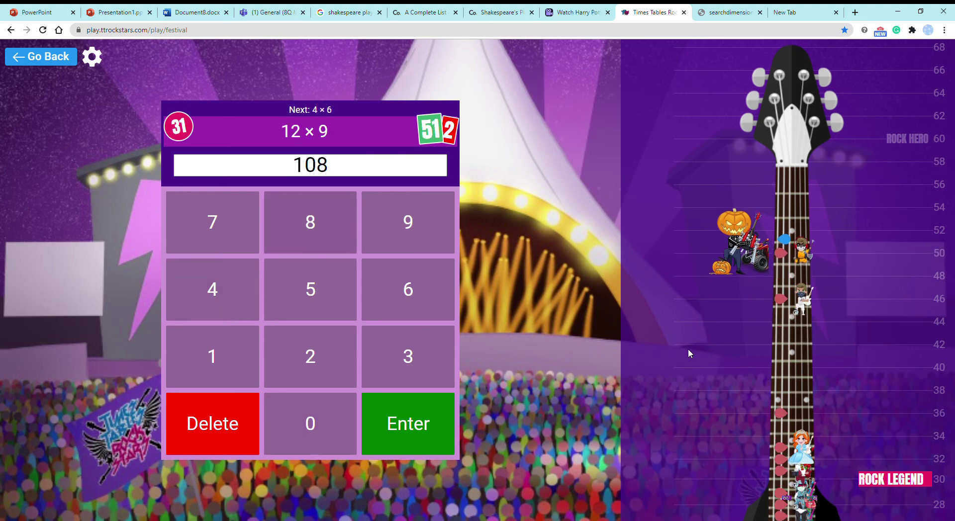
key(Return)
text(24)
key(Return)
text(64)
key(Return)
text(90 72 2)
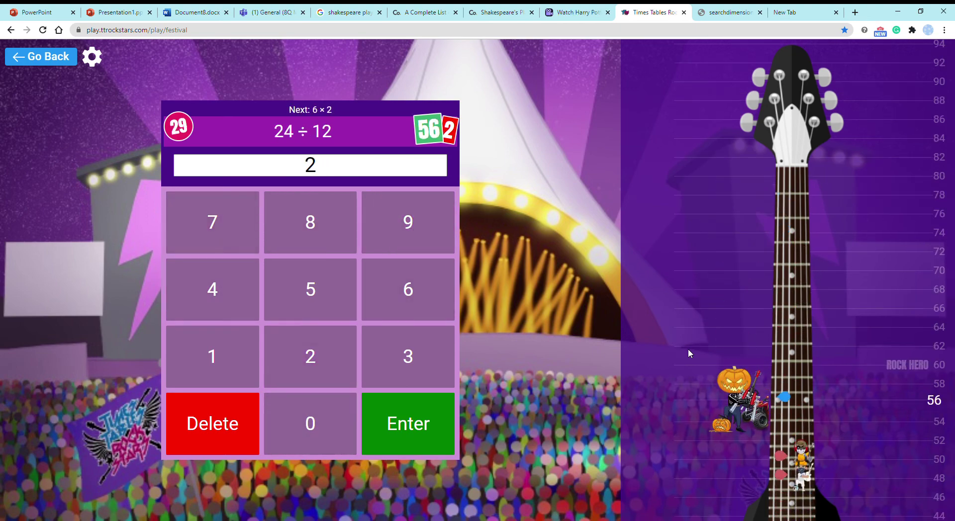
text( 12 45 12 25 )
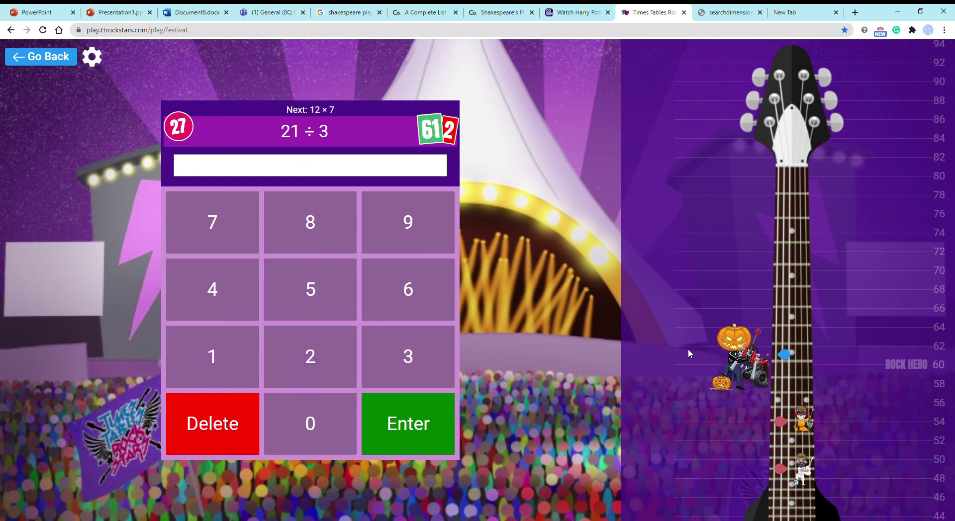
text(7 84 36 28 )
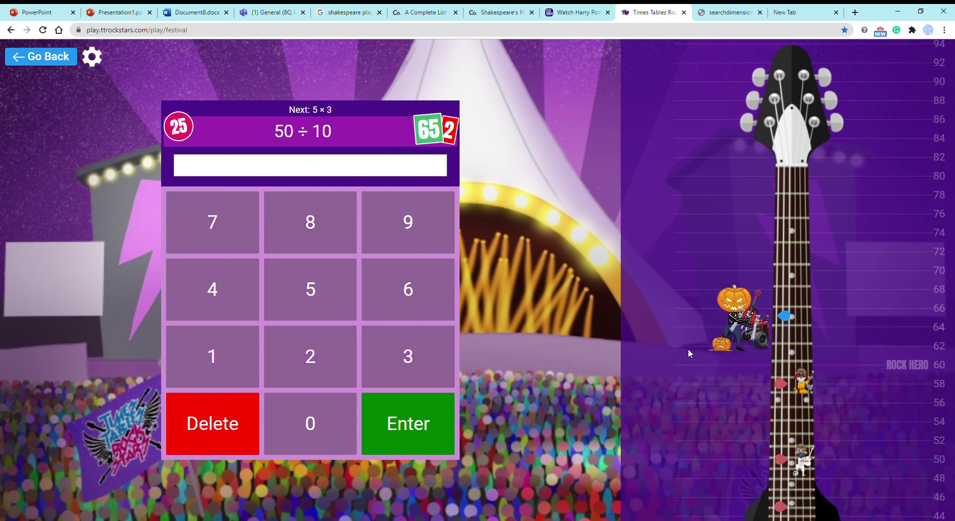
text(5 15 1)
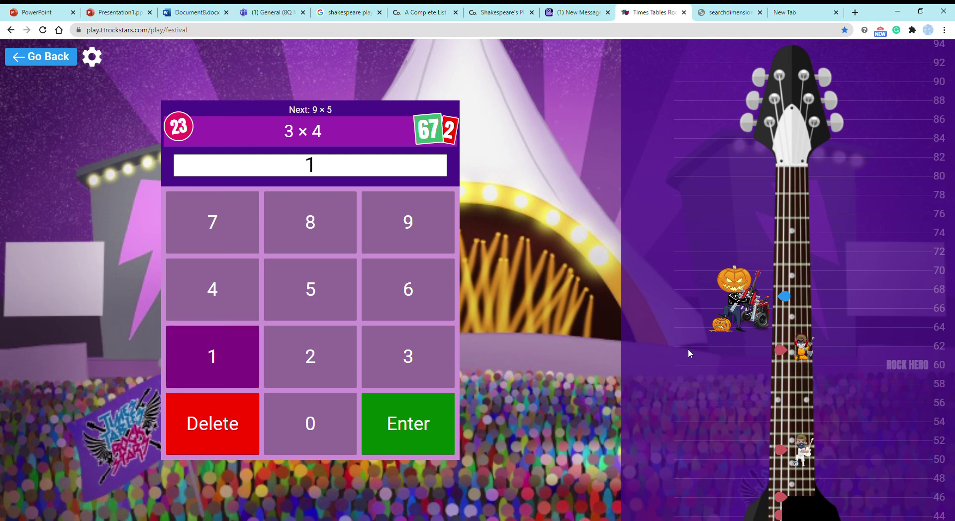
text(2 45 50 0 )
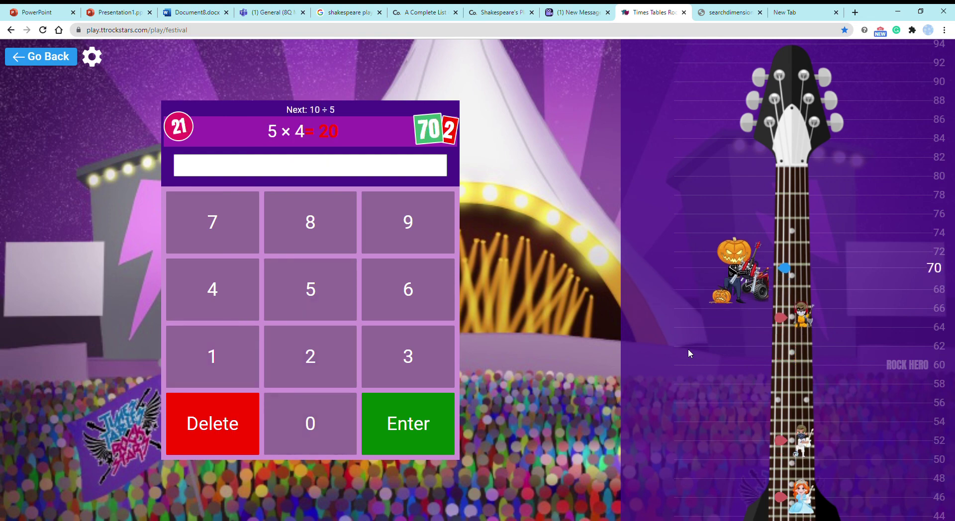
text(2 40 110 50 )
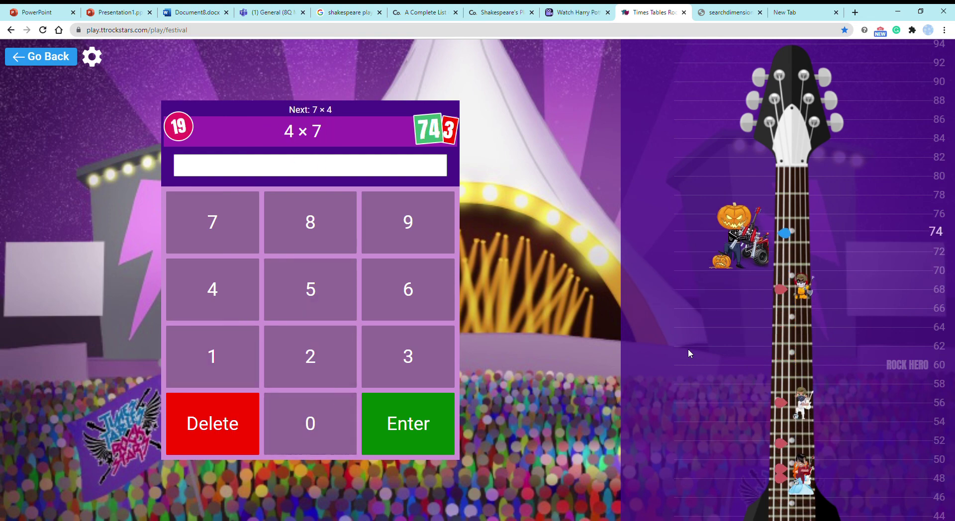
text(28 28 60 32 4)
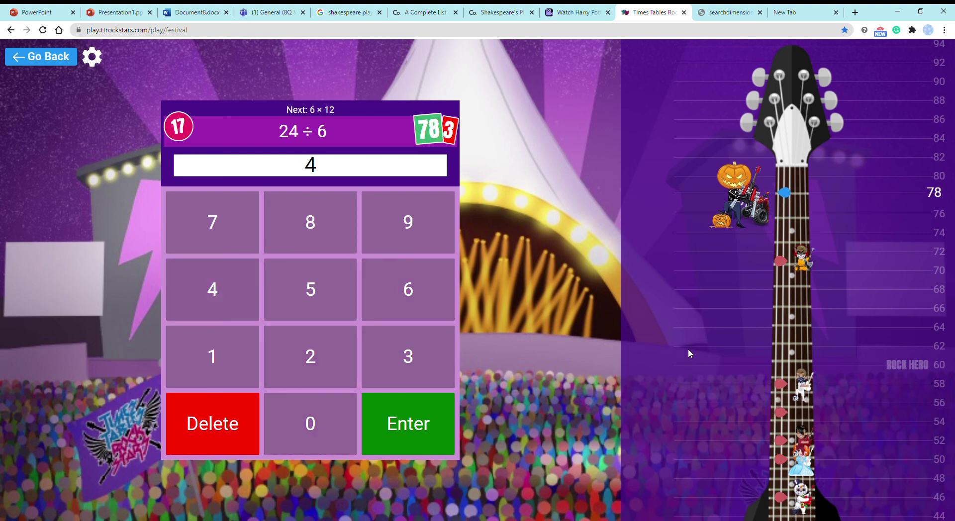
text( 10)
key(Return)
text(7)
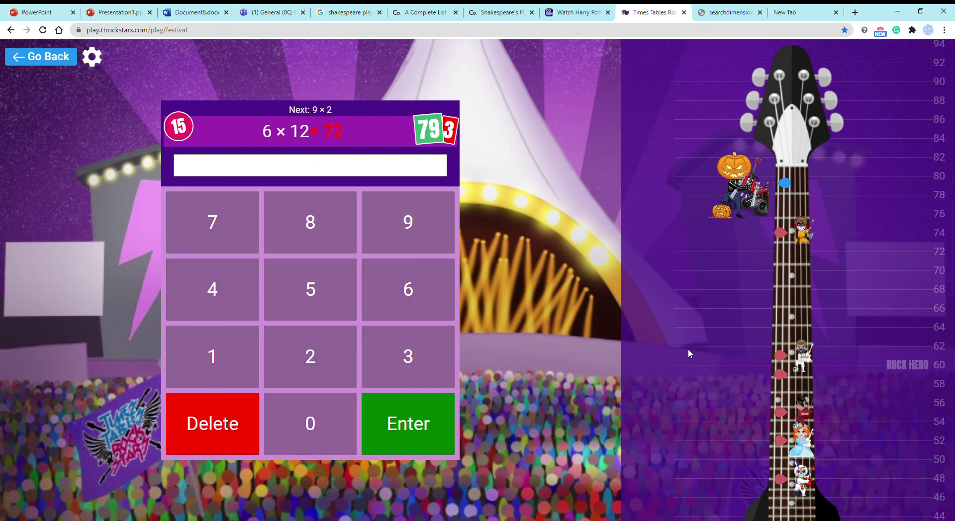
text(18 24 70 2)
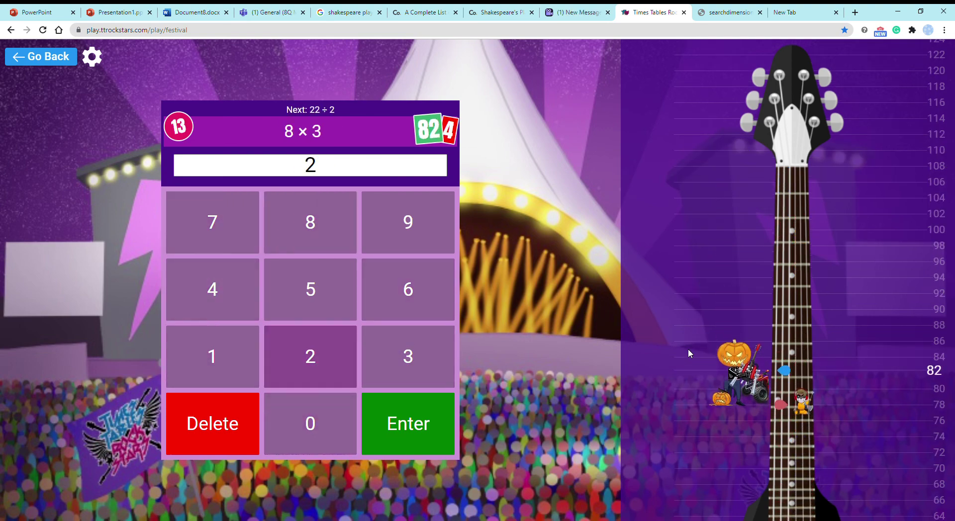
text(4 11 56 5 )
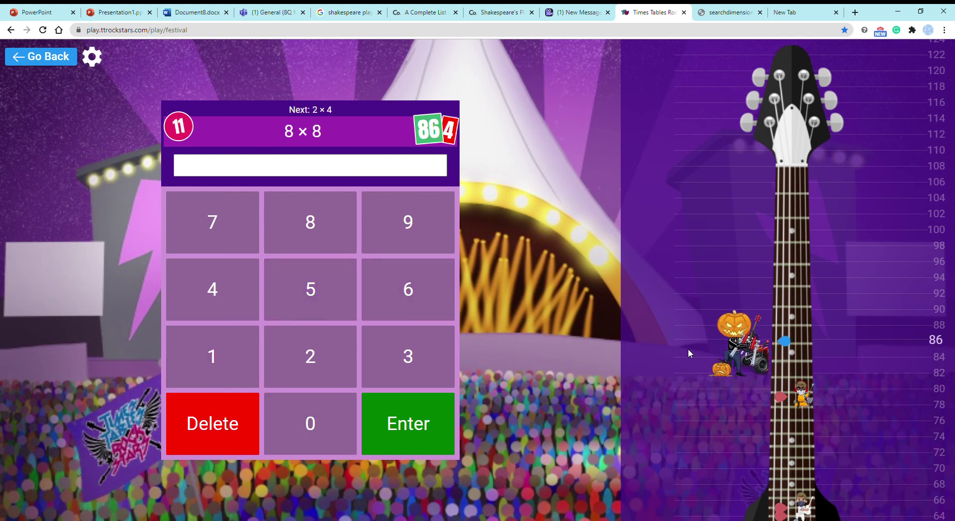
text(64 8 12)
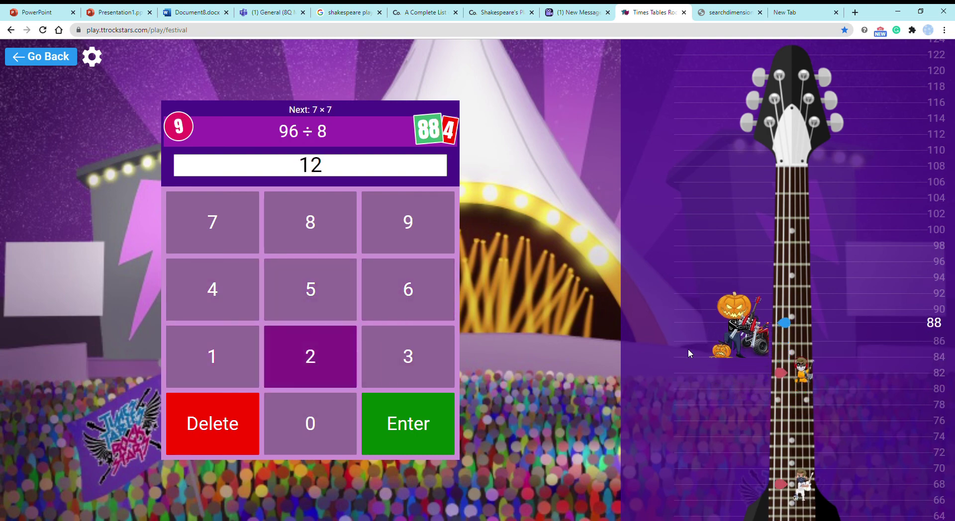
text( 49 12 3)
key(BackSpace)
text(77 20 )
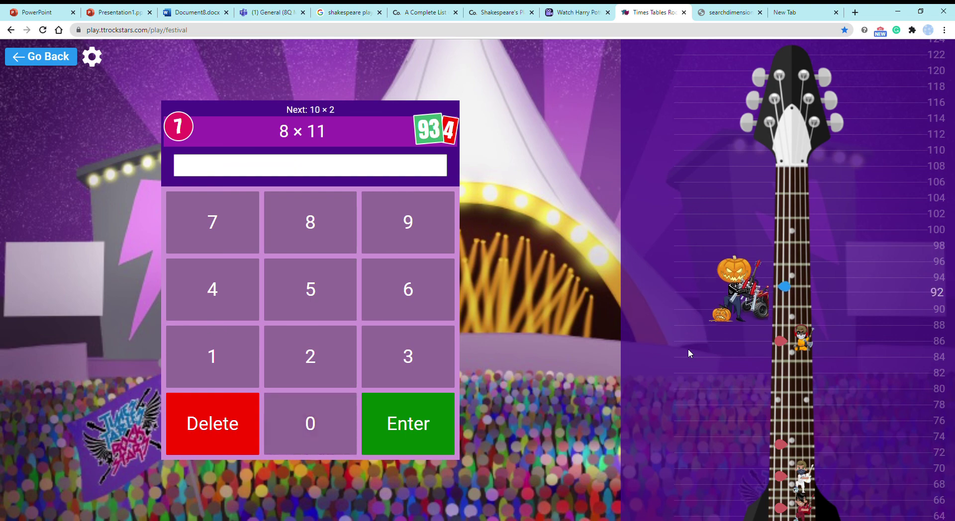
text(88 20 88 22 22 )
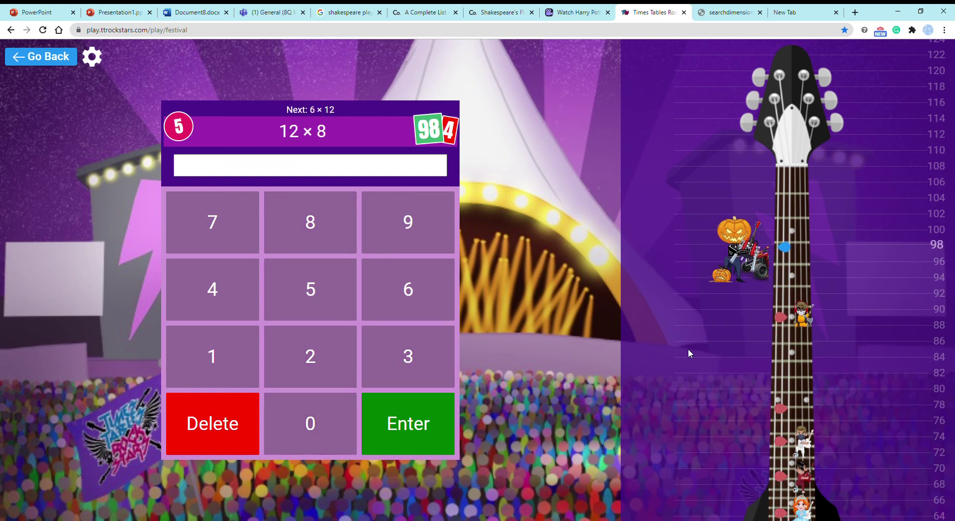
text(96 72 520)
key(BackSpace)
key(BackSpace)
key(BackSpace)
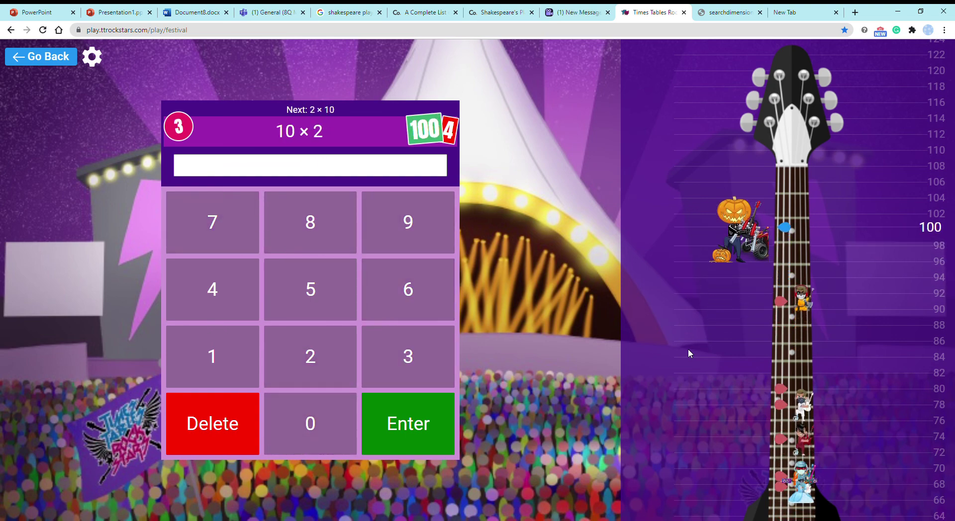
text(20 20)
text(120)
key(Return)
text(42)
key(Return)
text(10)
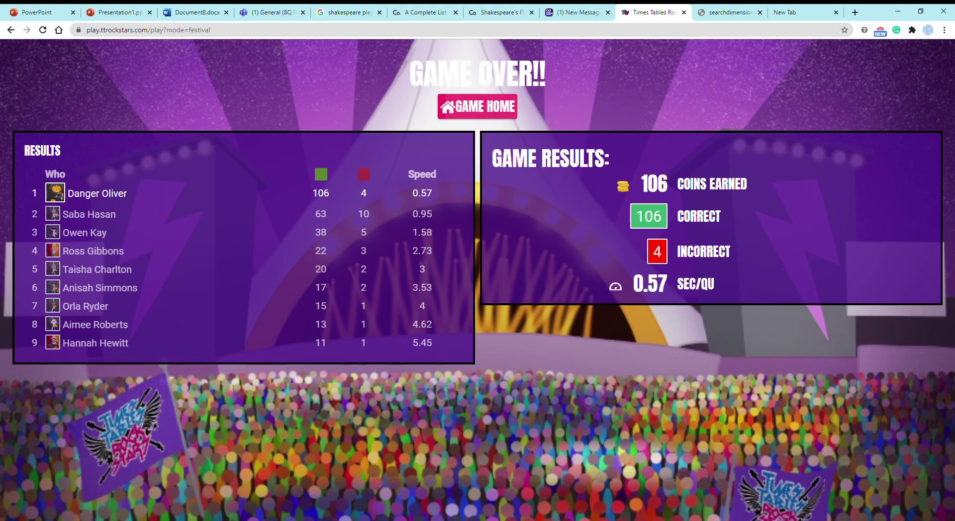
Leave the 106-correct results for Game Home and start a Lollapalooza round countdown.
click(477, 106)
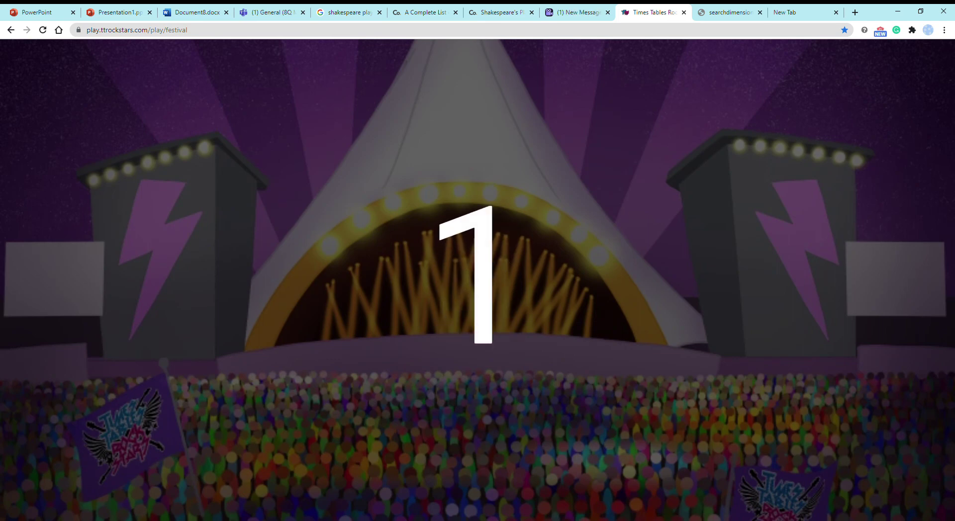
text(8249)
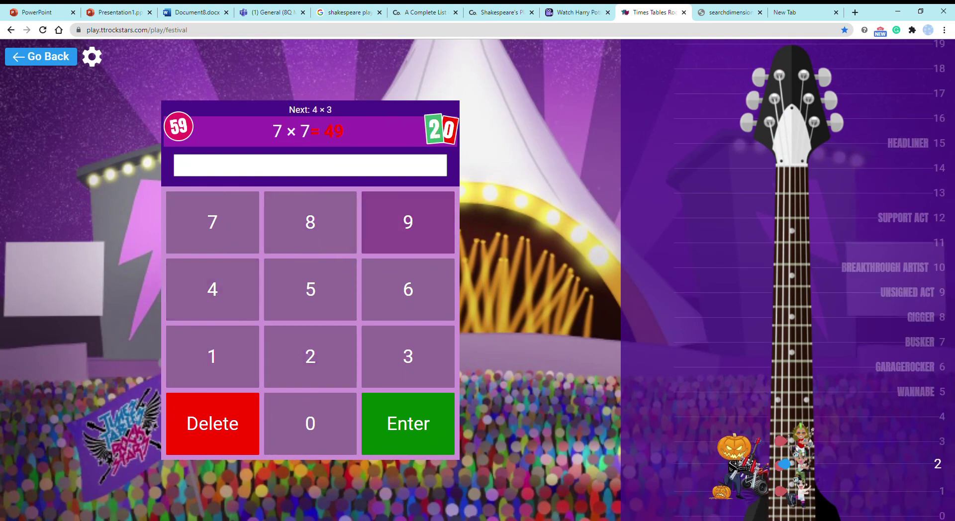
text(127720)
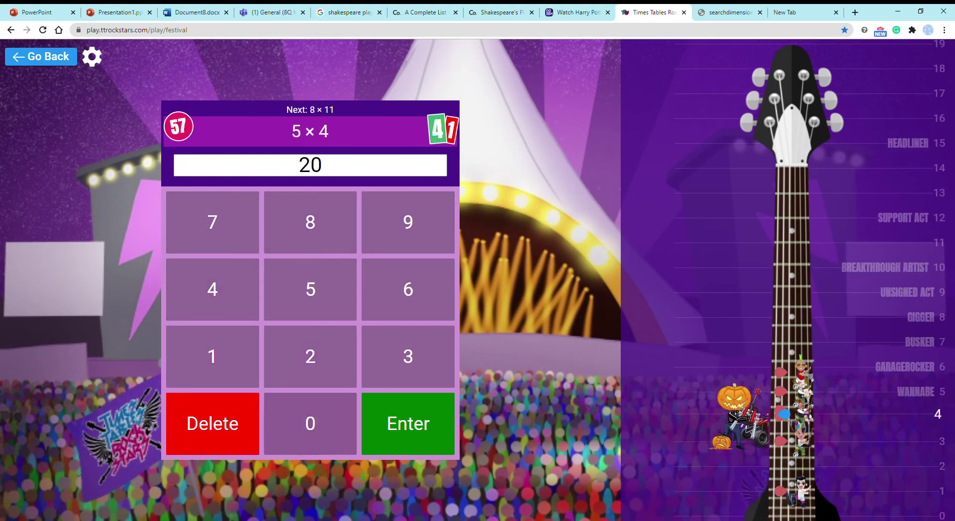
text(820882233)
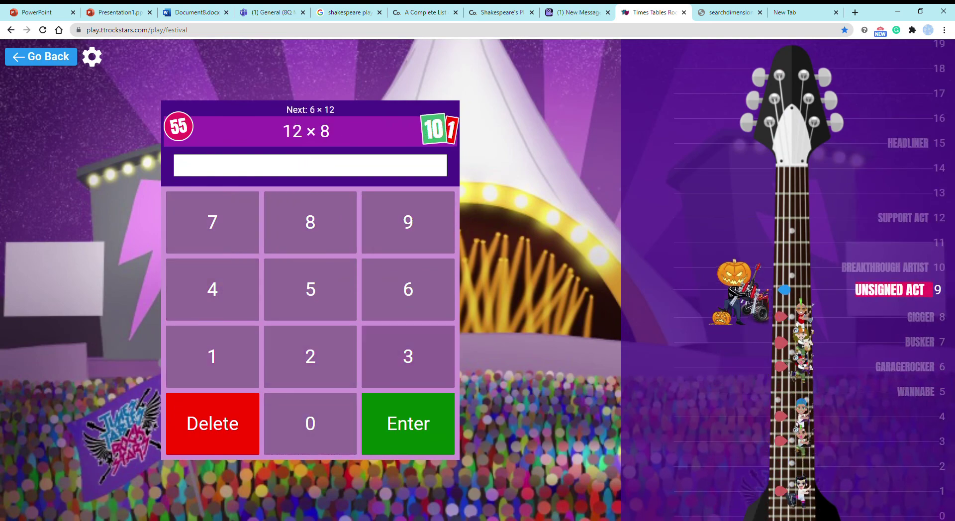
text(967420)
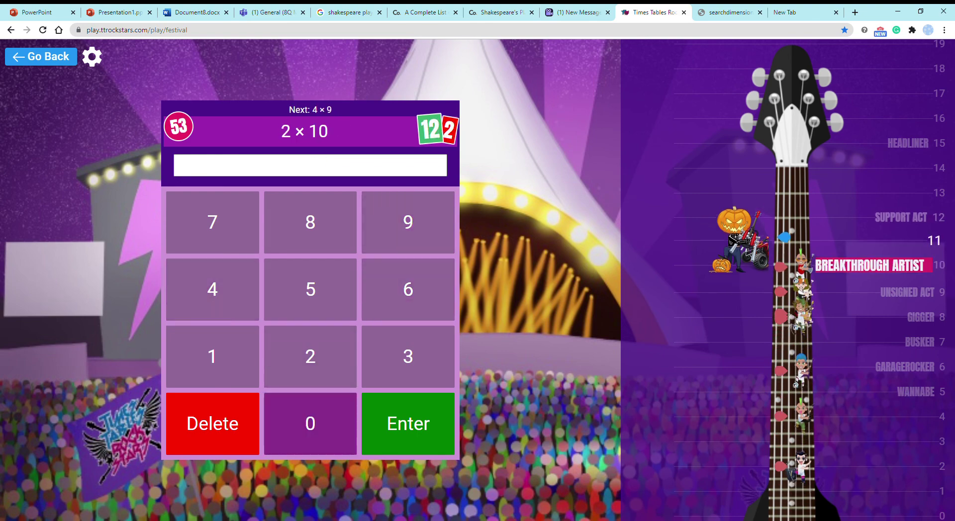
text(20361204210)
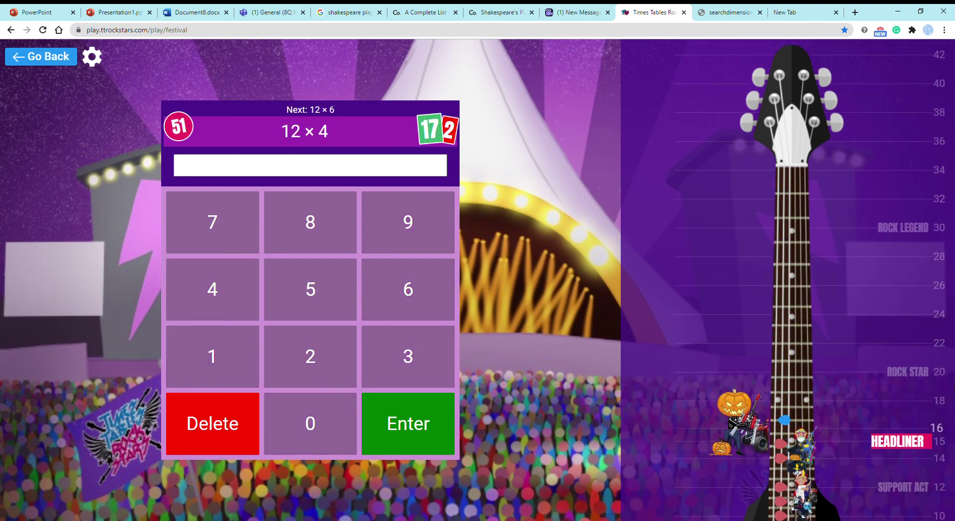
text(48724)
Answer Lollapalooza questions like 4×4 and 11×6, finishing first with 81 correct, 12 incorrect.
key(BackSpace)
text(1)
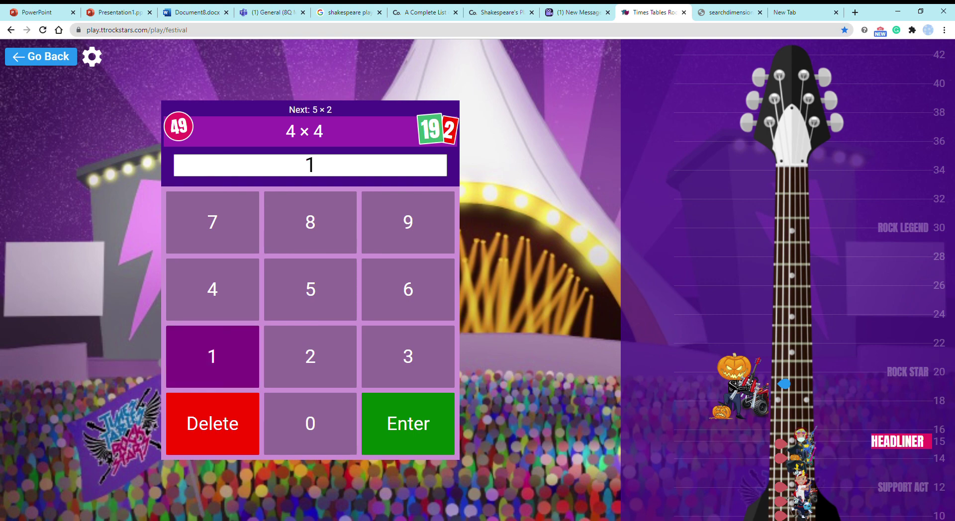
text(61036901)
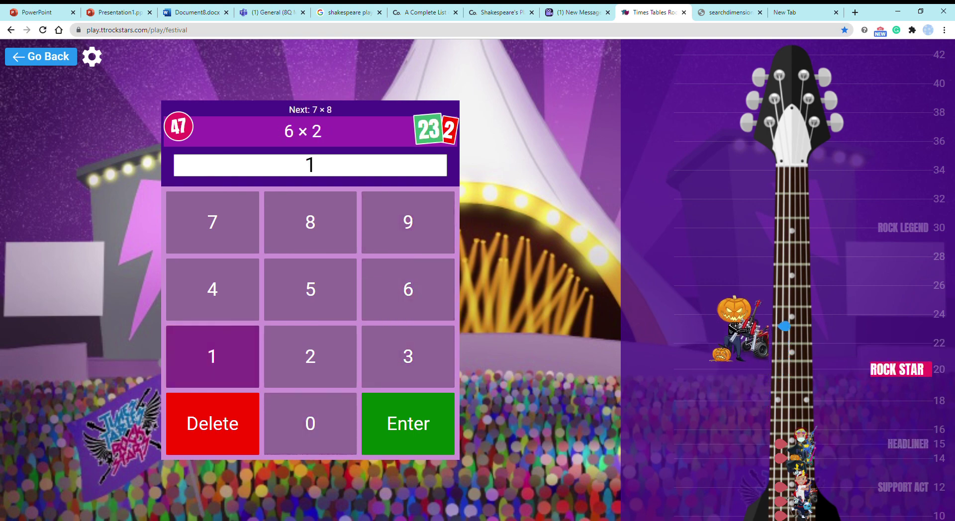
text(256858)
key(BackSpace)
key(BackSpace)
key(BackSpace)
text(88)
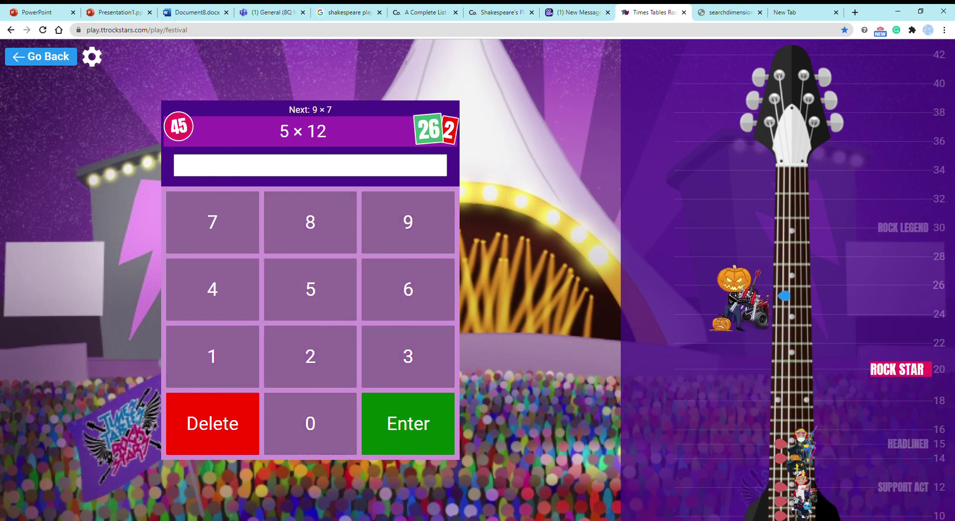
text(60563)
text(8)
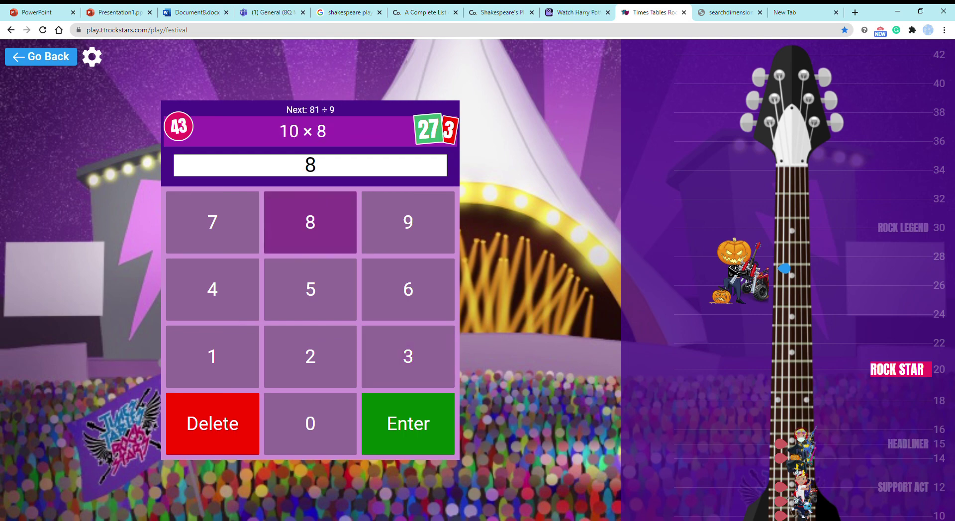
text(094890121)
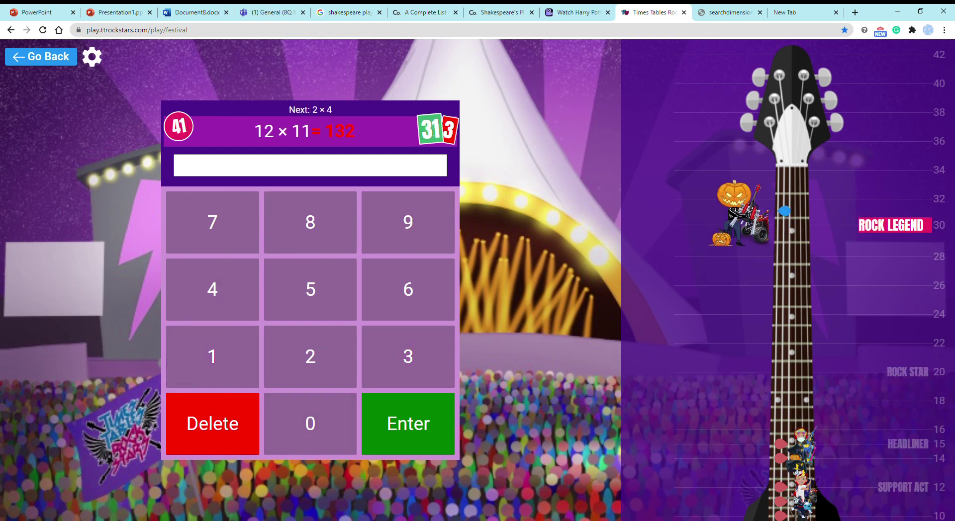
text(92)
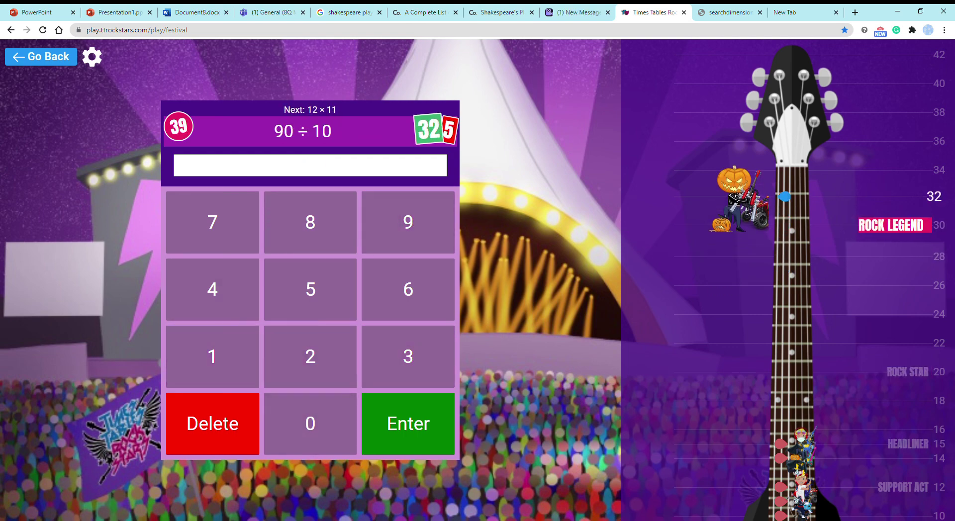
text(1013298)
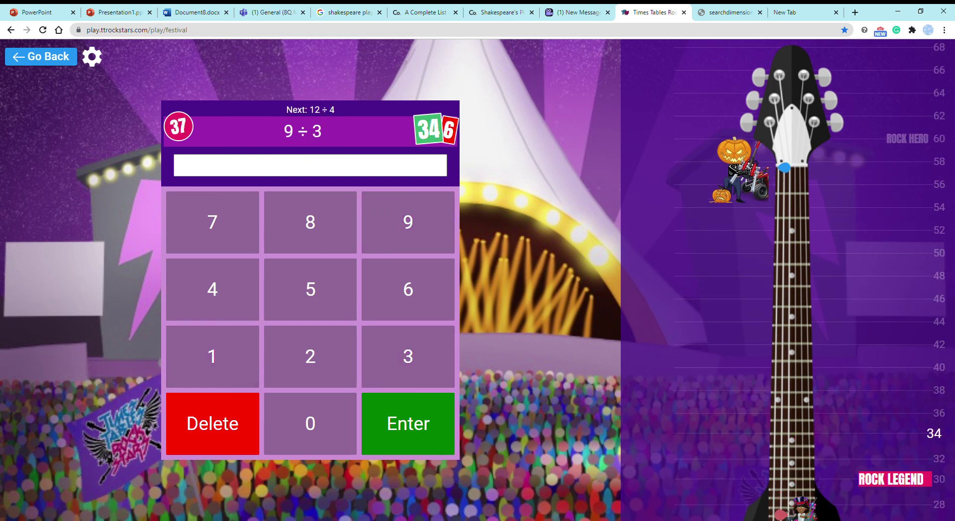
text(34)
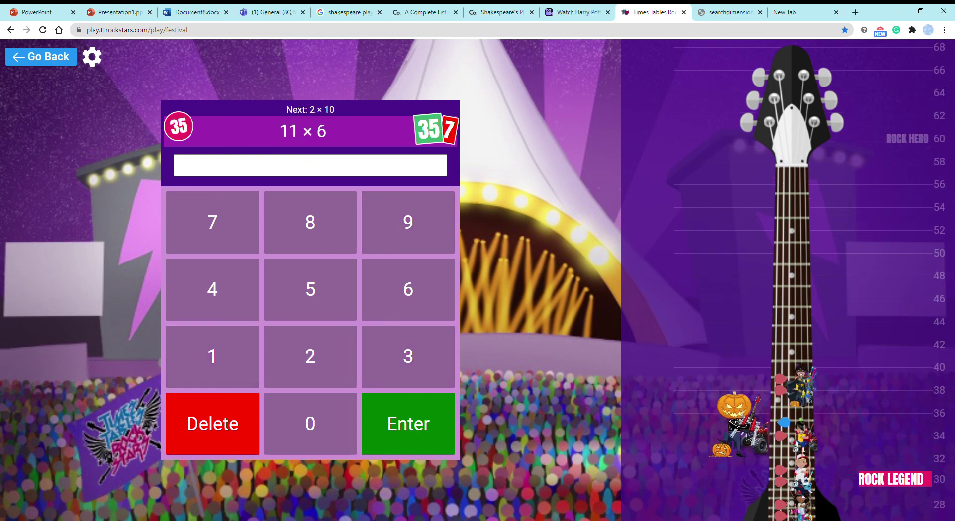
text(662042)
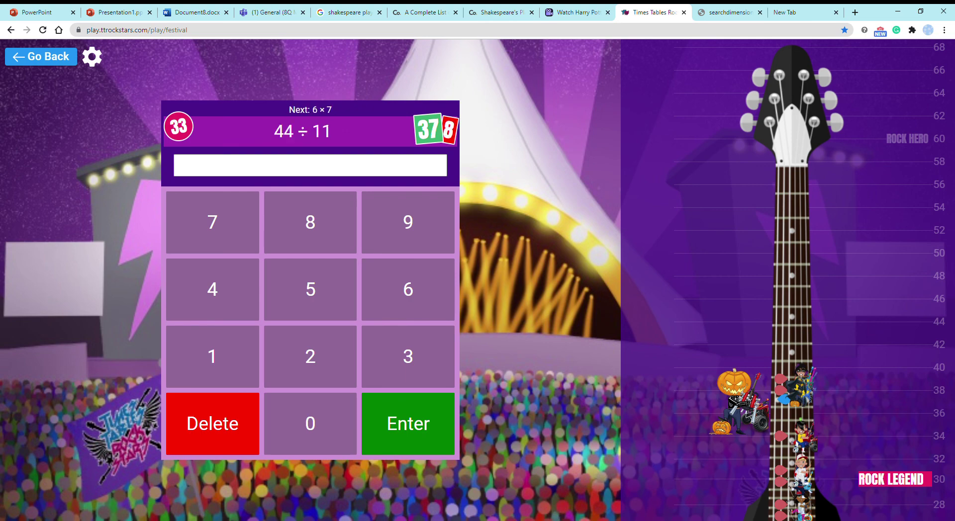
text(442311)
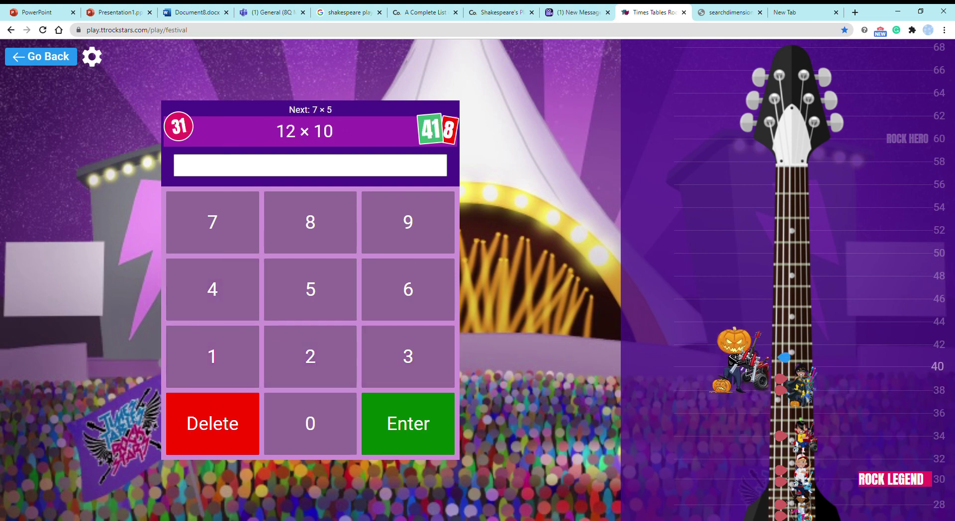
text(12035977961)
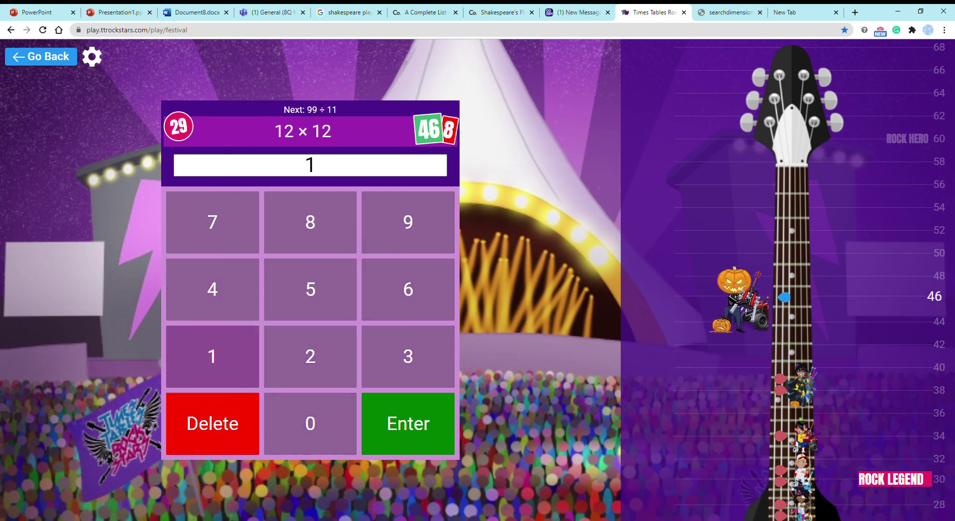
text(449)
text(12)
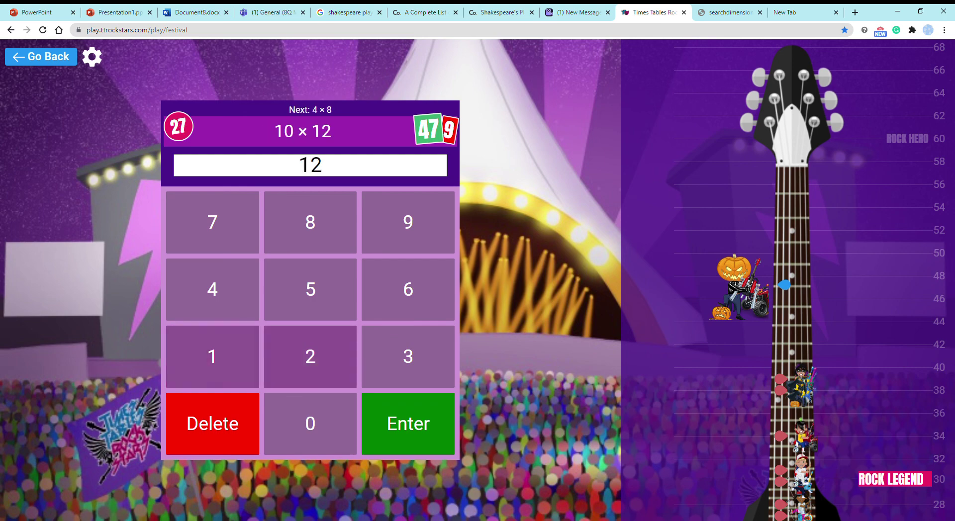
text(032773035)
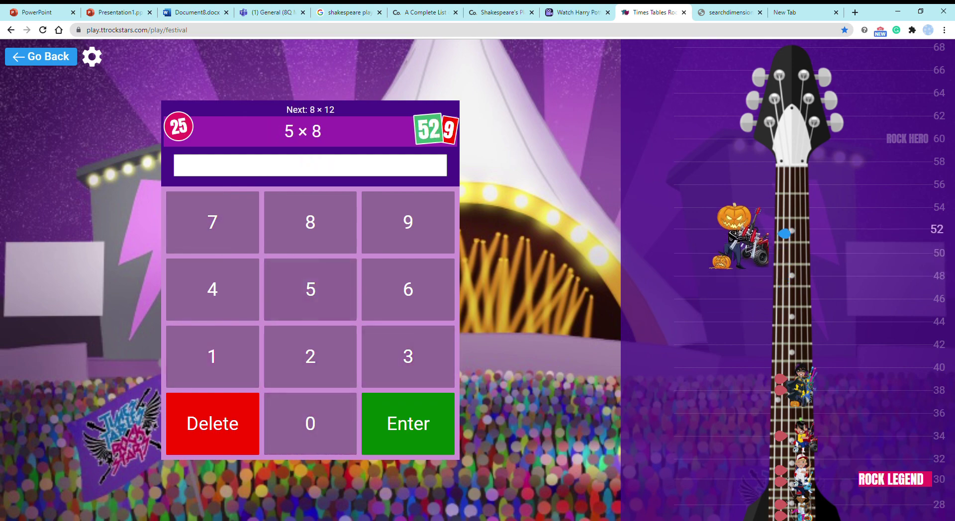
text(409636120)
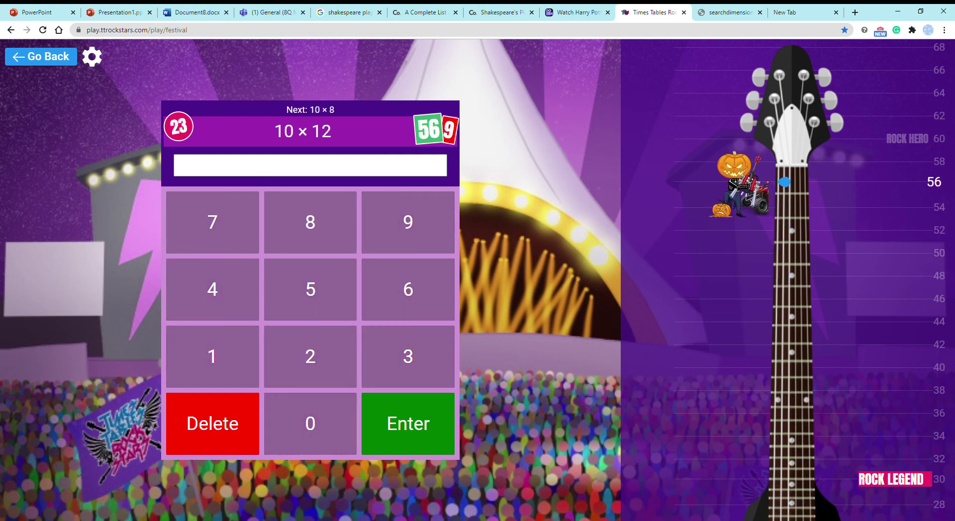
text(8420)
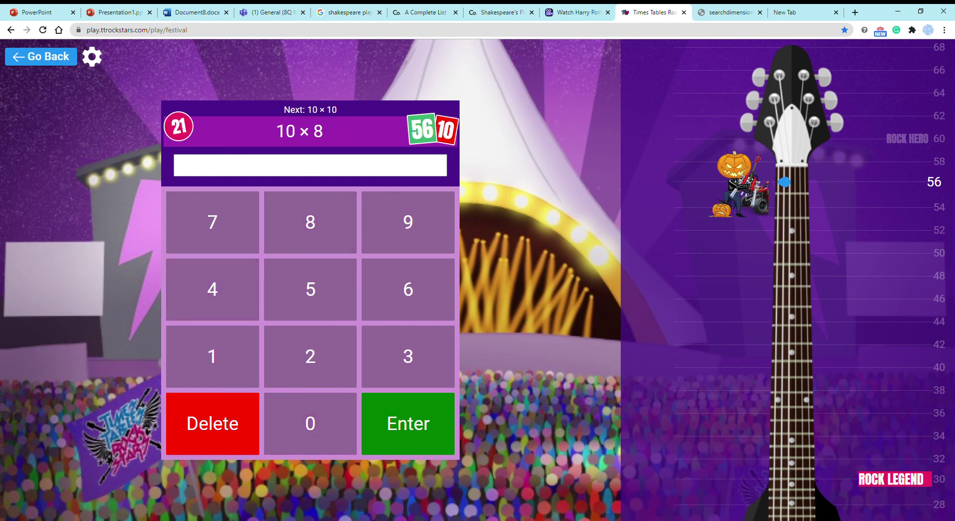
text(801002120)
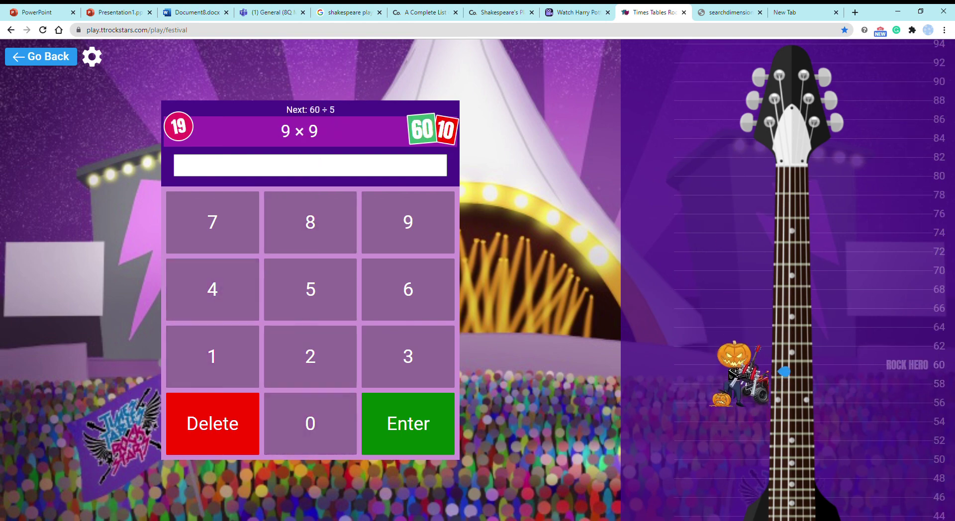
text(81129636)
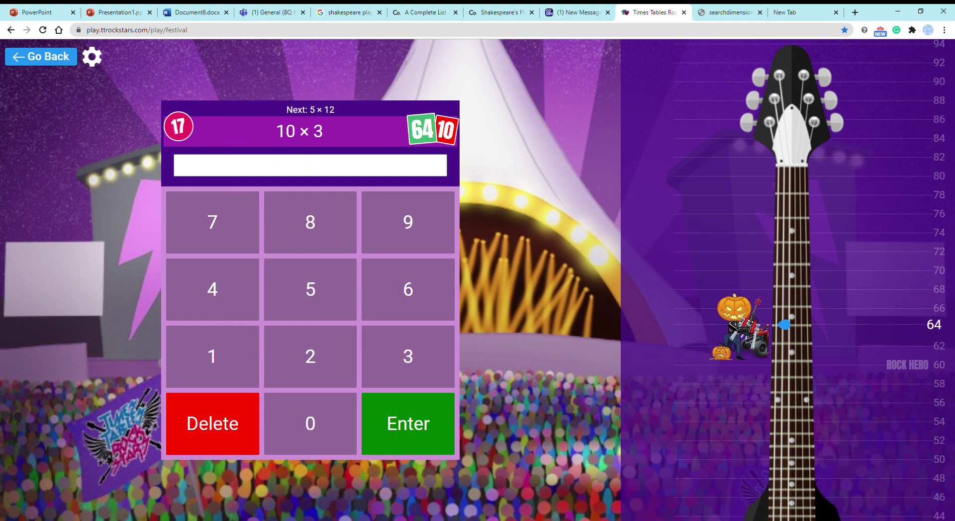
text(306012)
key(BackSpace)
text(11)
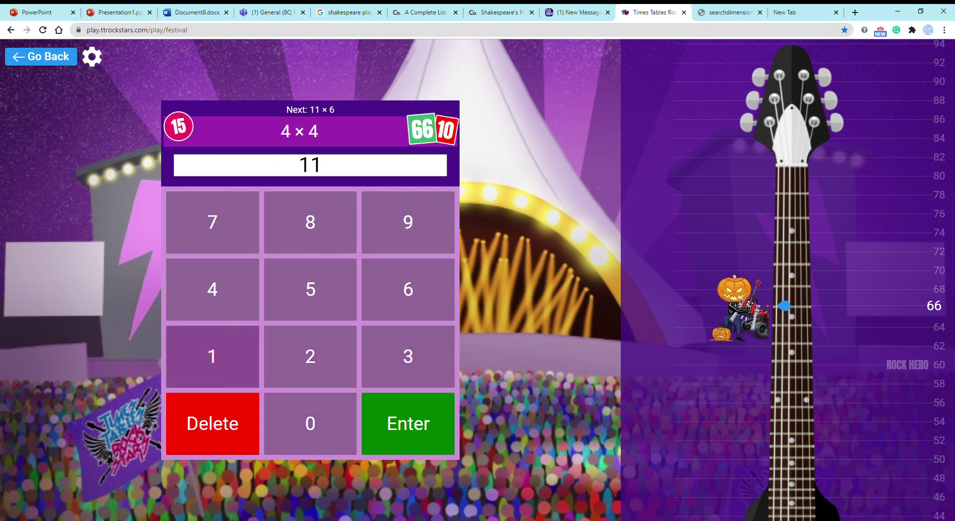
key(BackSpace)
text(6656)
key(Return)
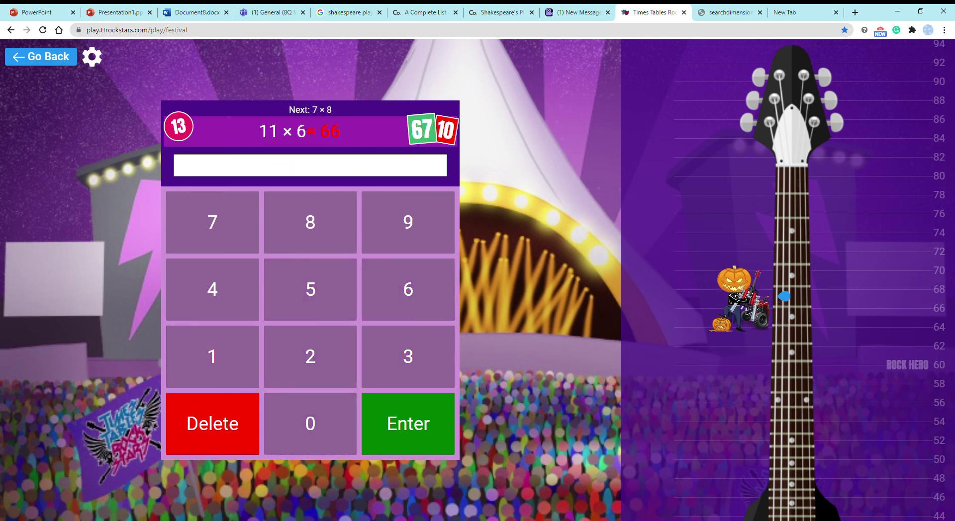
text(563)
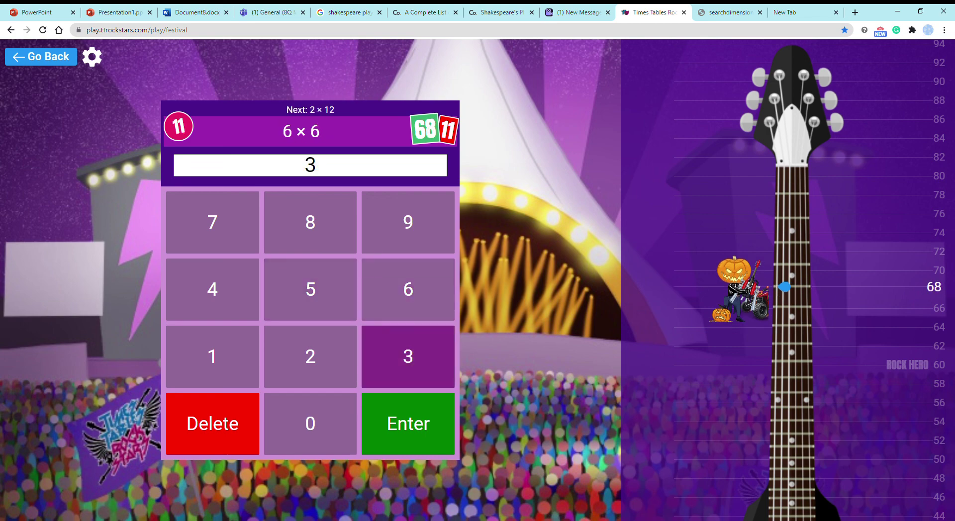
text(62480)
key(BackSpace)
key(BackSpace)
text(9)
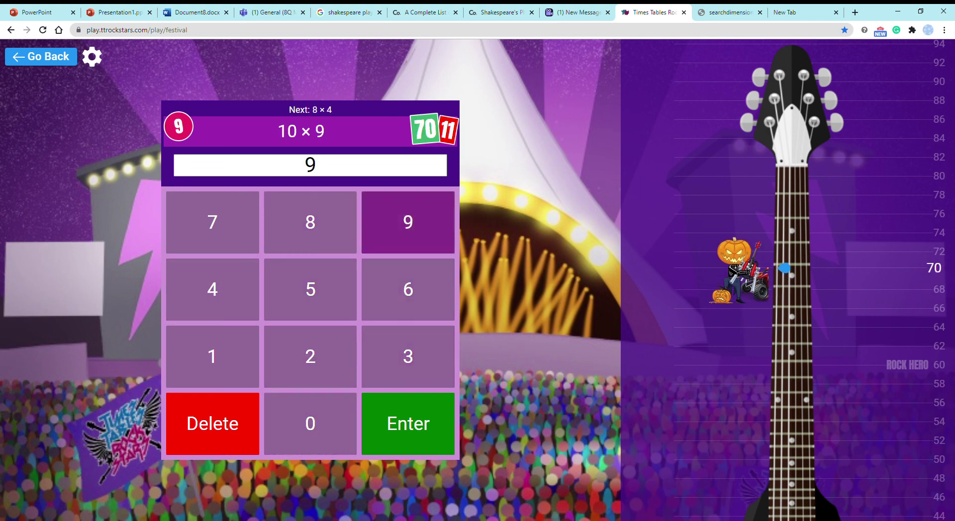
text(0032)
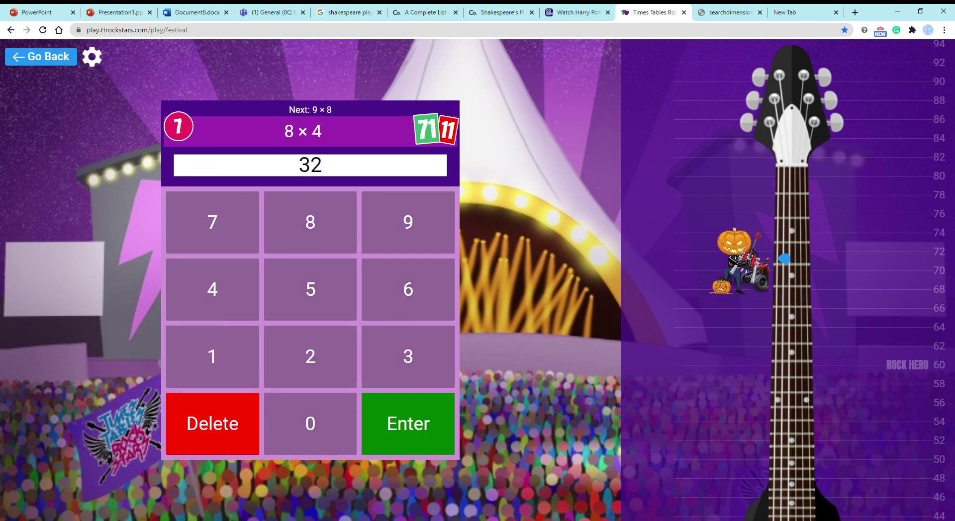
text(1012)
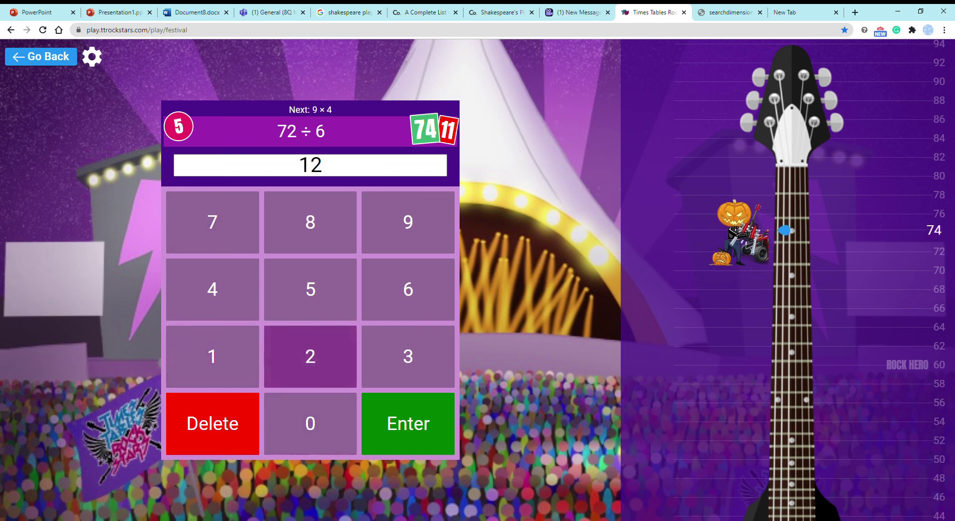
text(363626)
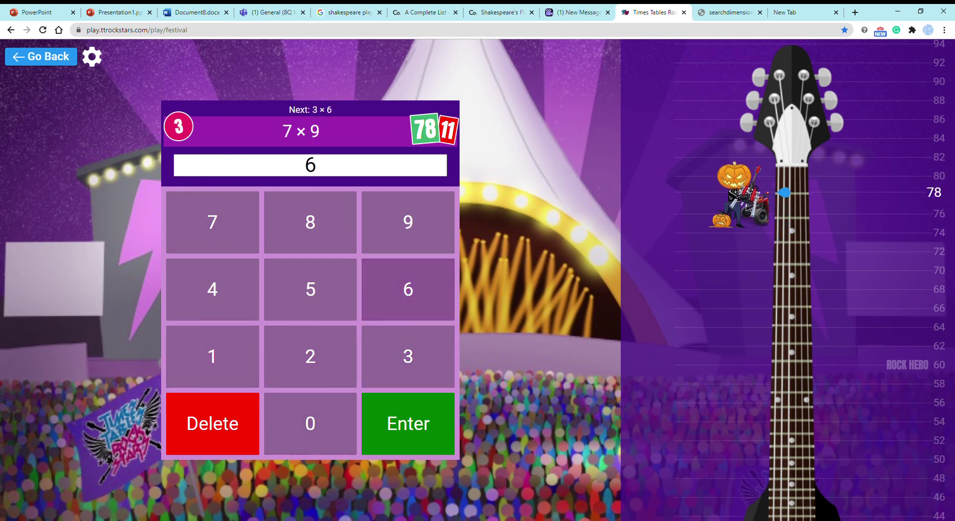
key(Return)
text(18663)
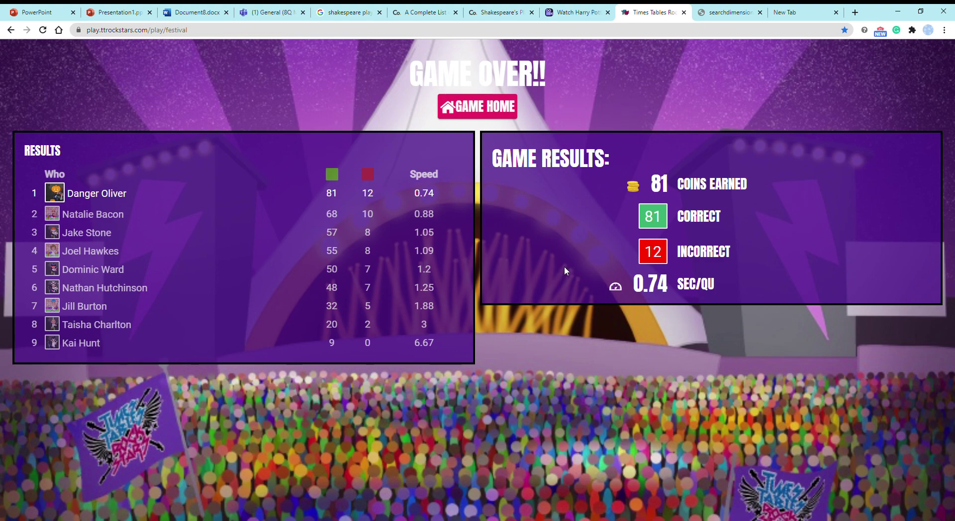
Select the top leaderboard rows showing the player first on 81 correct, then deselect.
mouse_move(246, 176)
mouse_down()
mouse_move(420, 220)
mouse_move(393, 263)
mouse_up()
click(530, 183)
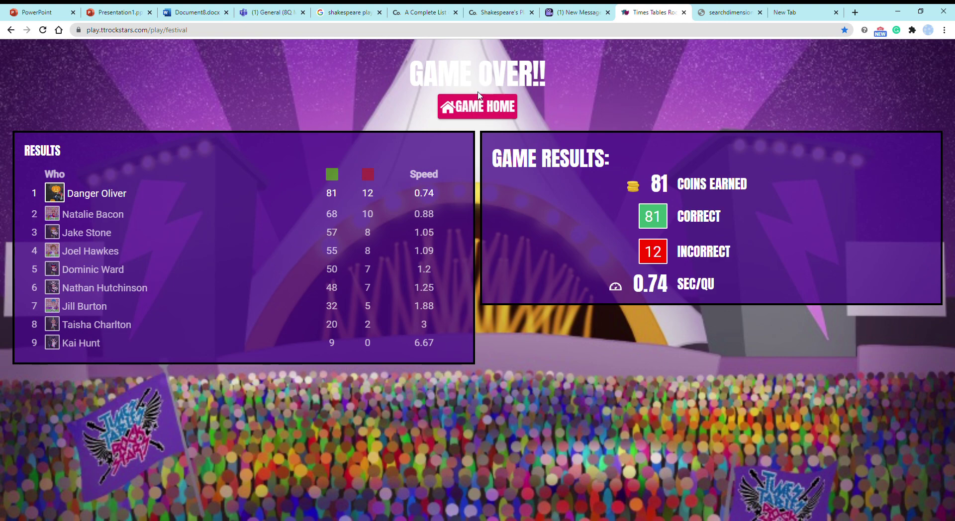